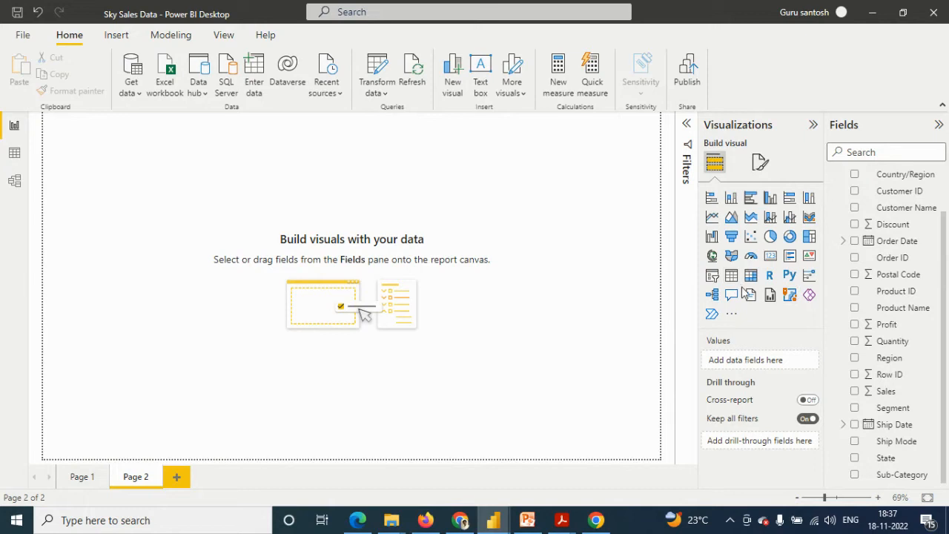
# Step: Add a map visual to the blank report page, move it towards the middle and enlarge it
pyautogui.click(713, 257)
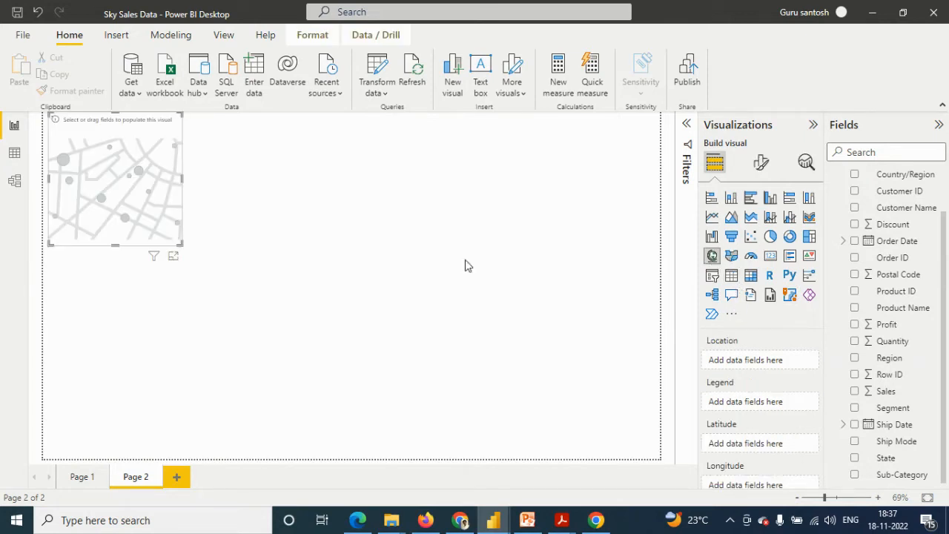
pyautogui.moveTo(148, 144); pyautogui.dragTo(478, 261)
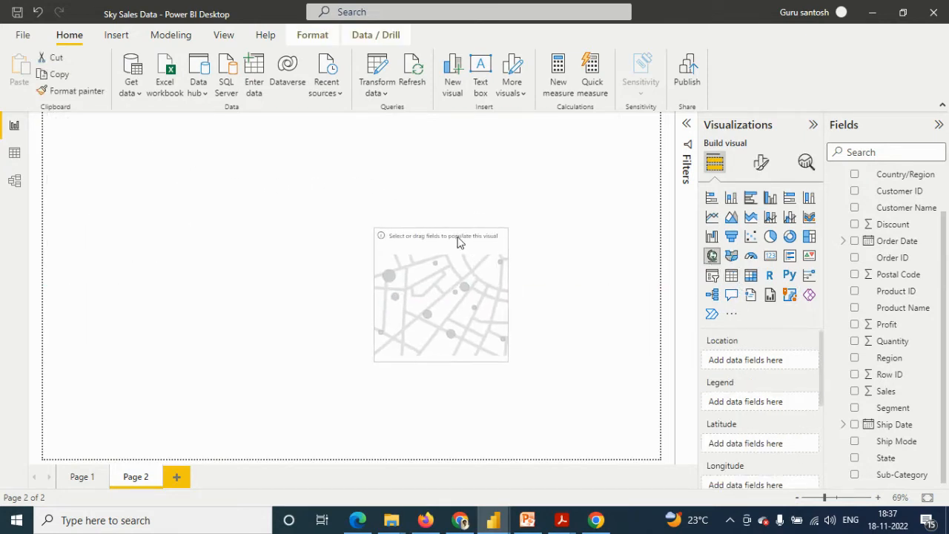
pyautogui.moveTo(373, 230); pyautogui.dragTo(225, 144)
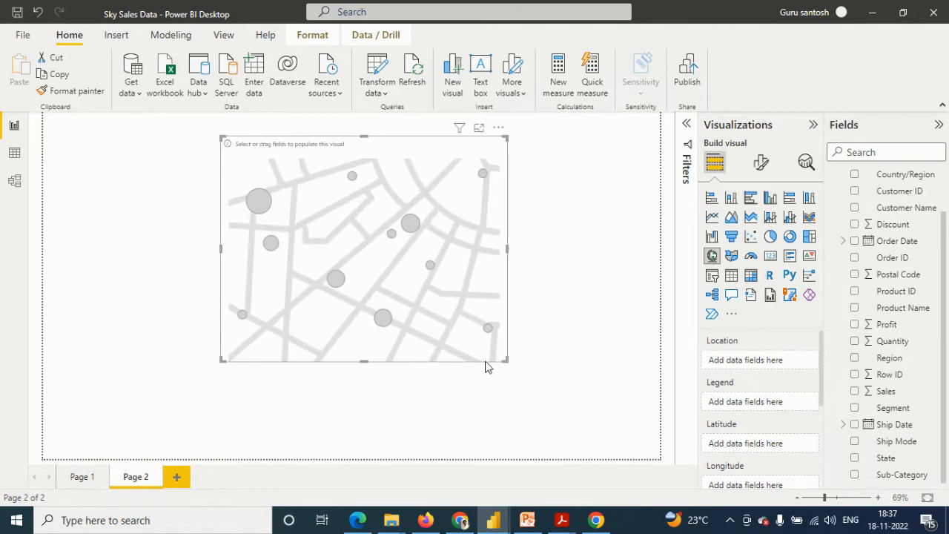
pyautogui.moveTo(505, 361); pyautogui.dragTo(572, 406)
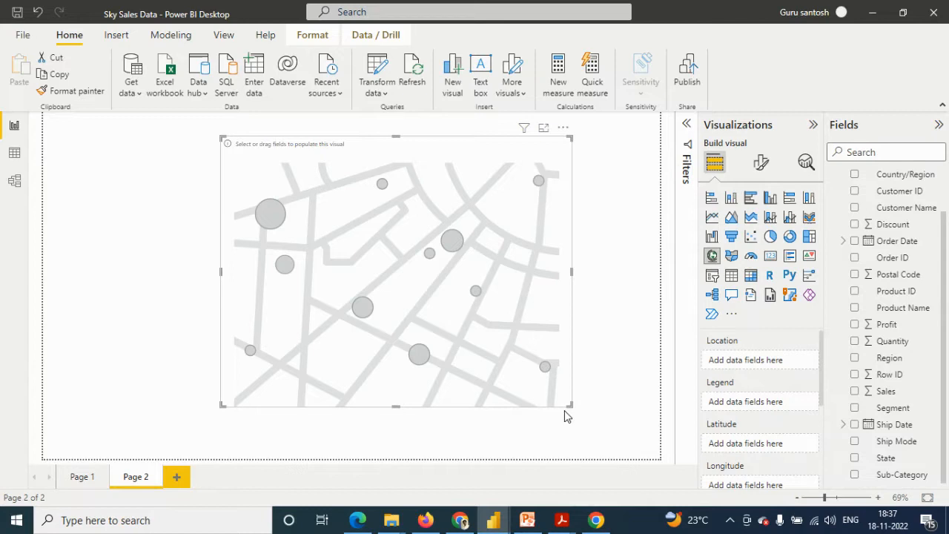
pyautogui.moveTo(570, 406); pyautogui.dragTo(591, 426)
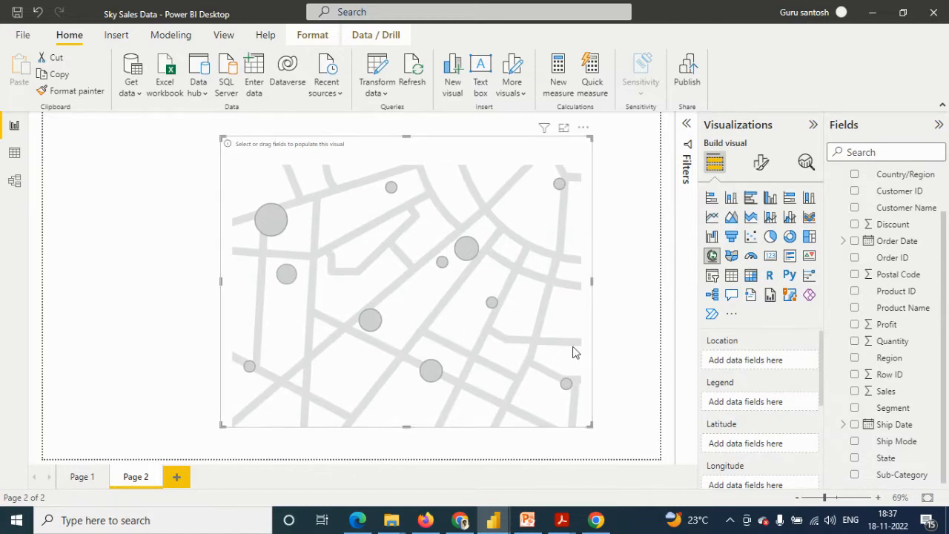
# Step: Plot State as the map's location with Region as its legend, and enlarge the visual to fill more of the page
pyautogui.moveTo(885, 458); pyautogui.dragTo(756, 363)
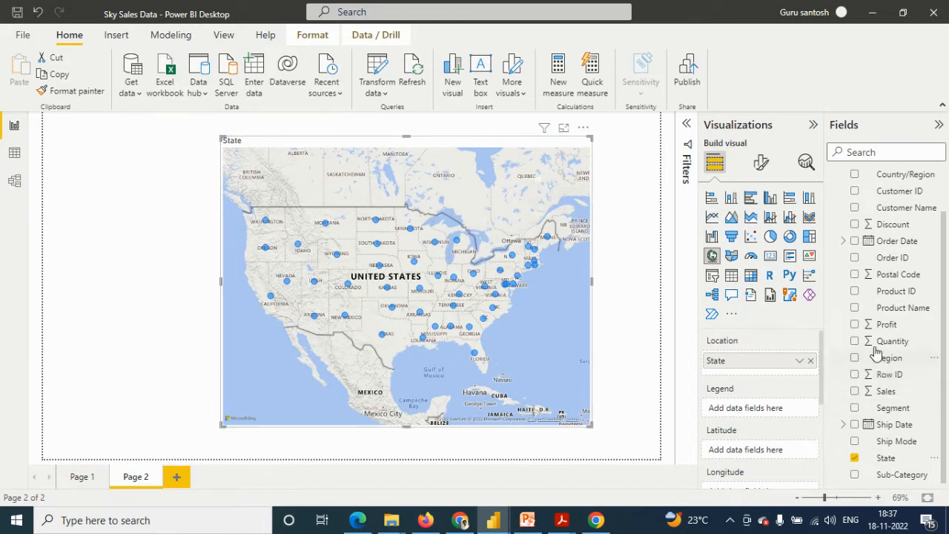
pyautogui.moveTo(888, 362); pyautogui.dragTo(769, 416)
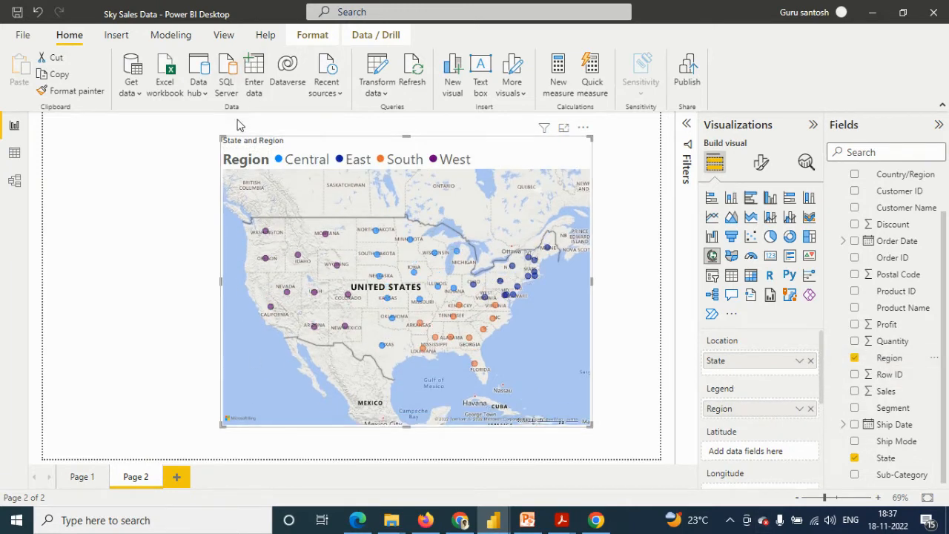
pyautogui.moveTo(218, 136); pyautogui.dragTo(213, 137)
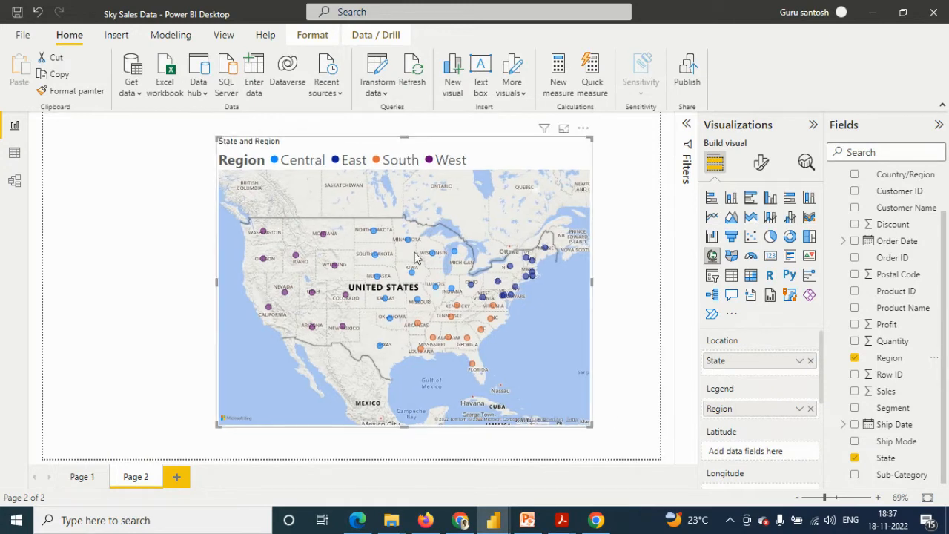
pyautogui.moveTo(588, 426); pyautogui.dragTo(632, 451)
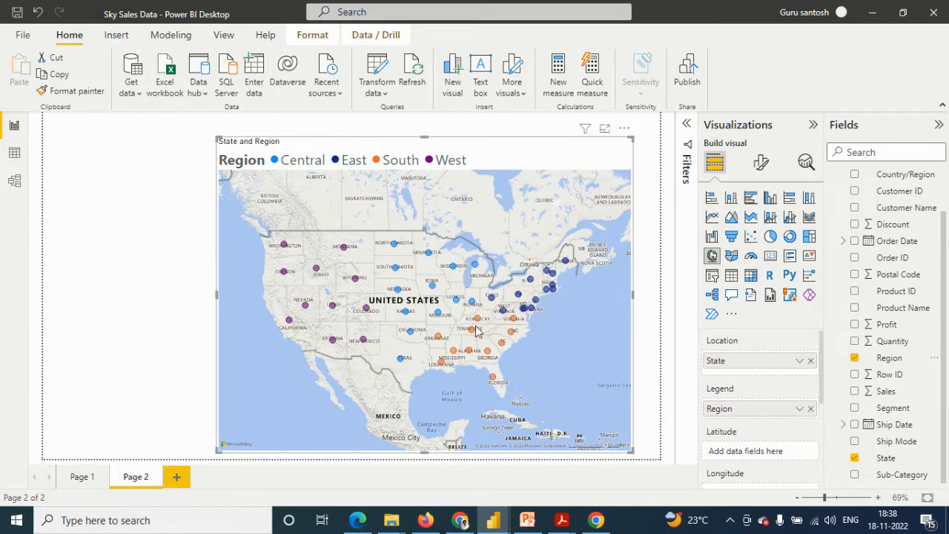
# Step: Replace Region with Category as the map's legend field
pyautogui.scroll(-1, 809, 420)
pyautogui.scroll(1, 808, 419)
pyautogui.click(811, 408)
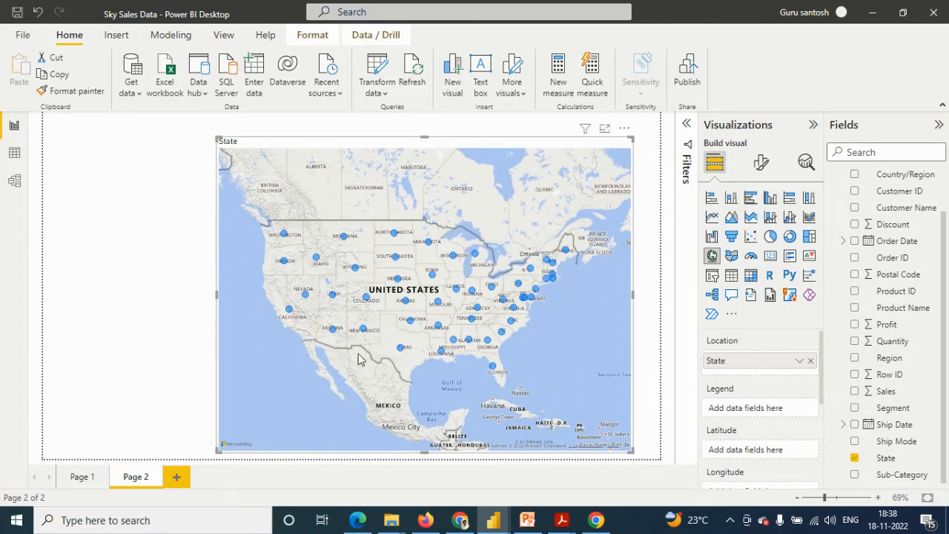
pyautogui.scroll(2, 882, 201)
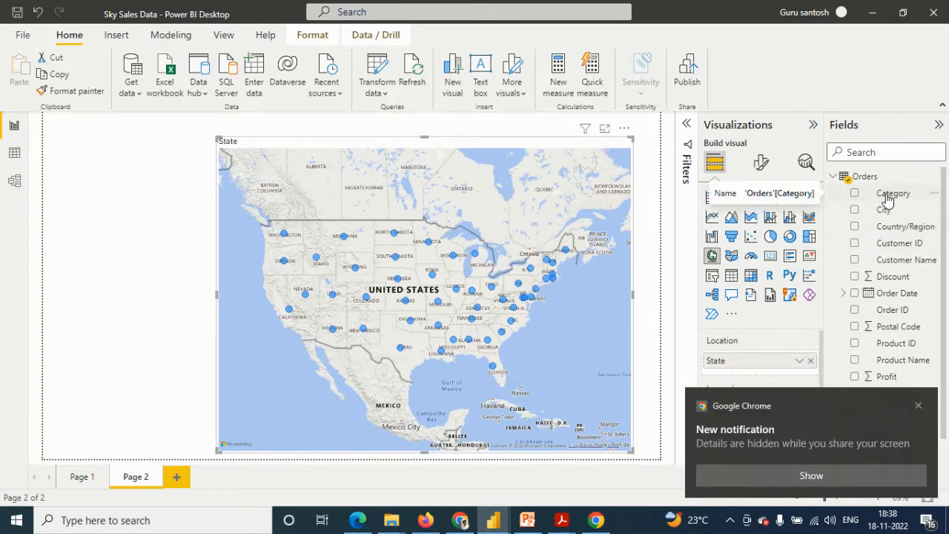
pyautogui.moveTo(888, 199); pyautogui.dragTo(786, 374)
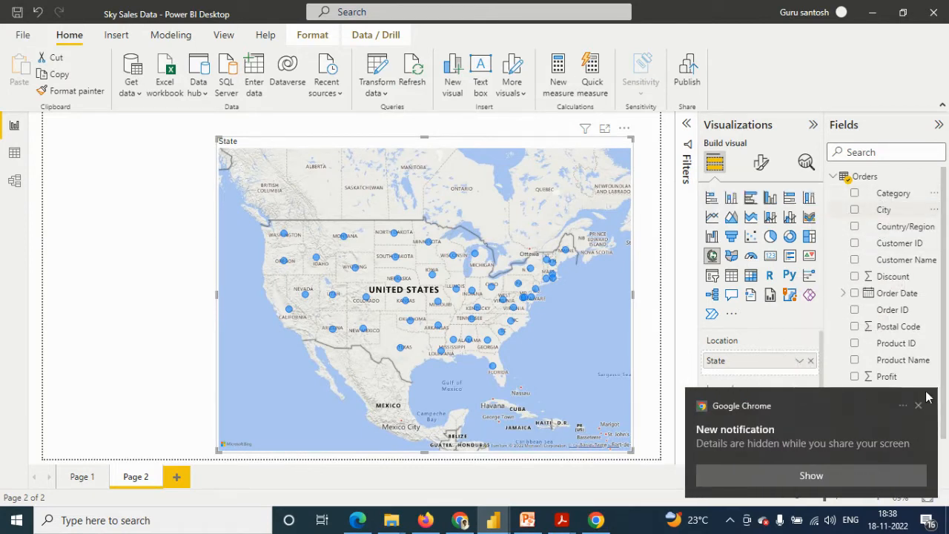
pyautogui.click(917, 408)
pyautogui.moveTo(890, 194); pyautogui.dragTo(763, 411)
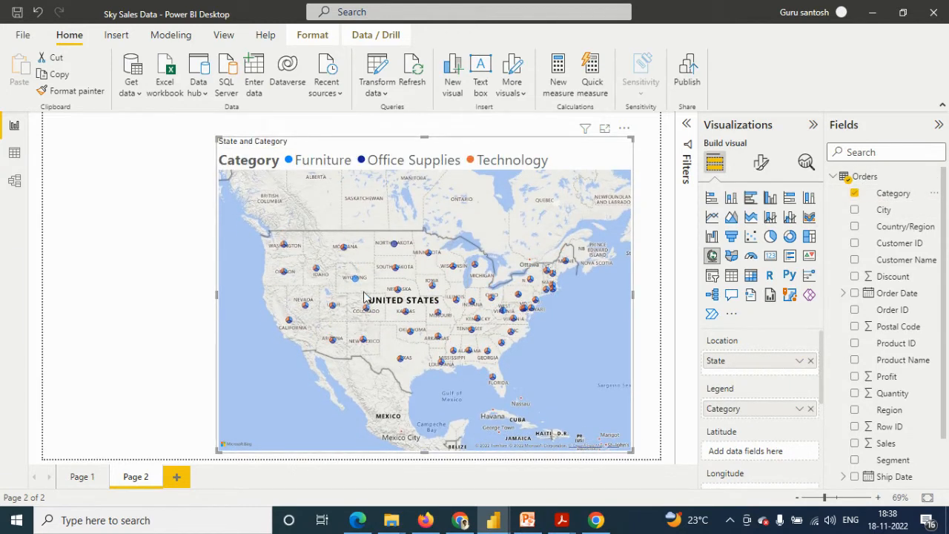
# Step: Set the map's bubble size to 14 px and enlarge the visual from its upper corner
pyautogui.click(758, 167)
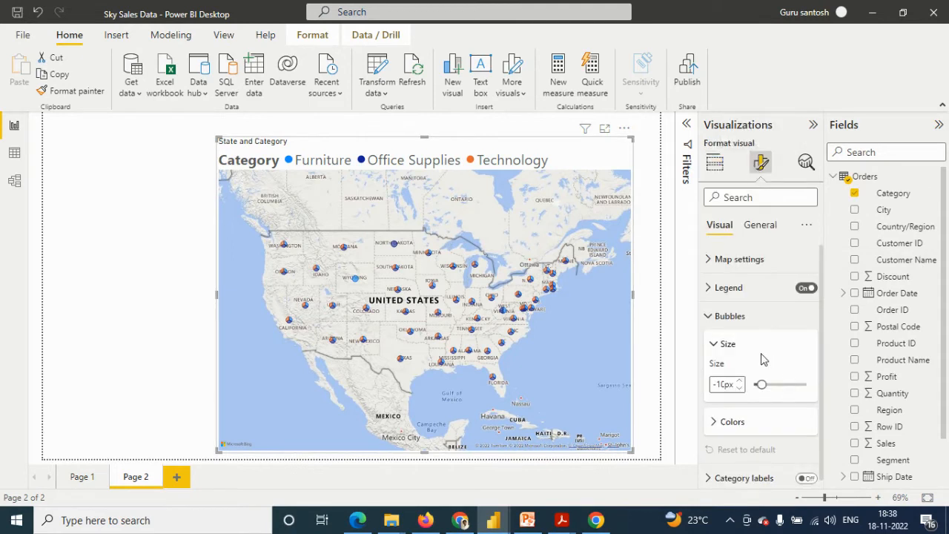
pyautogui.moveTo(763, 384); pyautogui.dragTo(769, 384)
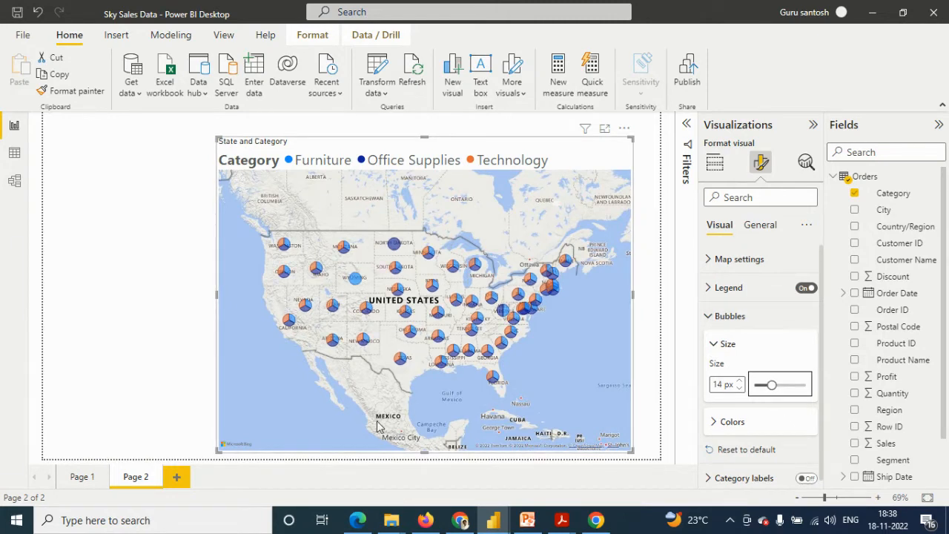
pyautogui.moveTo(217, 136); pyautogui.dragTo(171, 127)
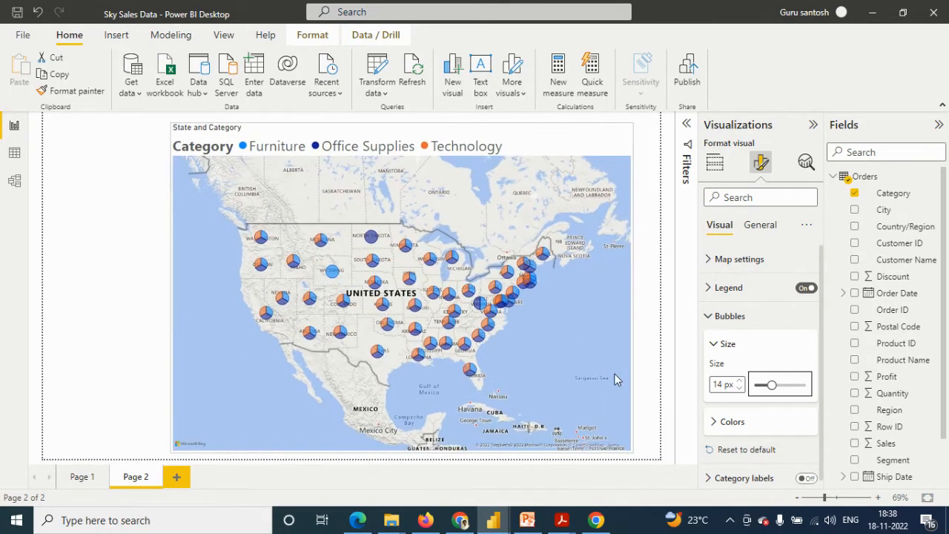
pyautogui.click(708, 317)
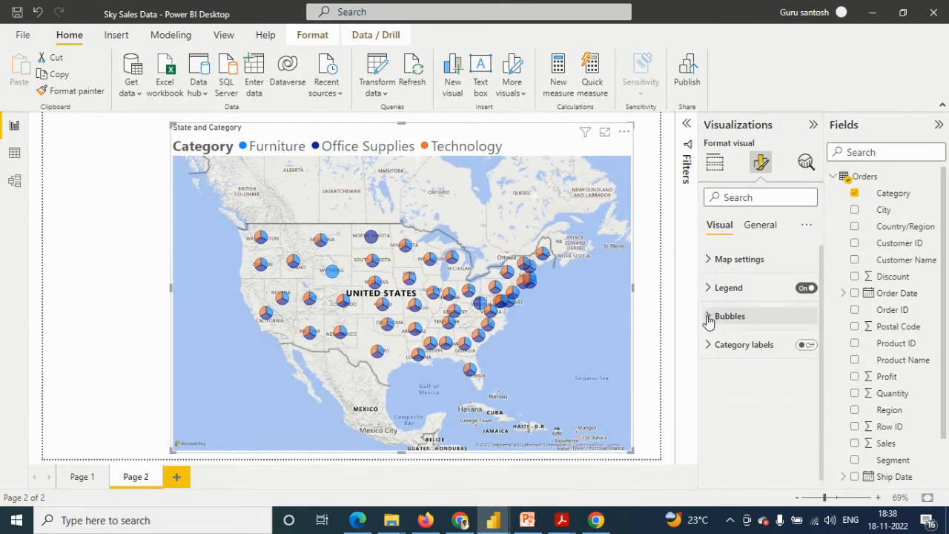
pyautogui.click(715, 165)
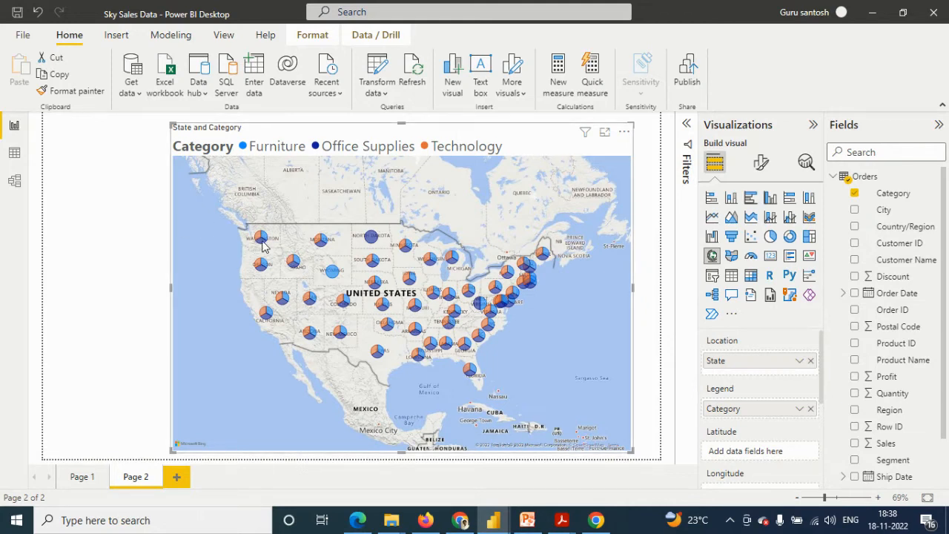
# Step: Inspect the state and category tooltips of bubbles such as Washington, Wyoming, North Dakota and Montana
pyautogui.moveTo(262, 245)
pyautogui.moveTo(329, 302); pyautogui.dragTo(342, 316)
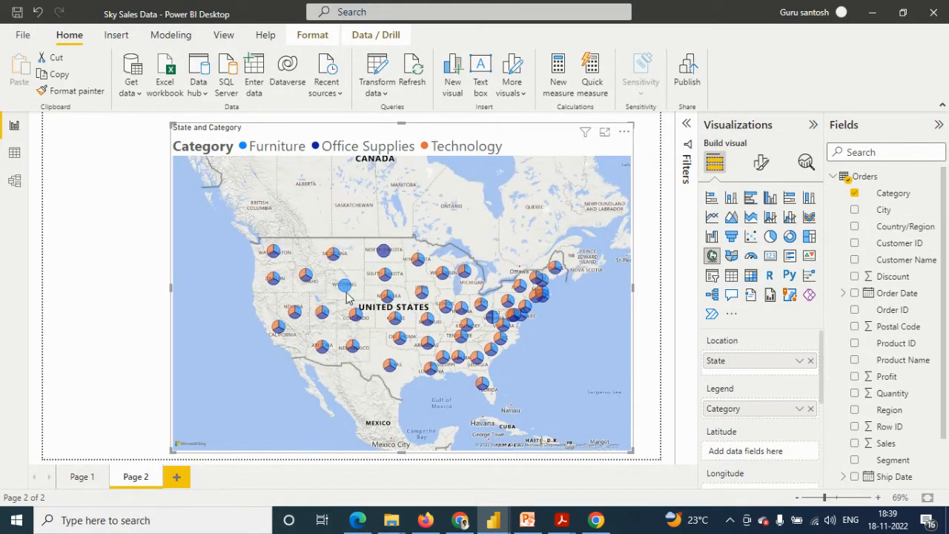
pyautogui.moveTo(346, 289)
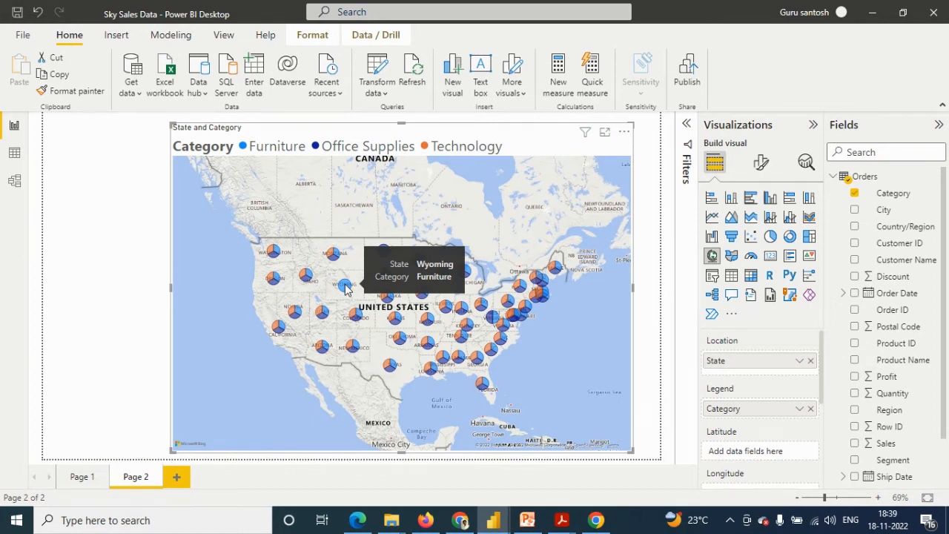
pyautogui.moveTo(383, 253)
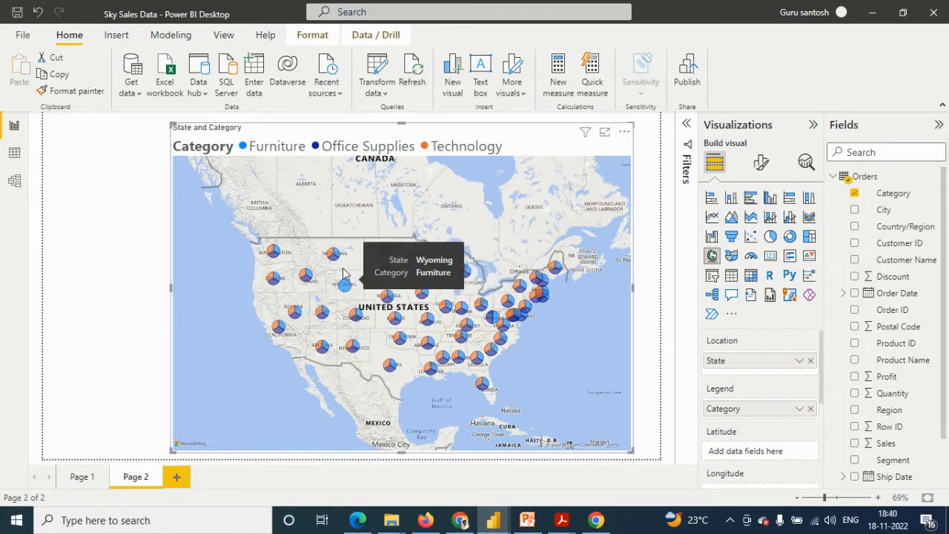
pyautogui.moveTo(336, 256)
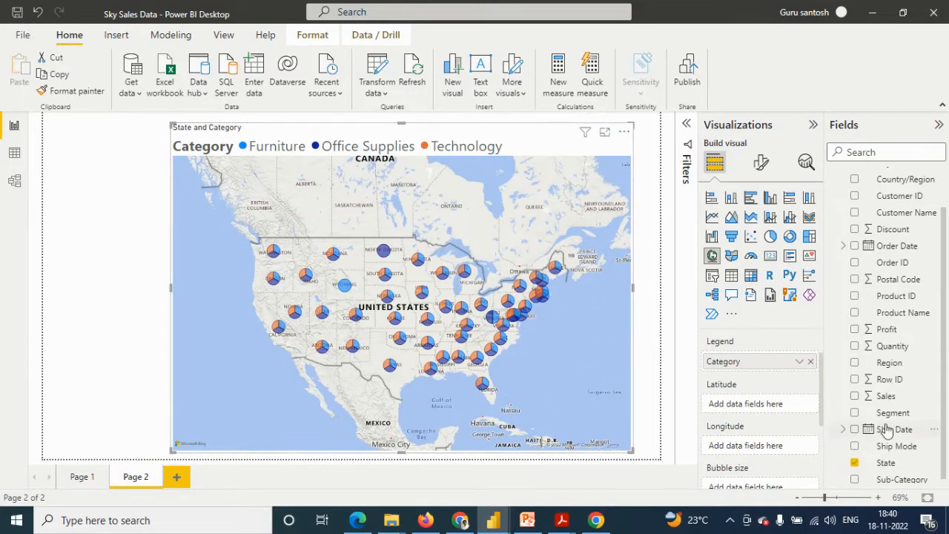
# Step: Use the Sales field to scale the map's bubble size
pyautogui.scroll(-1, 764, 462)
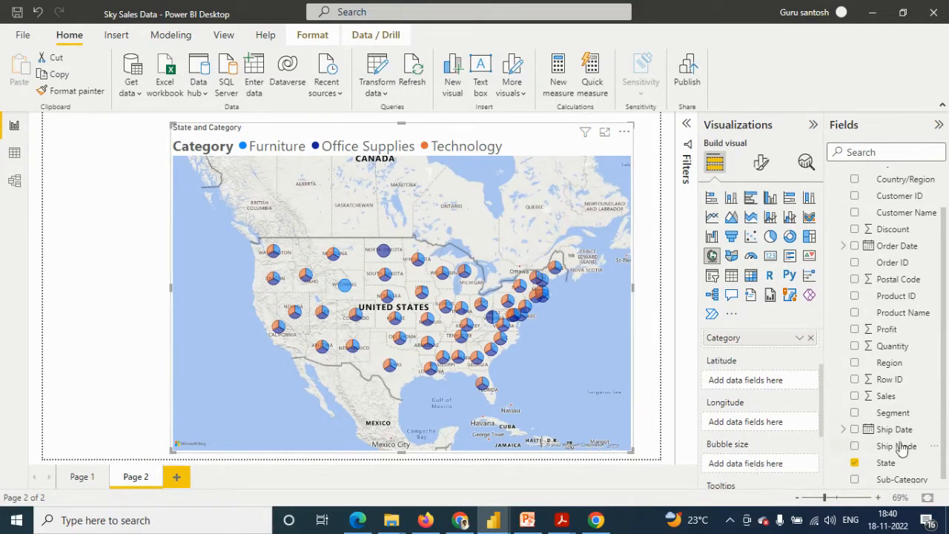
pyautogui.moveTo(887, 399); pyautogui.dragTo(756, 470)
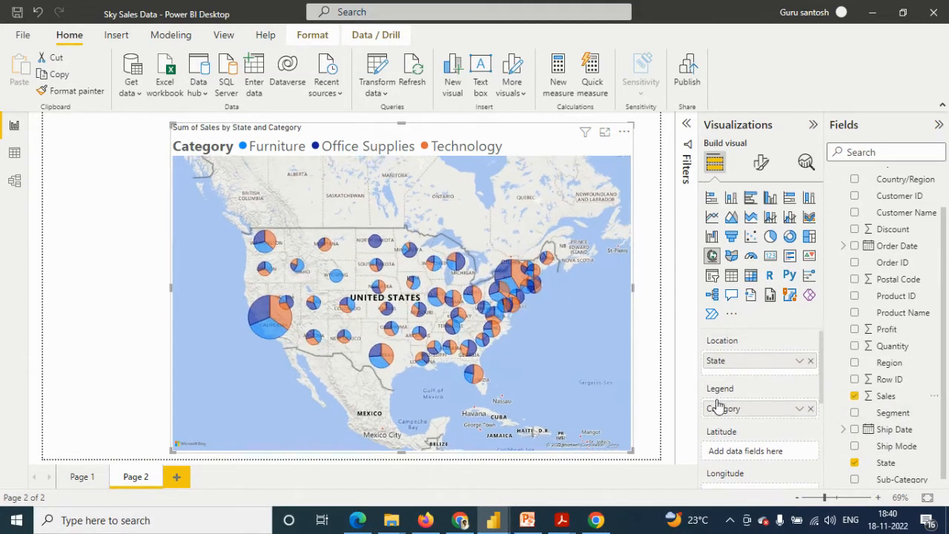
pyautogui.scroll(-2, 744, 442)
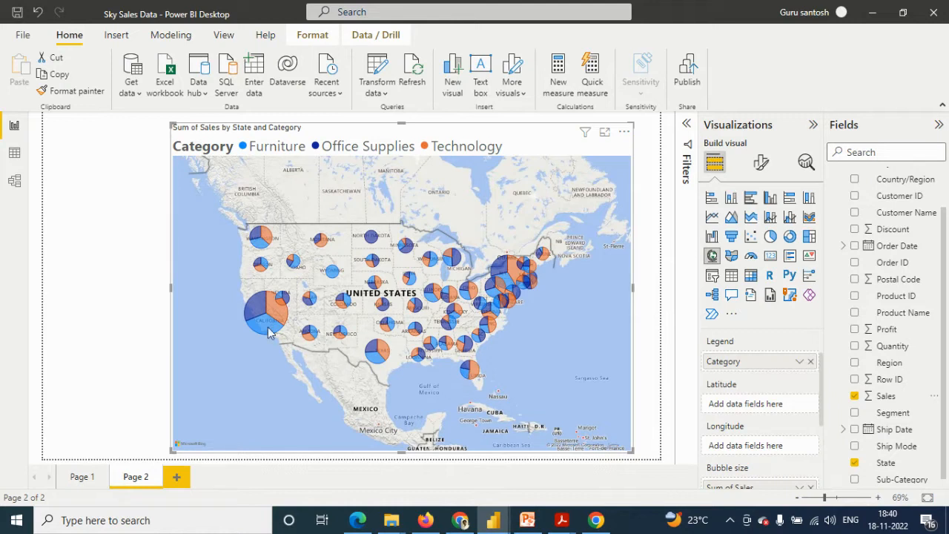
# Step: Compare the sales by category in the bubble tooltips of several states, including Washington, Montana, California and New York
pyautogui.moveTo(261, 241)
pyautogui.moveTo(327, 244)
pyautogui.moveTo(273, 333)
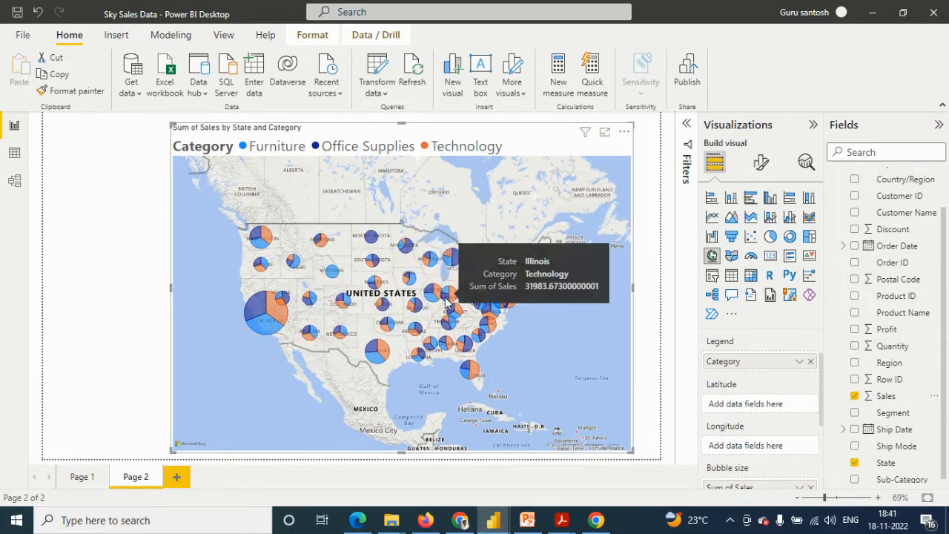
pyautogui.scroll(-2, 816, 480)
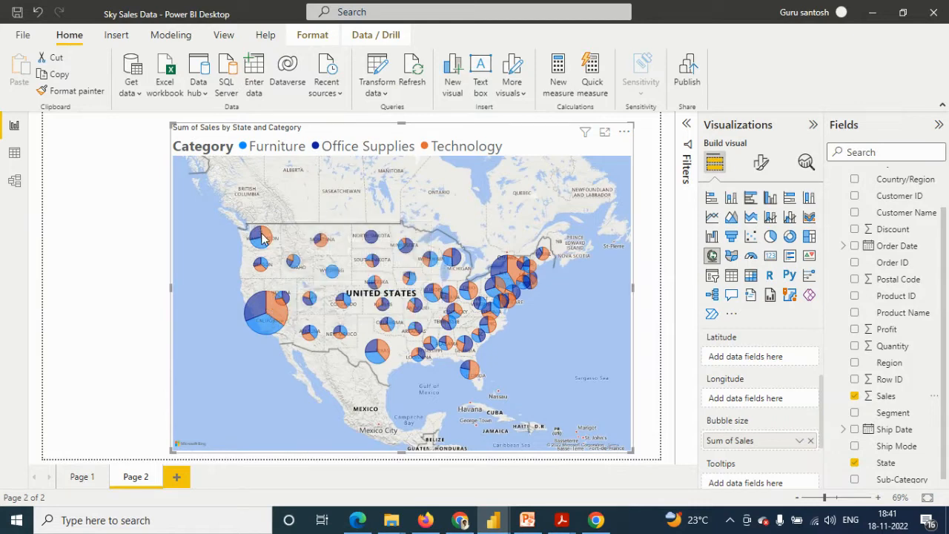
pyautogui.moveTo(262, 235)
pyautogui.moveTo(516, 275)
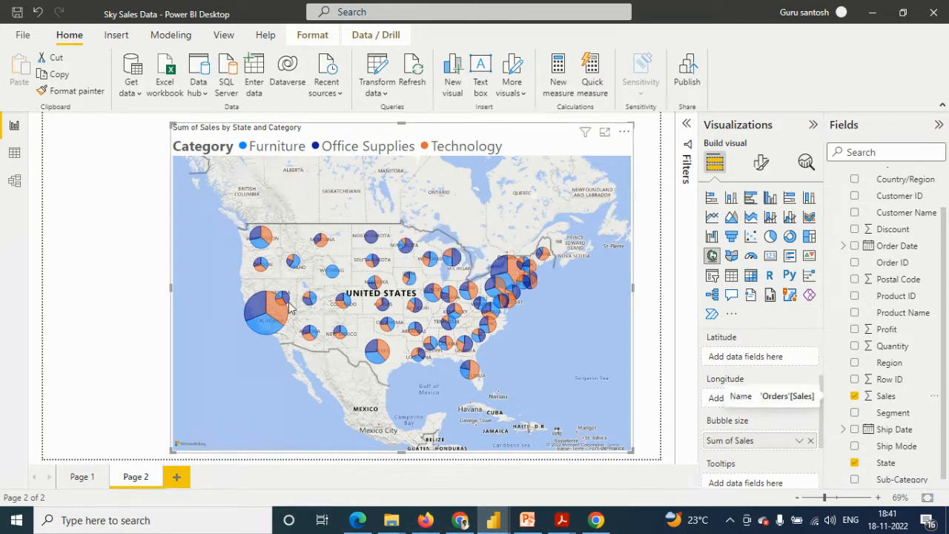
pyautogui.moveTo(328, 319)
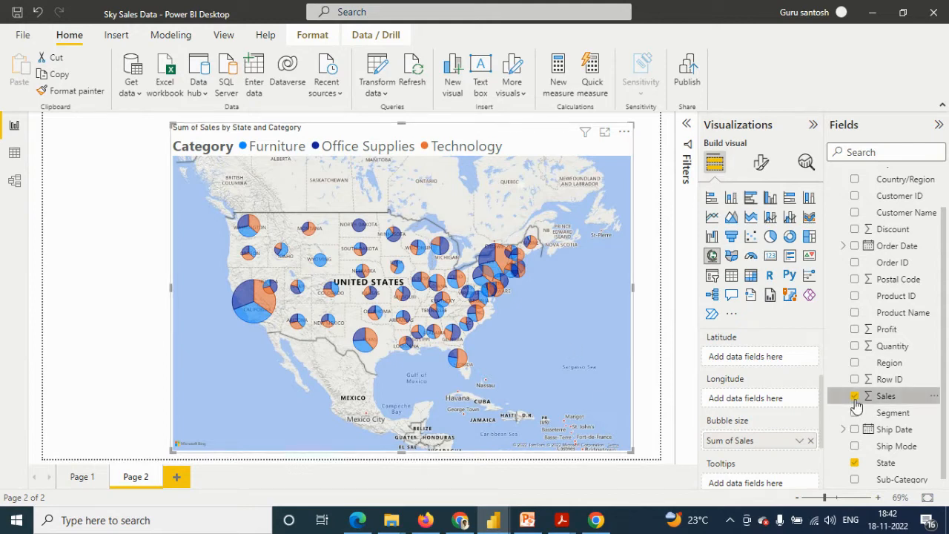
# Step: Remove the Sales bubble size and the Category legend from the map, keeping only State as location
pyautogui.scroll(1, 746, 442)
pyautogui.scroll(-2, 746, 444)
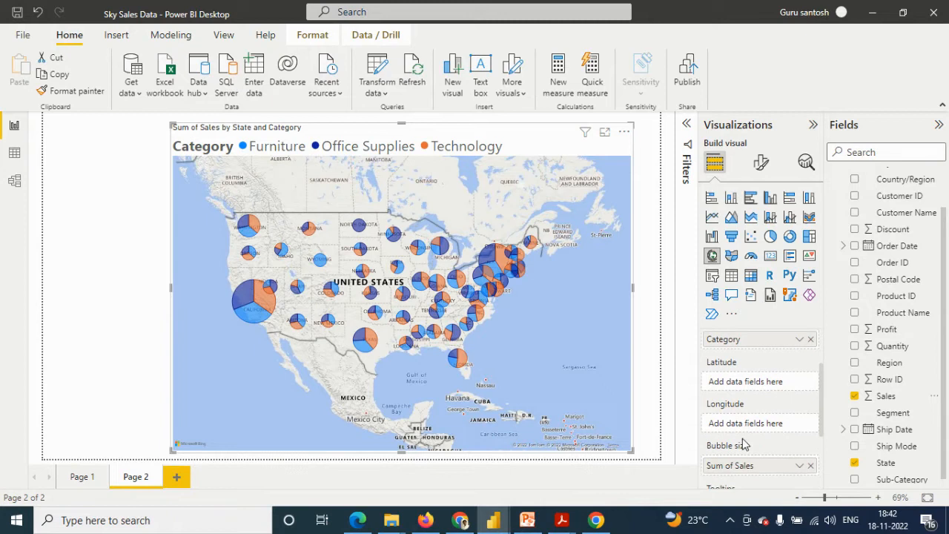
pyautogui.click(811, 464)
pyautogui.scroll(2, 794, 404)
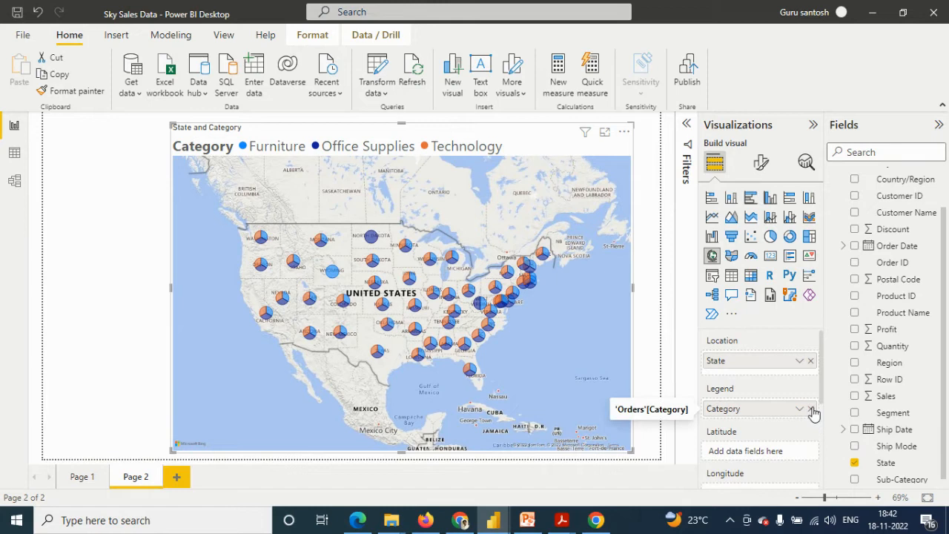
pyautogui.click(811, 409)
pyautogui.scroll(1, 886, 438)
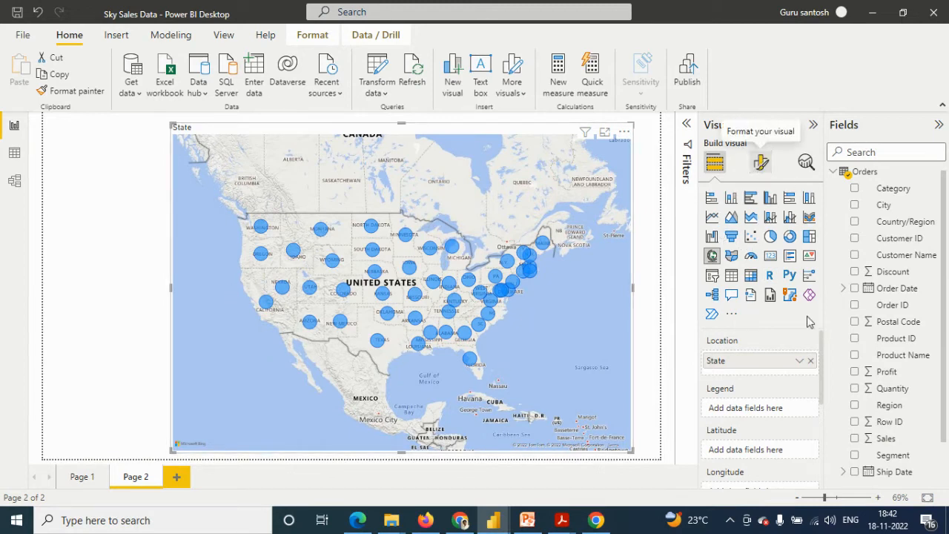
# Step: Reduce the size of the map's bubbles in the visual formatting
pyautogui.click(762, 164)
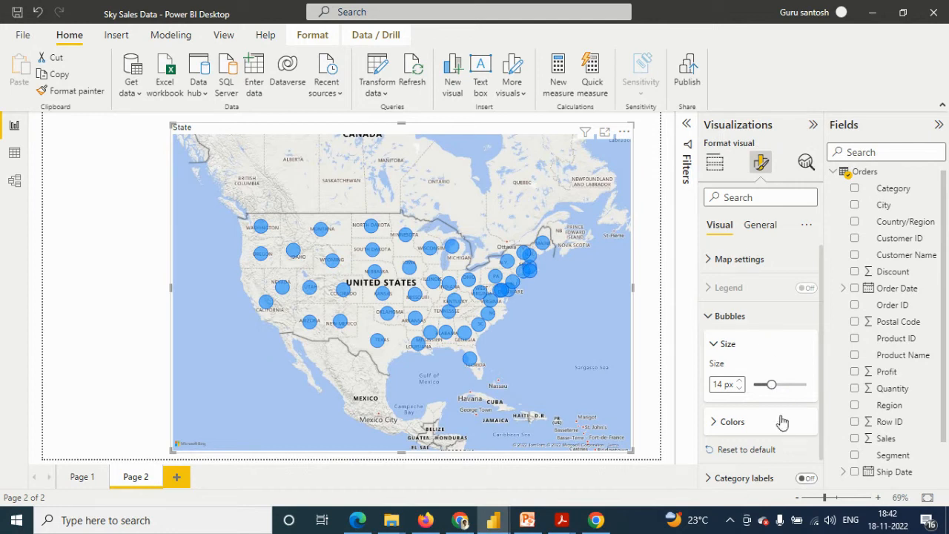
pyautogui.moveTo(770, 384)
pyautogui.mouseDown()
pyautogui.moveTo(784, 384)
pyautogui.moveTo(764, 384)
pyautogui.mouseUp()
pyautogui.click(712, 316)
# Step: Try the Dark style and the Aerial style on the state map
pyautogui.click(740, 260)
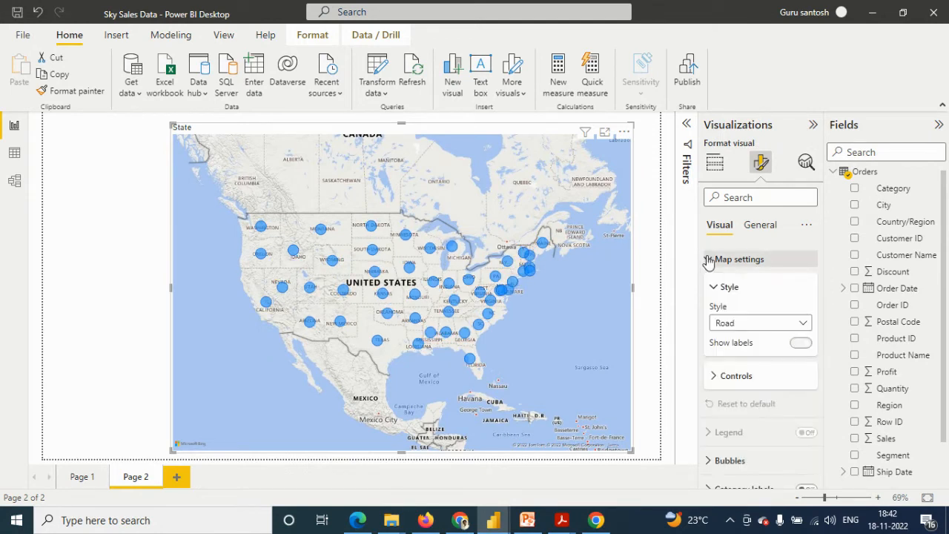
pyautogui.click(760, 325)
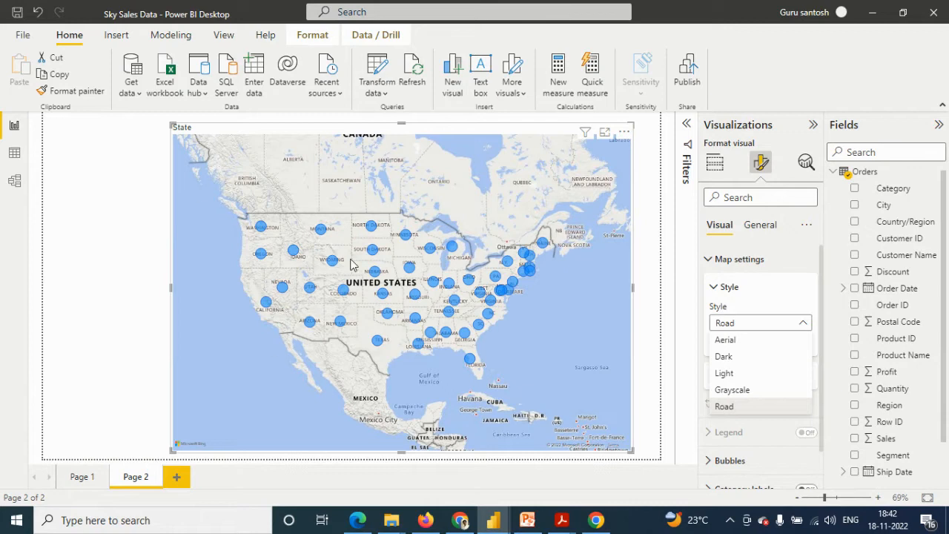
pyautogui.click(723, 356)
pyautogui.scroll(-1, 784, 307)
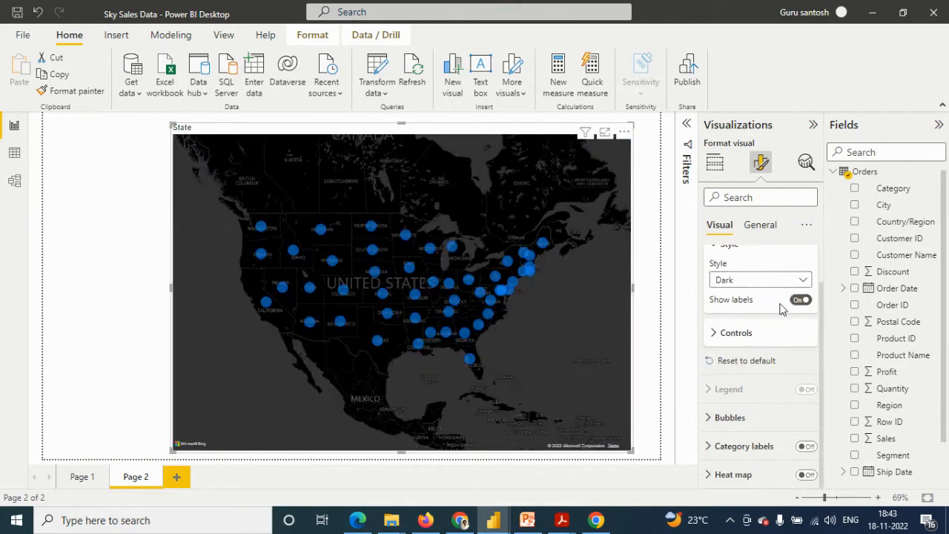
pyautogui.click(758, 289)
pyautogui.click(751, 297)
pyautogui.scroll(1, 749, 337)
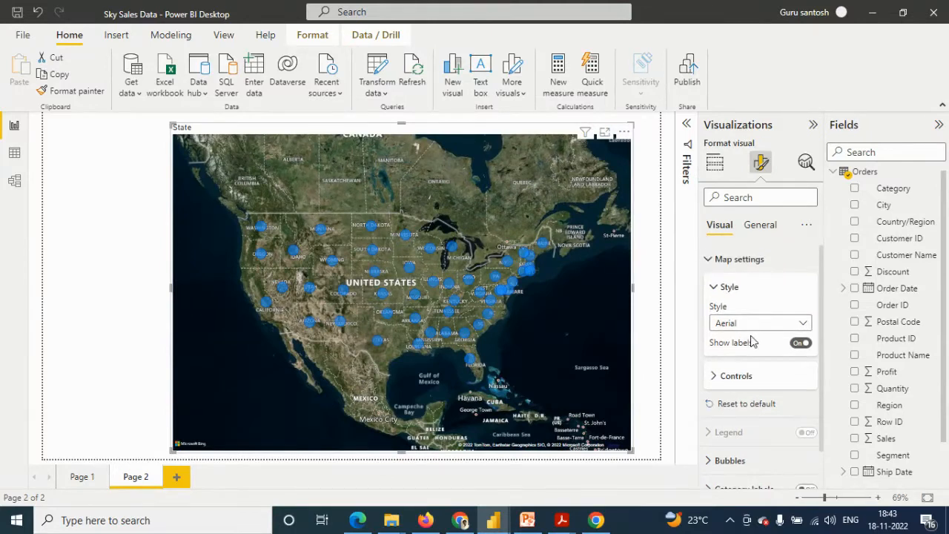
# Step: Dismiss the Chrome notification and switch the map style from Aerial to Dark
pyautogui.click(707, 262)
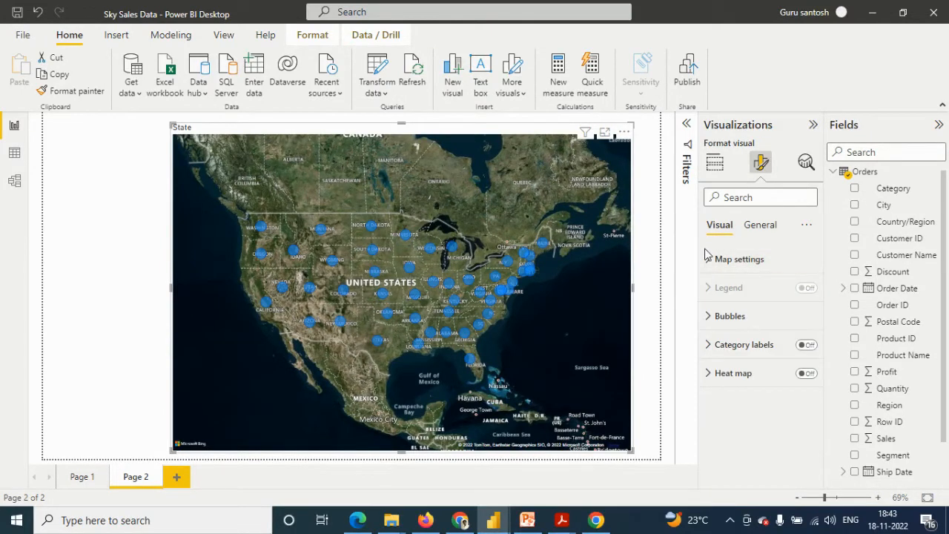
pyautogui.click(708, 259)
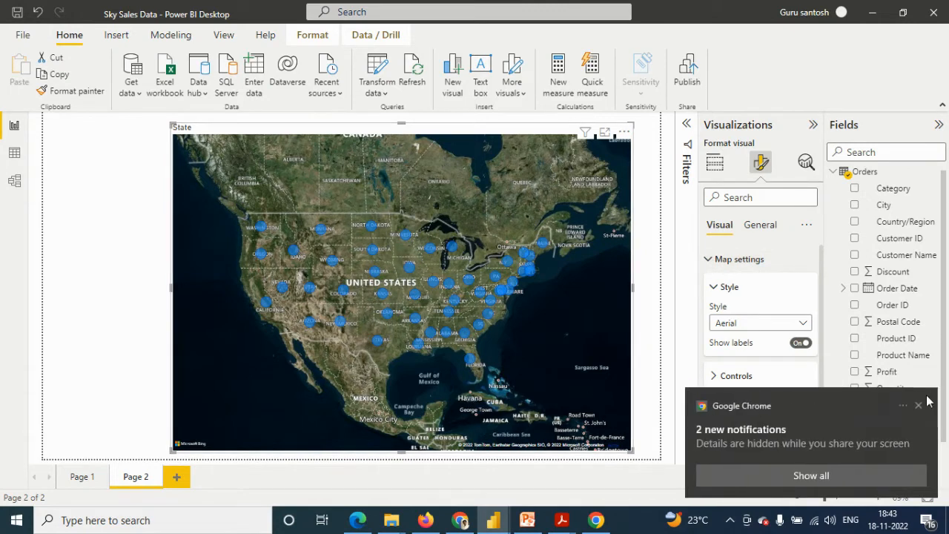
pyautogui.click(918, 407)
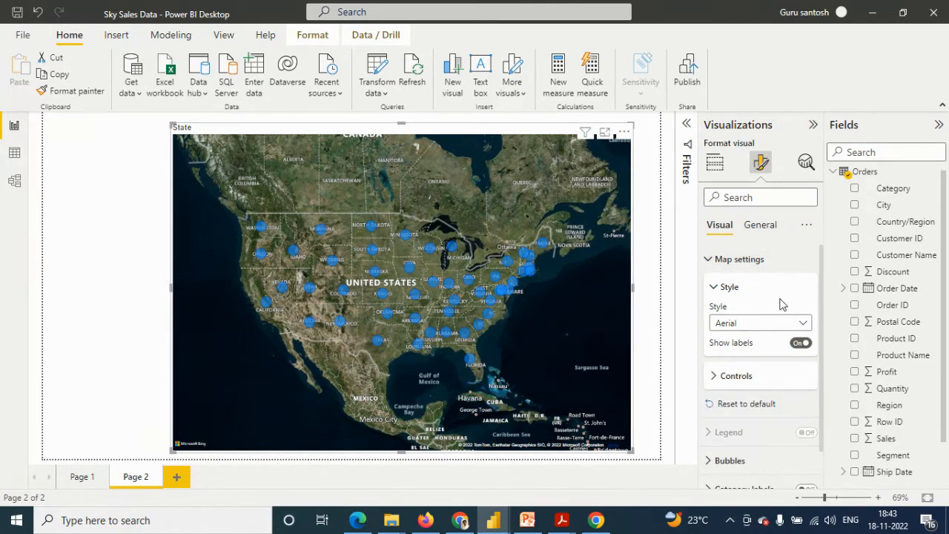
pyautogui.click(727, 324)
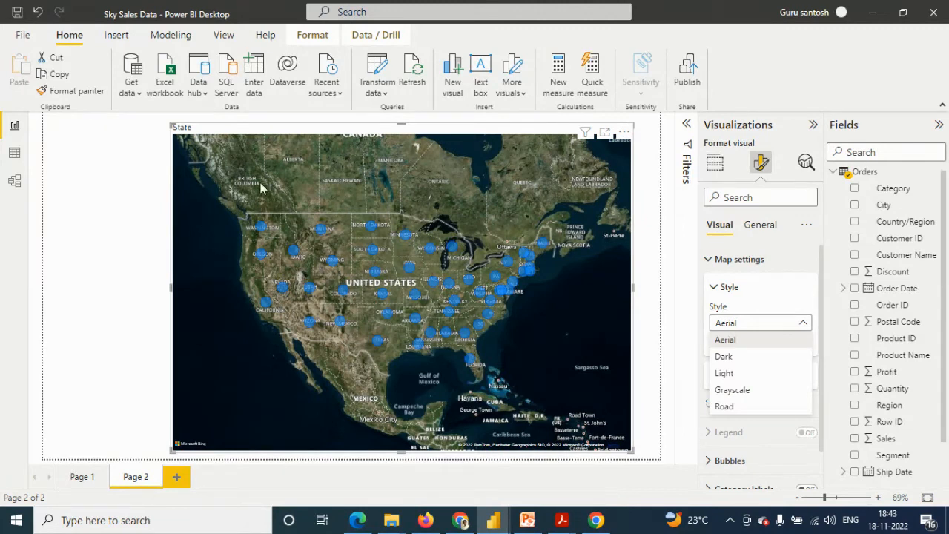
pyautogui.click(736, 327)
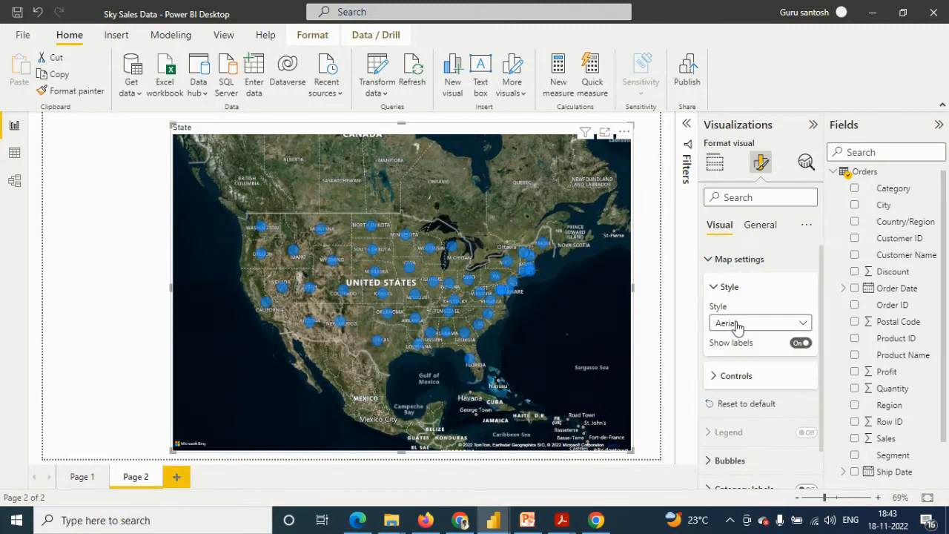
pyautogui.click(736, 325)
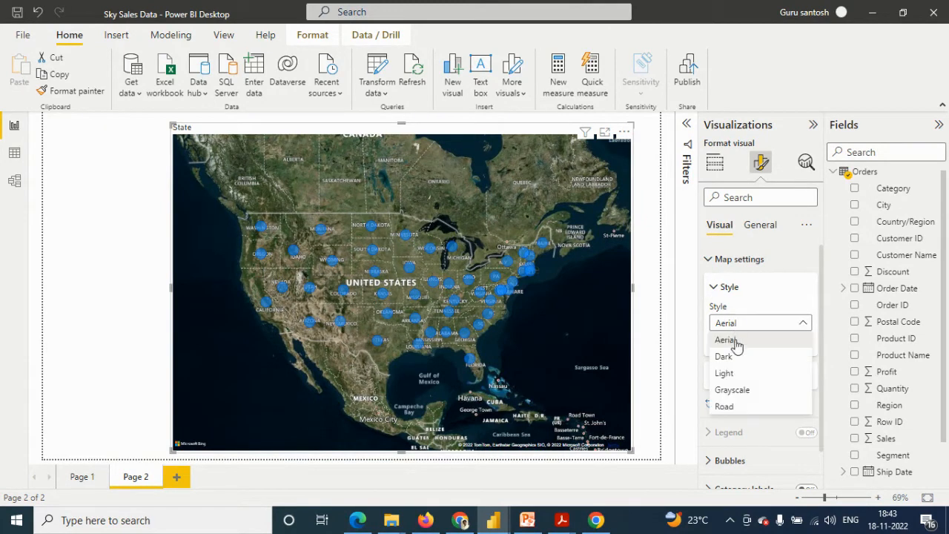
pyautogui.click(735, 355)
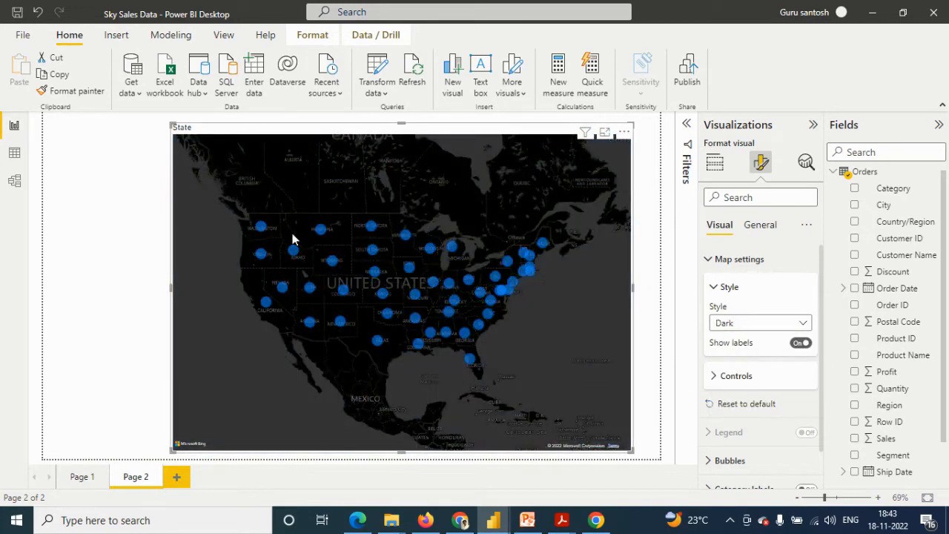
# Step: Try the Light style and the Grayscale style on the map
pyautogui.click(736, 327)
pyautogui.click(739, 375)
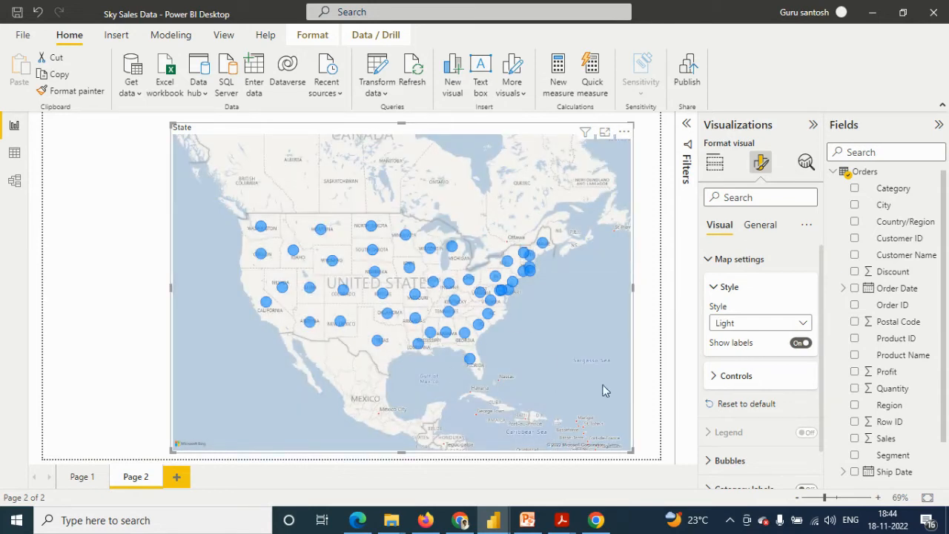
pyautogui.click(752, 324)
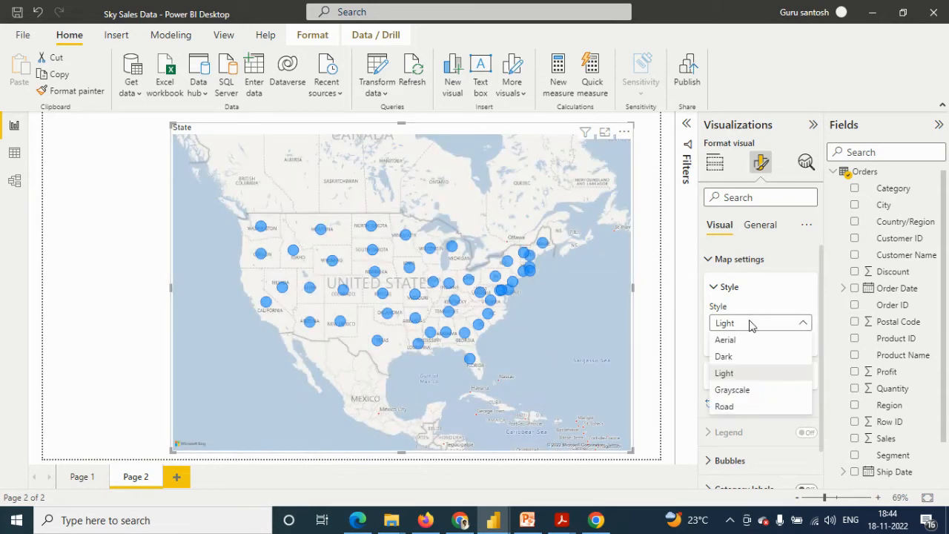
pyautogui.click(742, 391)
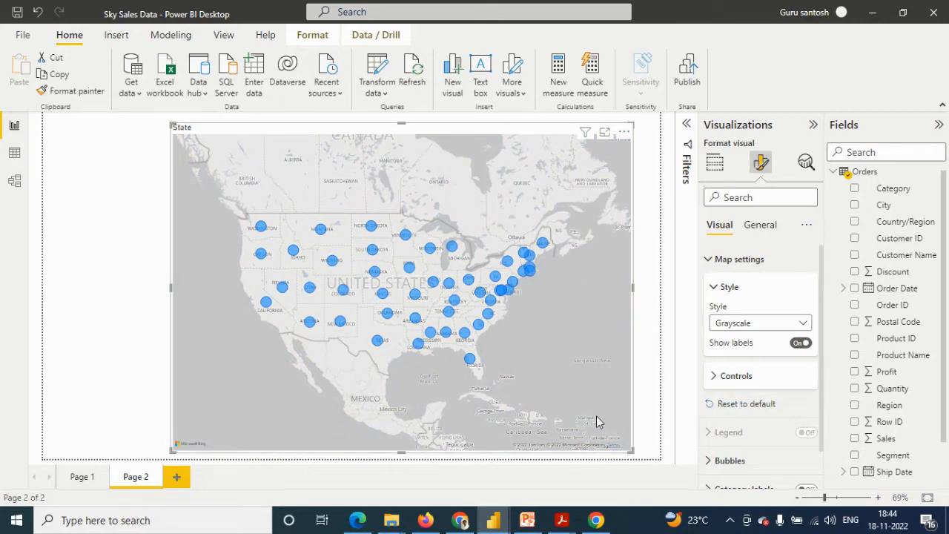
# Step: Set the map style to Road
pyautogui.click(745, 326)
pyautogui.click(733, 407)
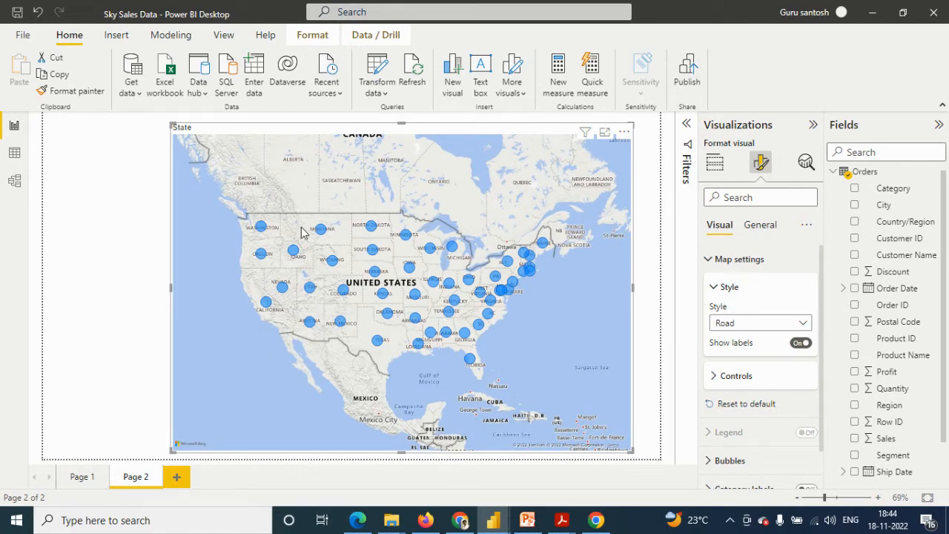
pyautogui.click(746, 324)
pyautogui.click(745, 327)
pyautogui.click(748, 377)
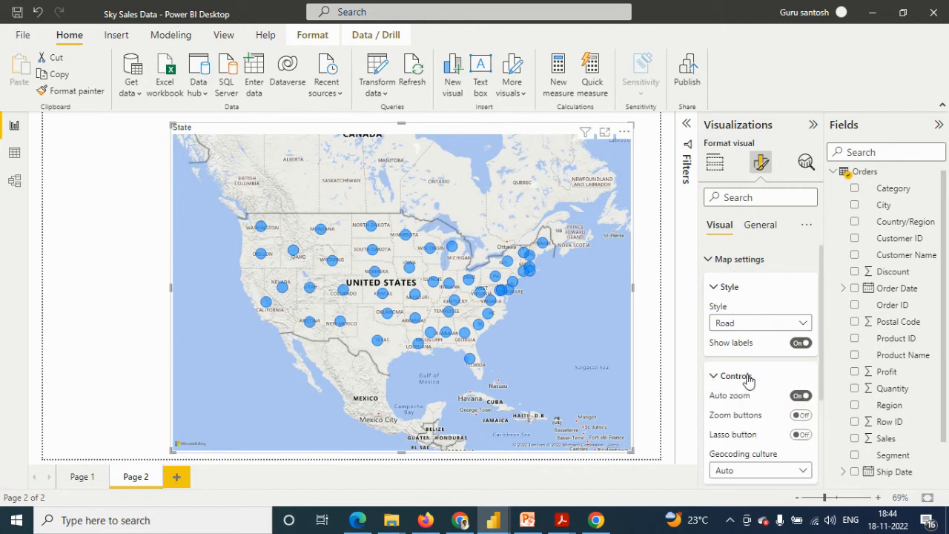
pyautogui.click(748, 378)
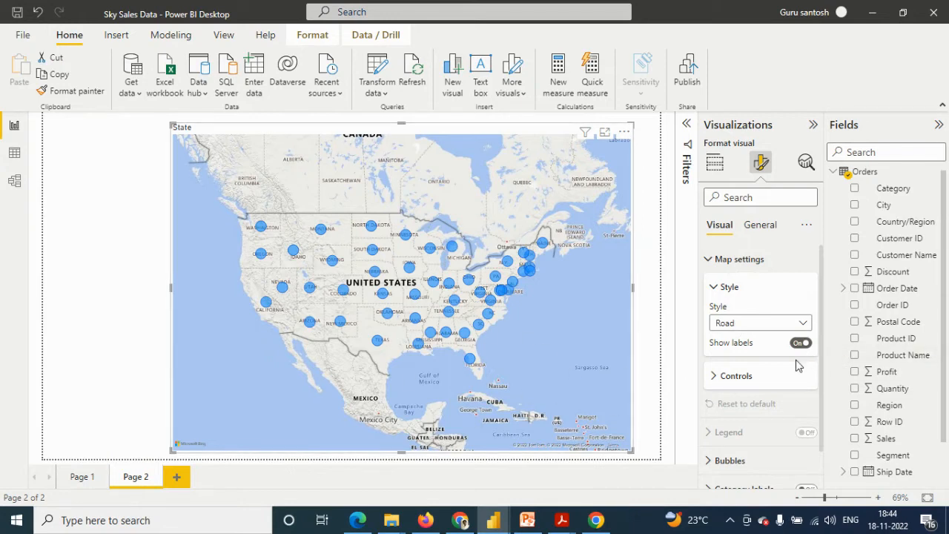
pyautogui.scroll(-1, 750, 414)
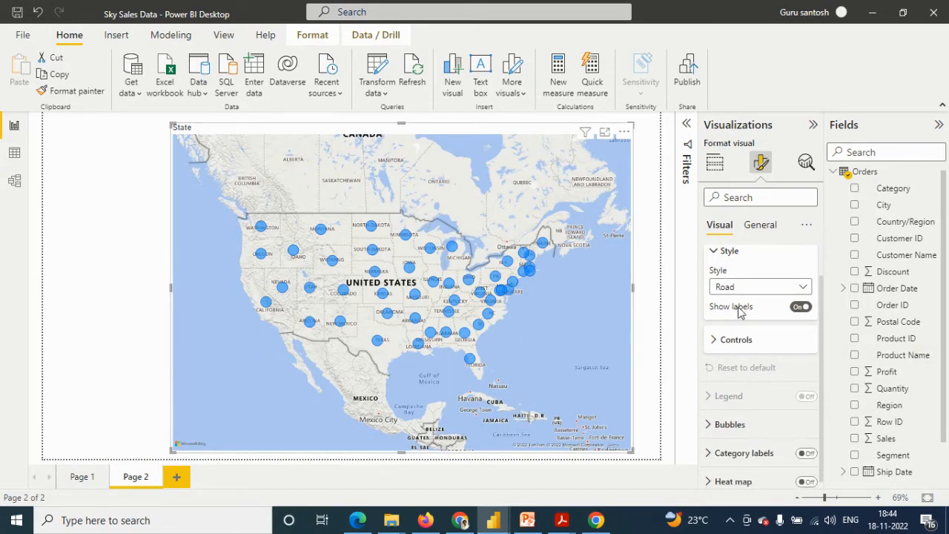
pyautogui.scroll(1, 748, 317)
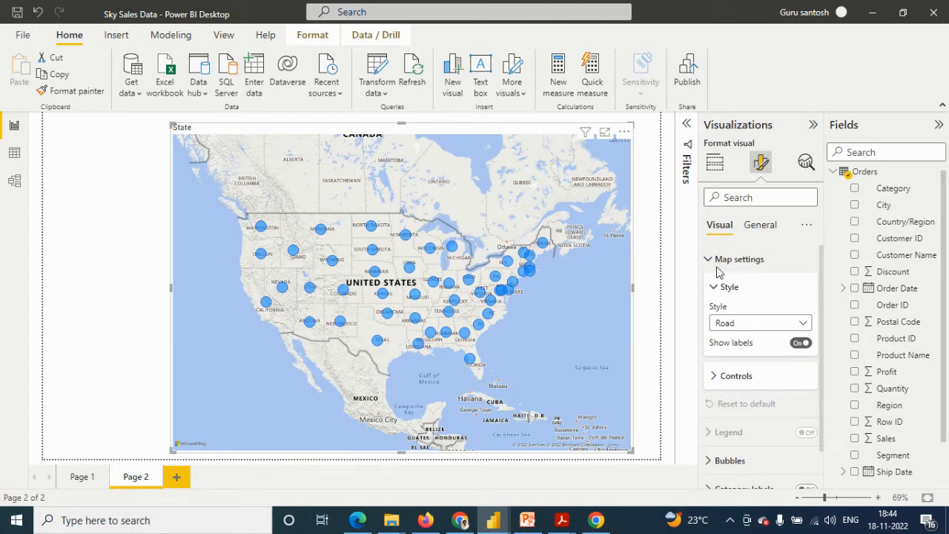
# Step: Use the Region field as the map's legend to color the state bubbles by region
pyautogui.click(713, 259)
pyautogui.click(715, 163)
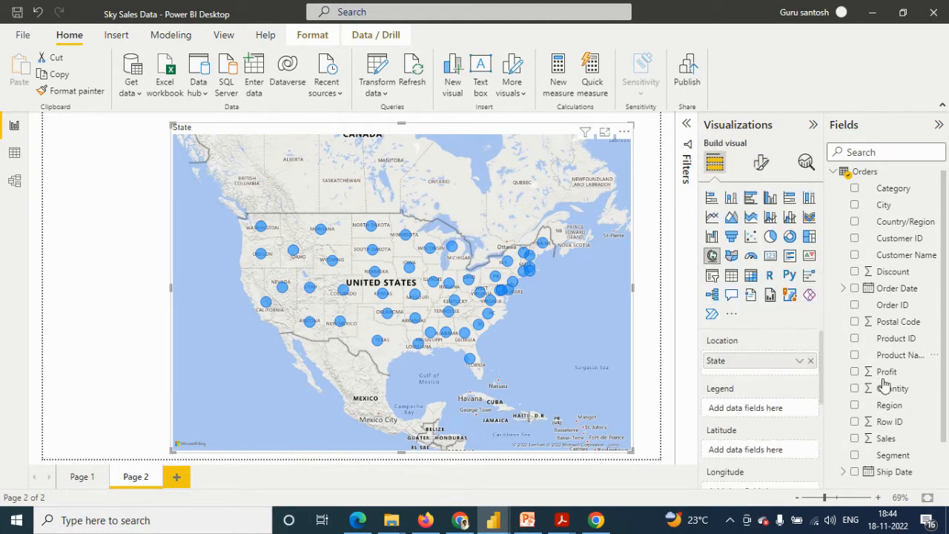
pyautogui.scroll(-1, 893, 416)
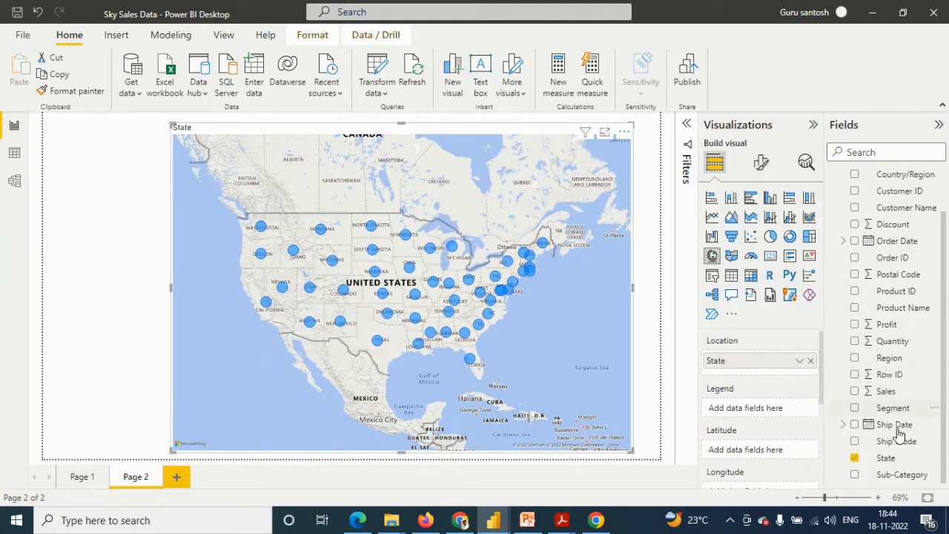
pyautogui.moveTo(889, 358); pyautogui.dragTo(779, 411)
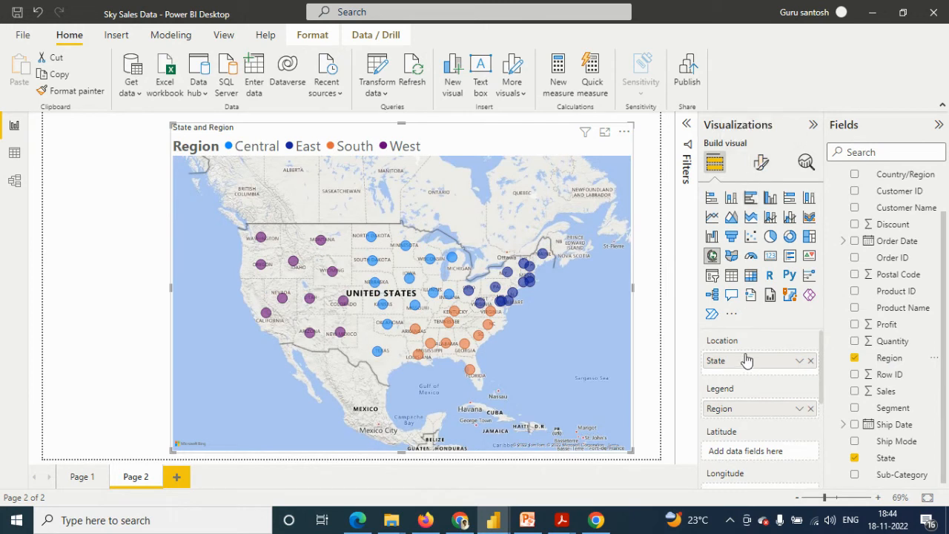
# Step: Turn on the zoom buttons in the map's control settings
pyautogui.click(763, 167)
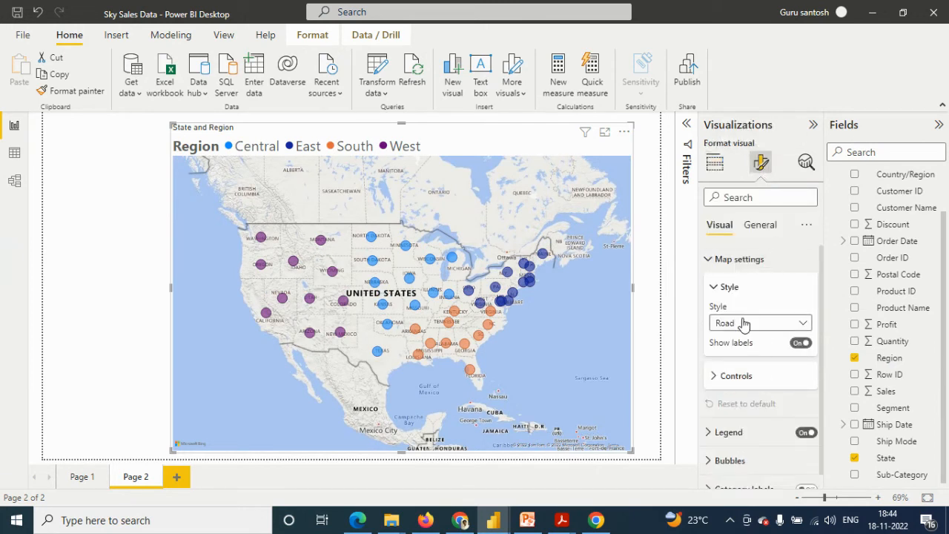
pyautogui.click(738, 380)
pyautogui.click(738, 380)
pyautogui.click(738, 381)
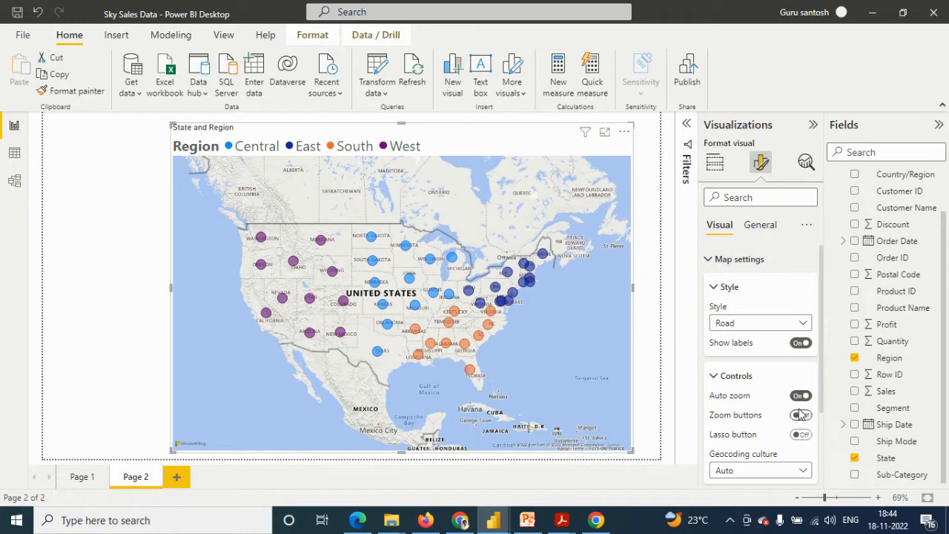
pyautogui.scroll(2, 435, 339)
pyautogui.scroll(-2, 435, 338)
pyautogui.click(801, 415)
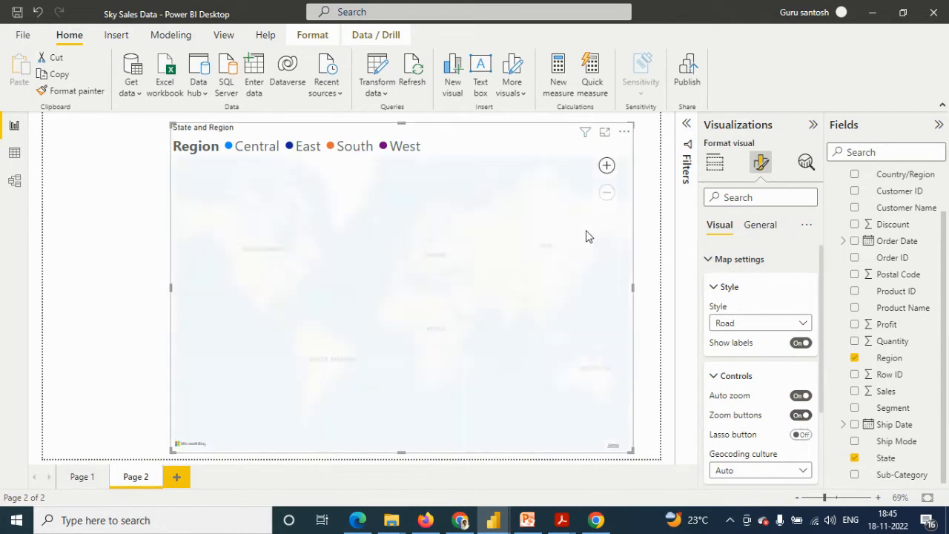
# Step: Test the map's zoom buttons by zooming out, in and back out to the full United States
pyautogui.click(607, 195)
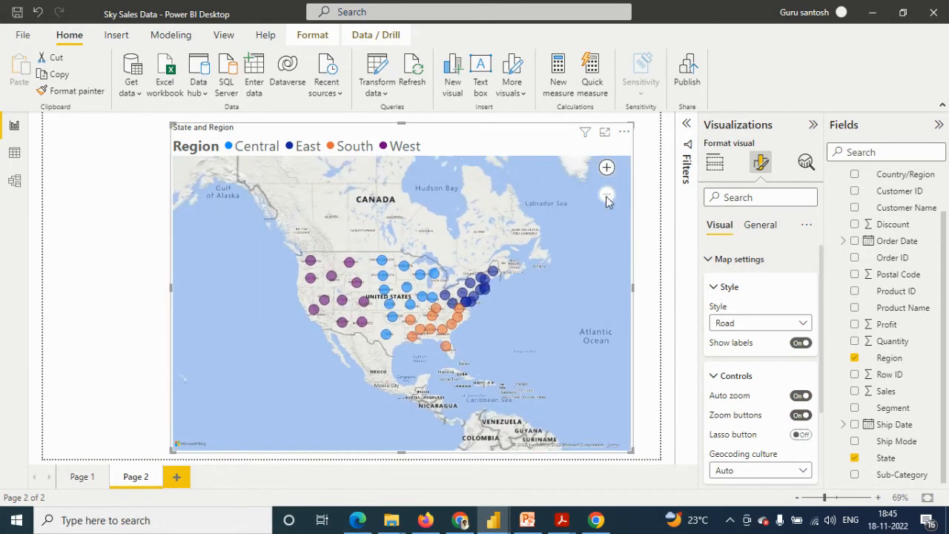
pyautogui.click(607, 169)
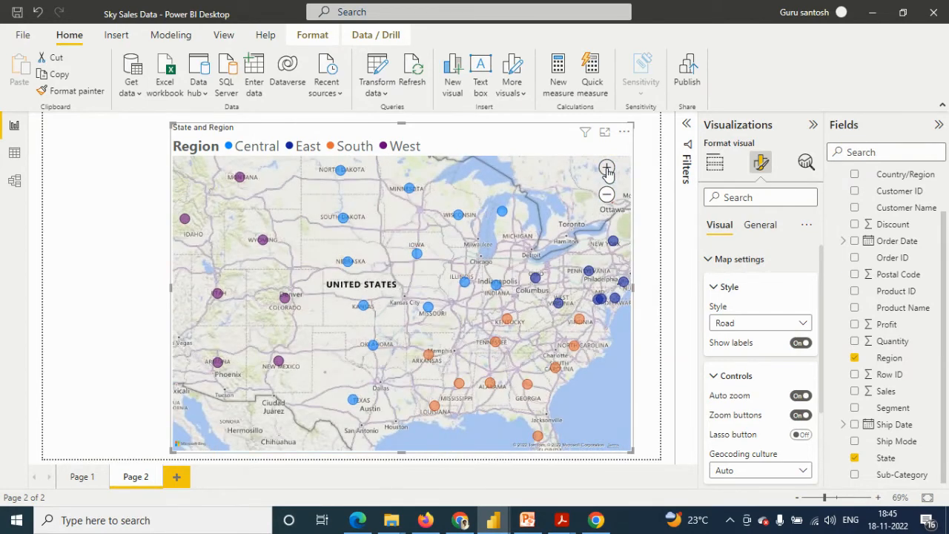
pyautogui.click(607, 194)
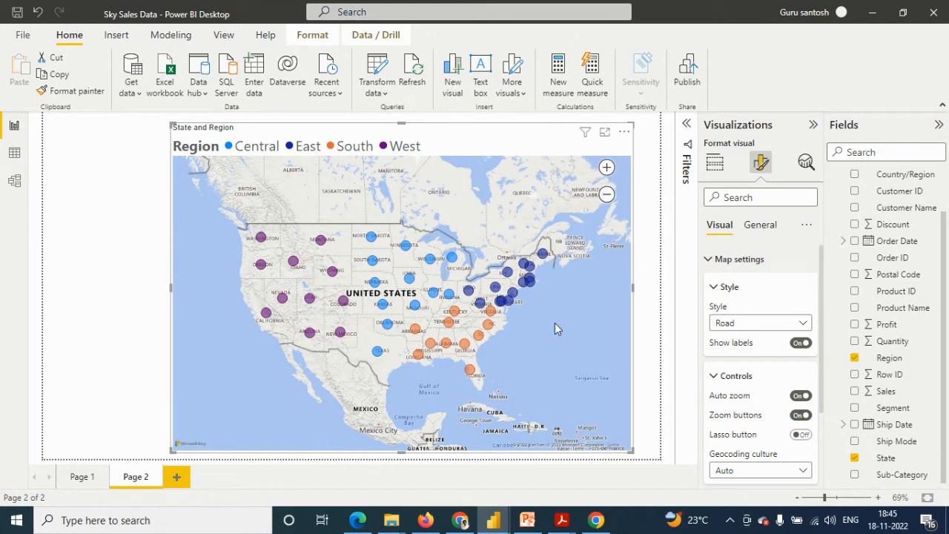
# Step: Turn on the map's lasso button and use it to select the eastern states' bubbles, then the western ones
pyautogui.click(801, 435)
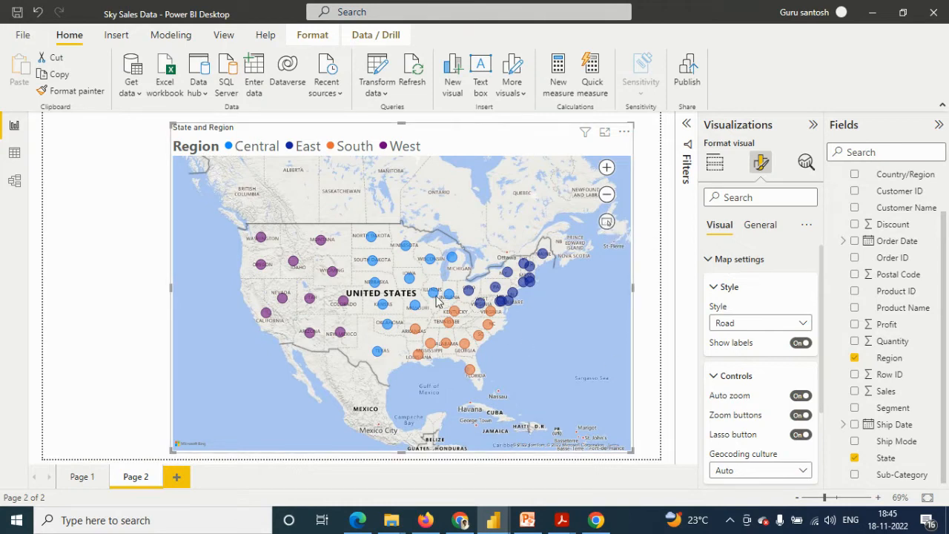
pyautogui.moveTo(423, 256); pyautogui.dragTo(599, 370)
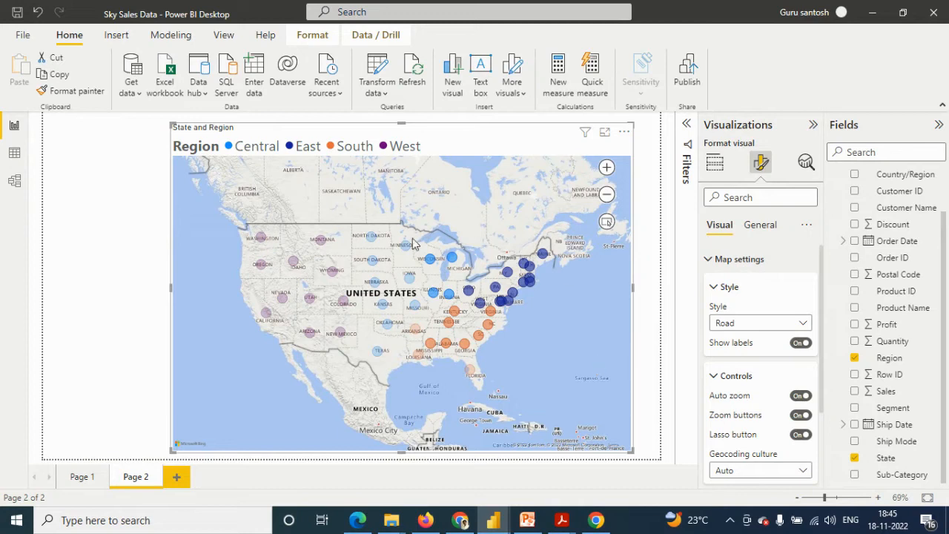
pyautogui.click(608, 227)
pyautogui.moveTo(235, 216); pyautogui.dragTo(575, 406)
pyautogui.moveTo(216, 215); pyautogui.dragTo(377, 410)
pyautogui.click(606, 222)
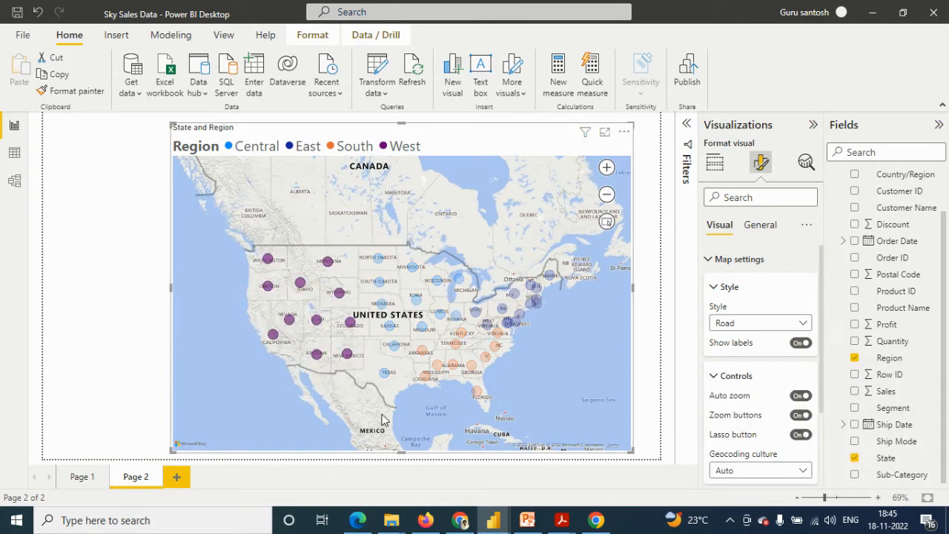
pyautogui.scroll(1, 307, 331)
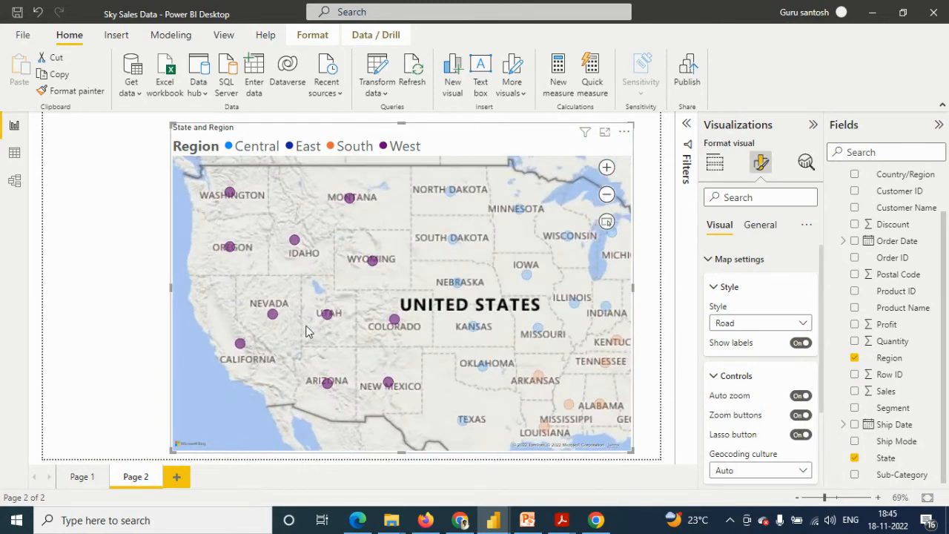
pyautogui.scroll(-1, 307, 332)
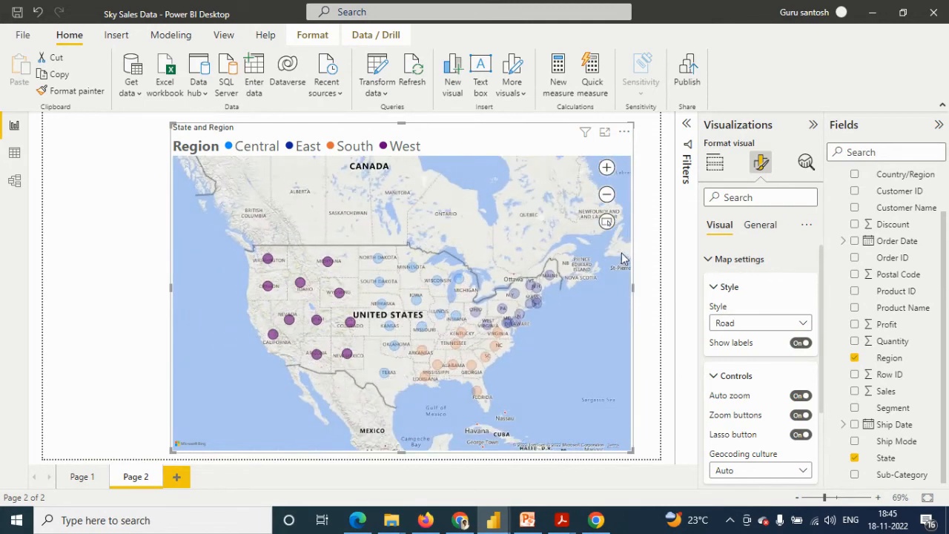
# Step: Turn off the lasso button in the map's control settings
pyautogui.click(801, 434)
pyautogui.scroll(-1, 799, 444)
pyautogui.scroll(1, 798, 442)
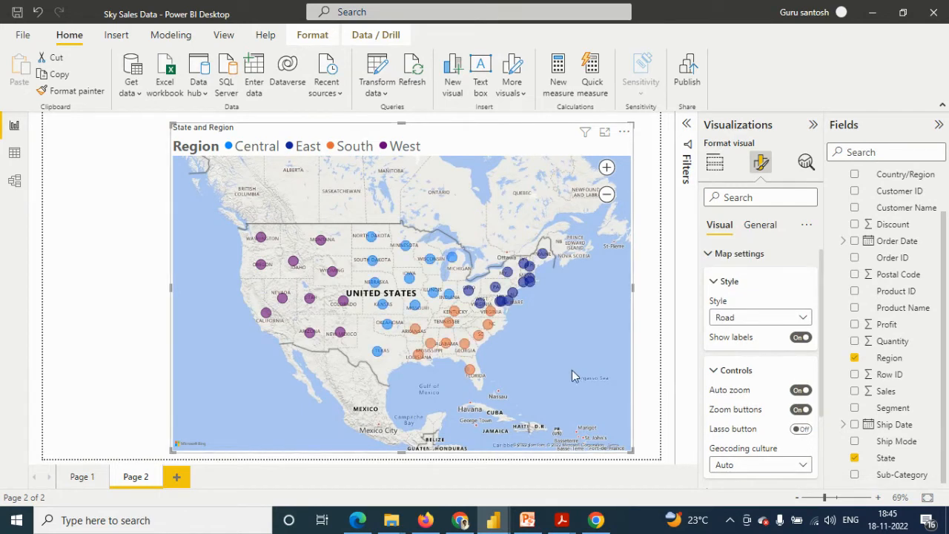
pyautogui.click(719, 371)
pyautogui.scroll(-1, 756, 419)
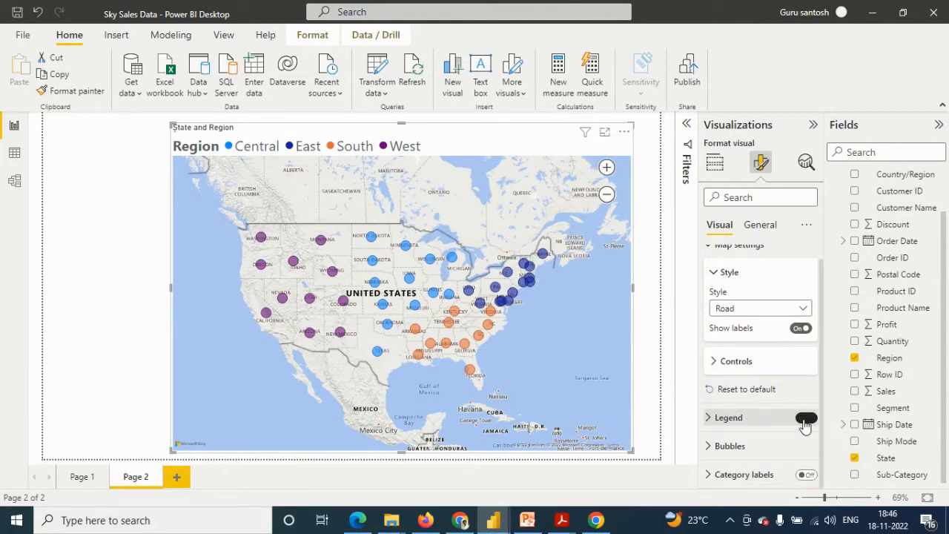
# Step: Hide the map's region legend and show it again
pyautogui.click(806, 420)
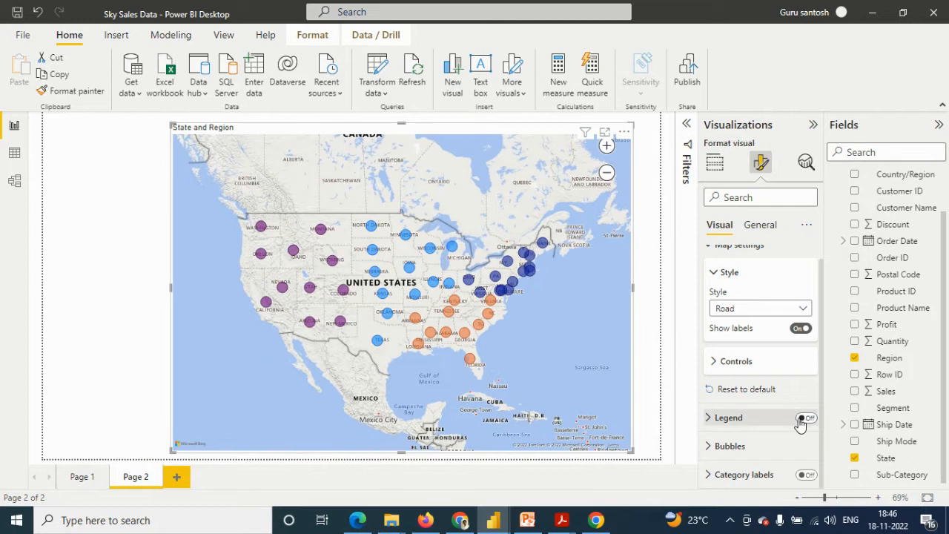
pyautogui.click(805, 419)
# Step: Set the size of the map bubbles to 12 px
pyautogui.click(731, 446)
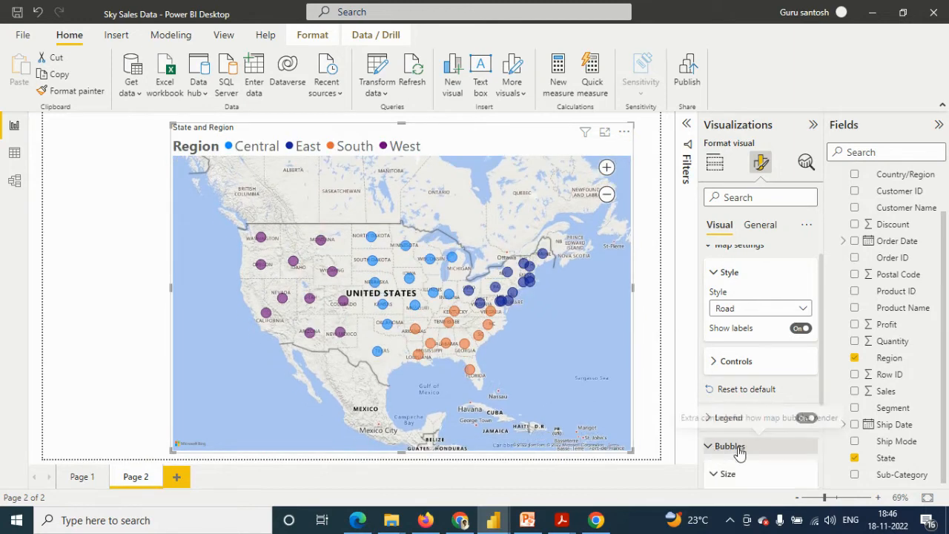
pyautogui.scroll(-3, 759, 452)
pyautogui.moveTo(769, 405); pyautogui.dragTo(772, 407)
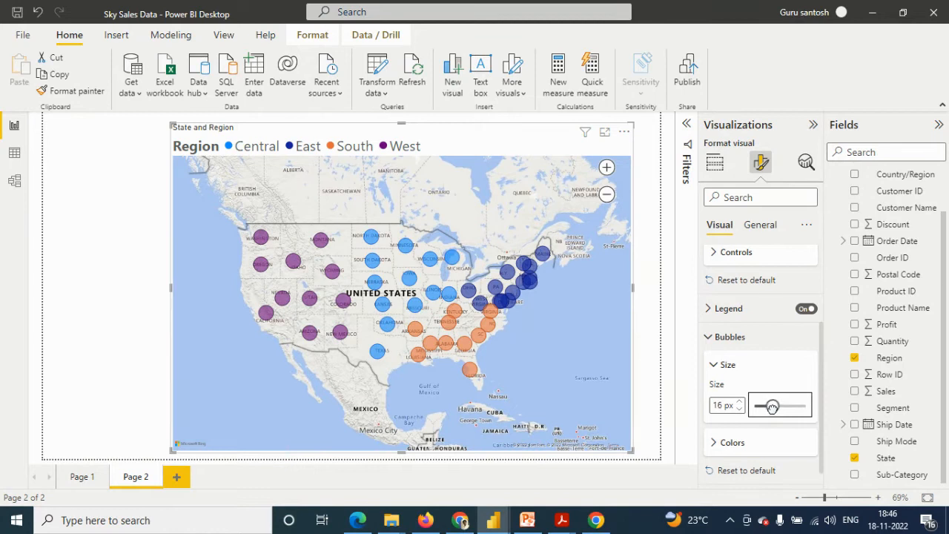
pyautogui.click(714, 366)
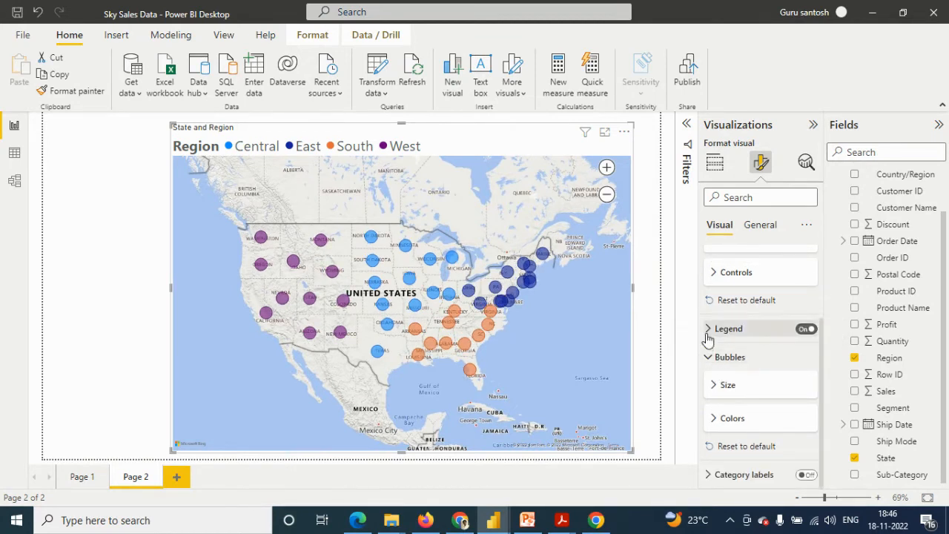
# Step: Set the legend's text font size to 15
pyautogui.click(711, 330)
pyautogui.click(723, 354)
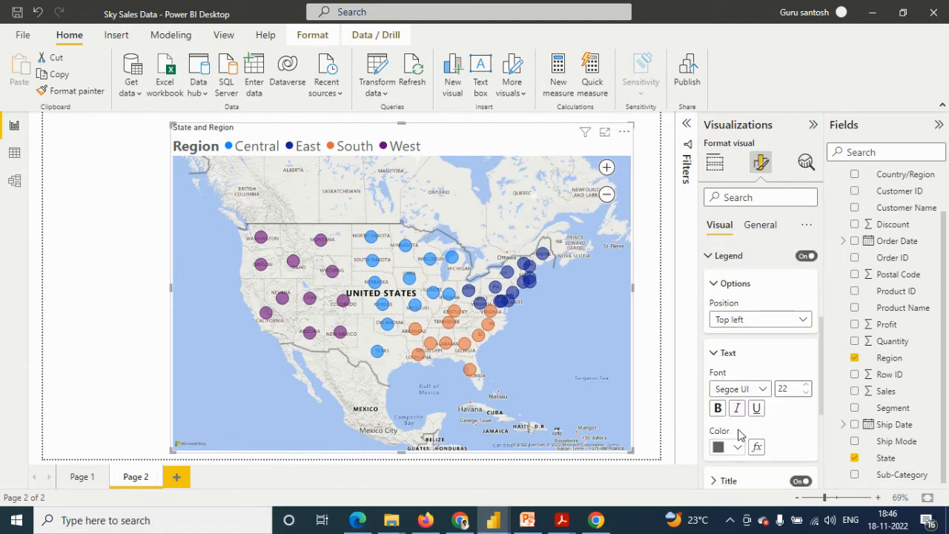
pyautogui.scroll(-1, 740, 436)
pyautogui.scroll(2, 736, 436)
pyautogui.scroll(-1, 742, 438)
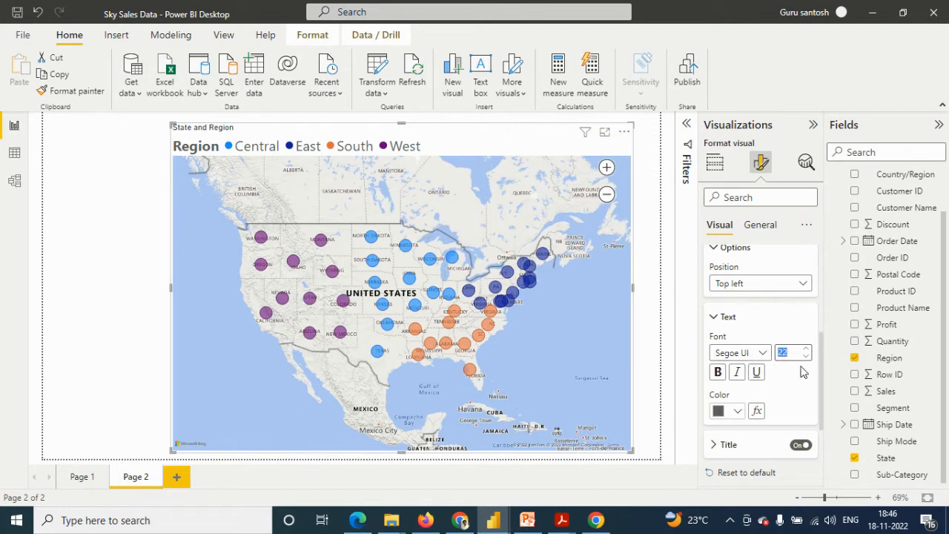
pyautogui.press('Return')
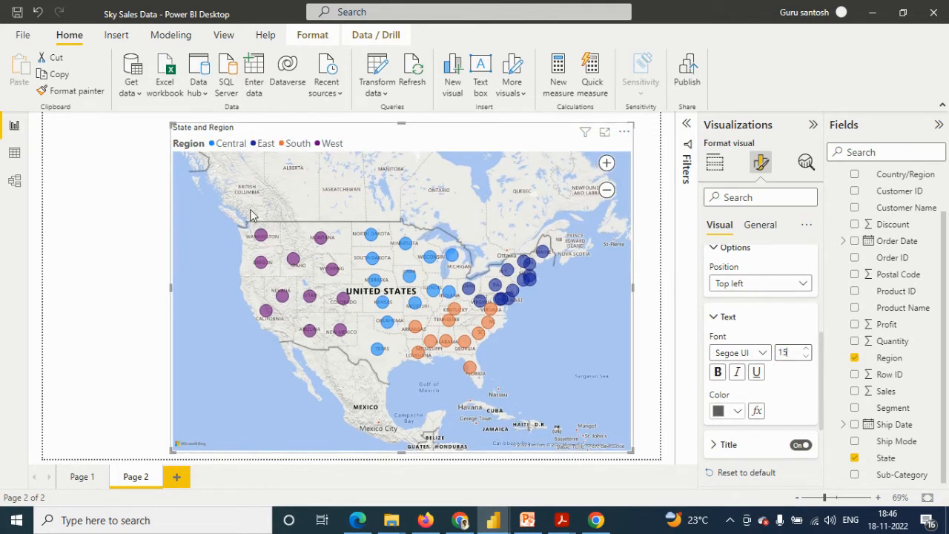
# Step: Open the legend's title settings and examine the title text
pyautogui.scroll(-1, 766, 399)
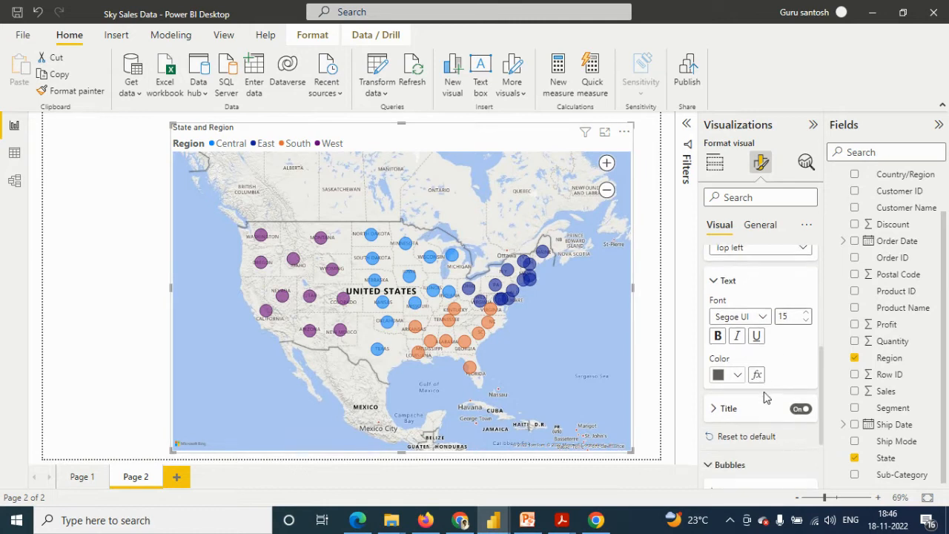
pyautogui.scroll(-1, 731, 408)
pyautogui.click(725, 371)
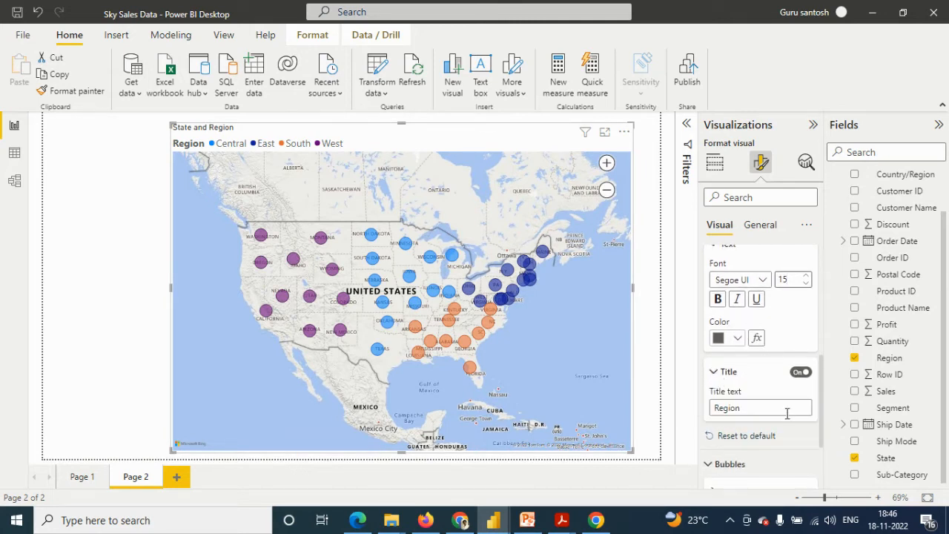
pyautogui.scroll(-1, 770, 411)
pyautogui.scroll(-1, 764, 382)
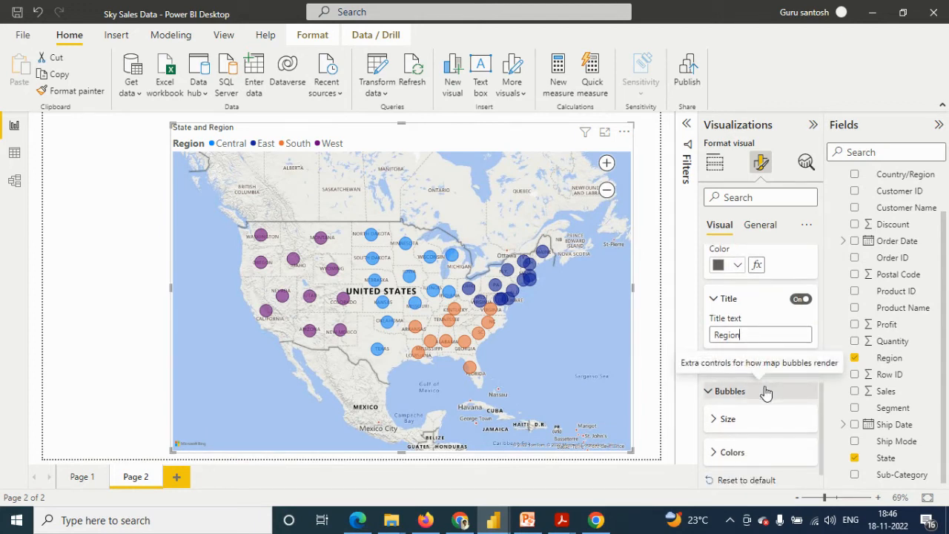
pyautogui.click(756, 331)
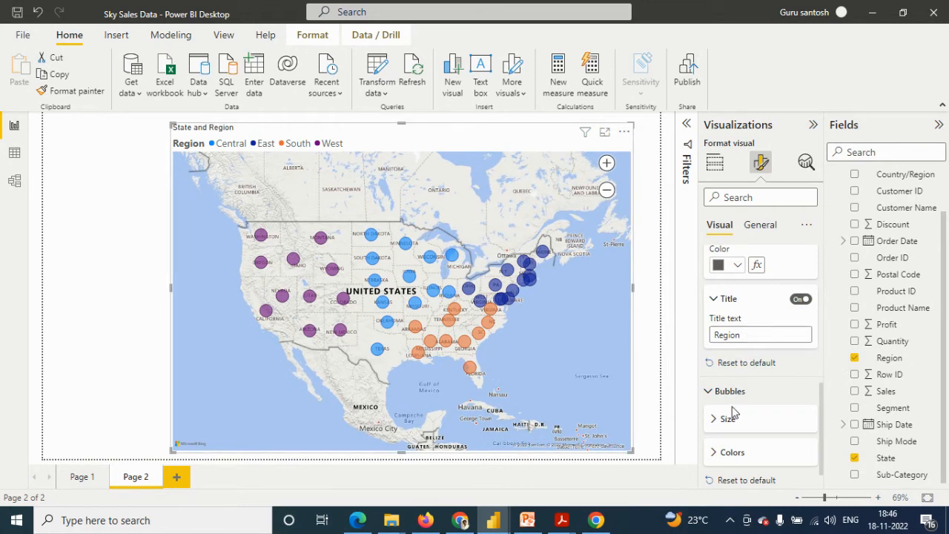
# Step: Recolor the map bubbles, using pale yellow for the South region and light red for the West region
pyautogui.scroll(-1, 723, 412)
pyautogui.click(714, 389)
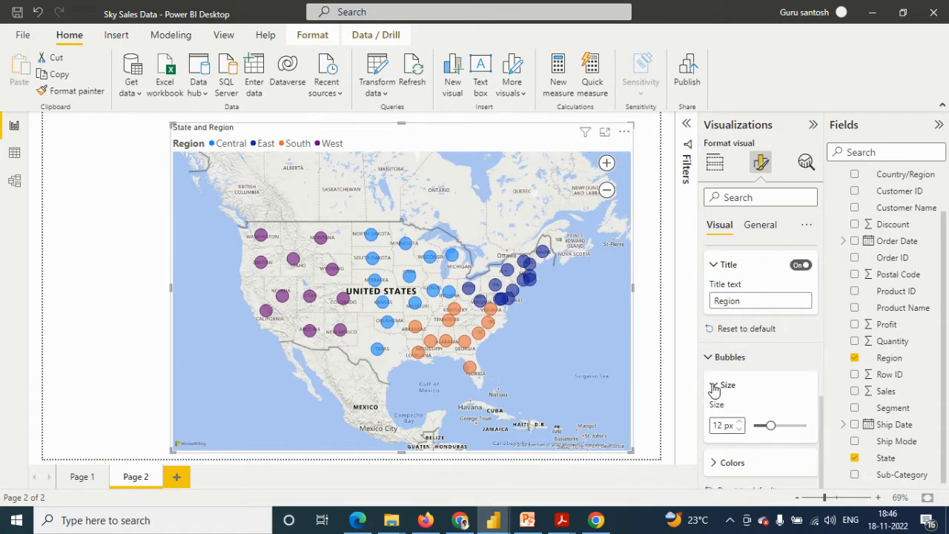
pyautogui.scroll(-1, 770, 438)
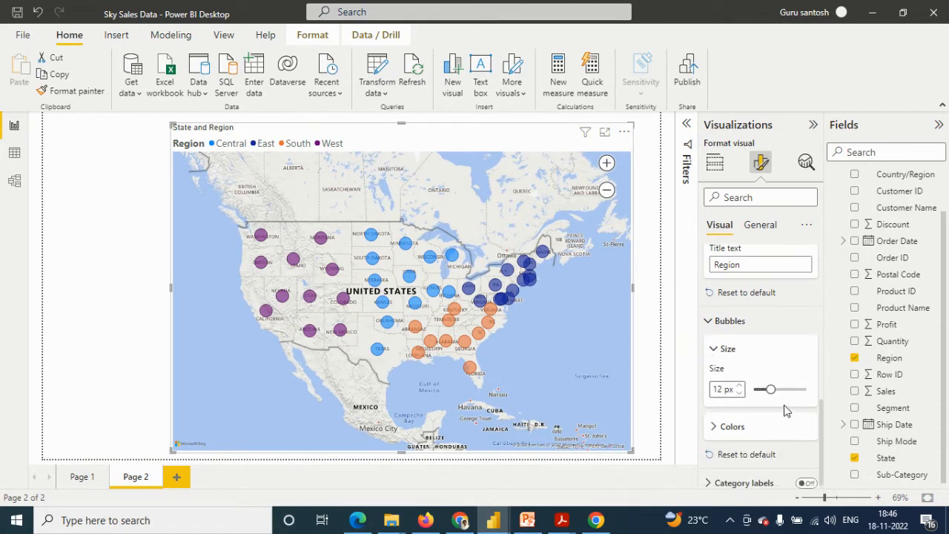
pyautogui.click(734, 427)
pyautogui.scroll(-3, 744, 435)
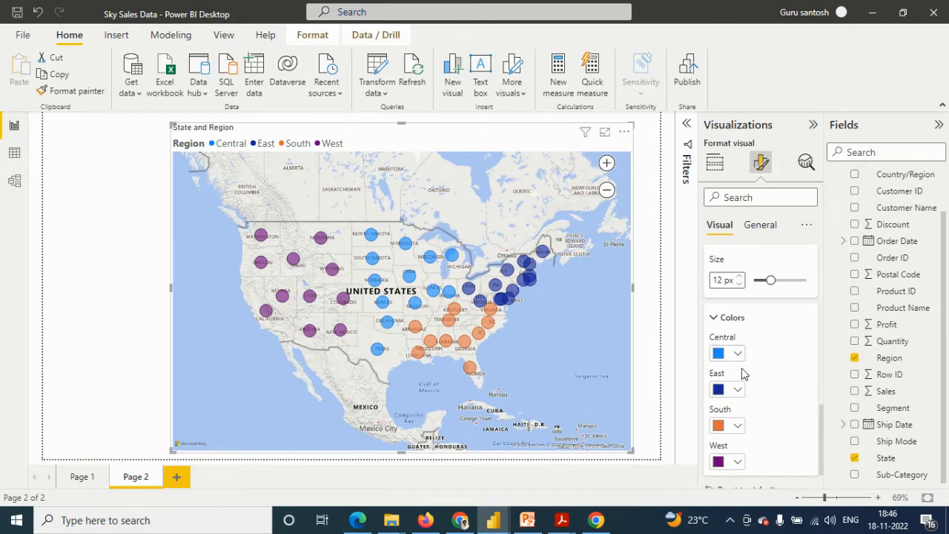
pyautogui.scroll(-1, 732, 400)
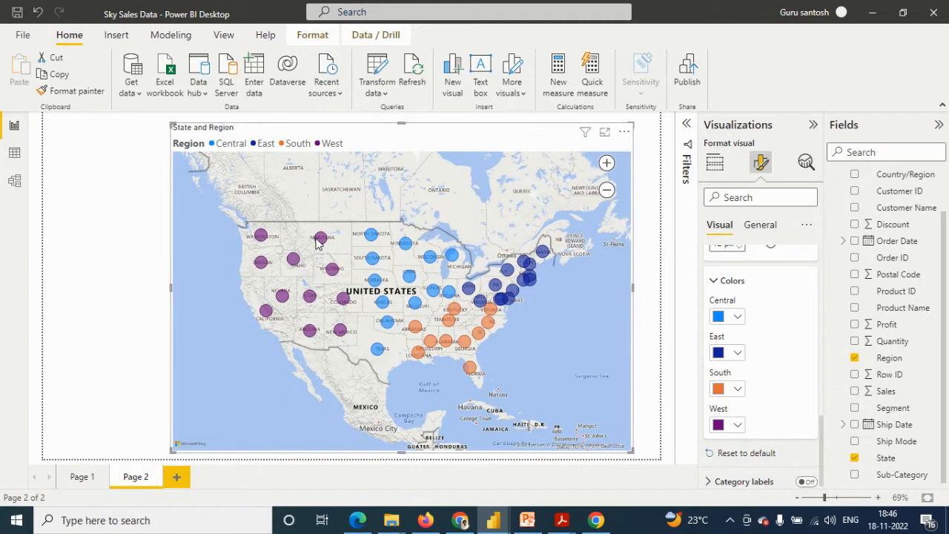
pyautogui.scroll(-1, 731, 415)
pyautogui.click(737, 382)
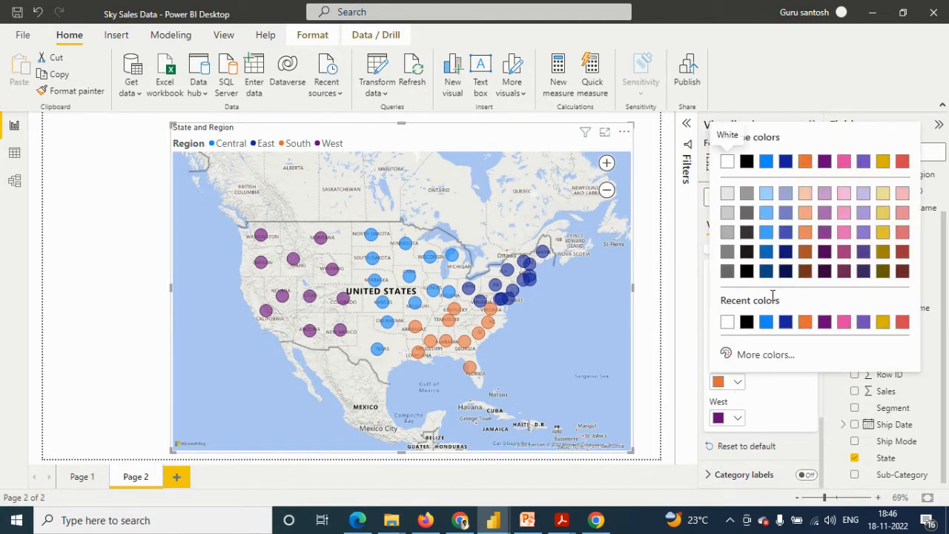
pyautogui.click(882, 194)
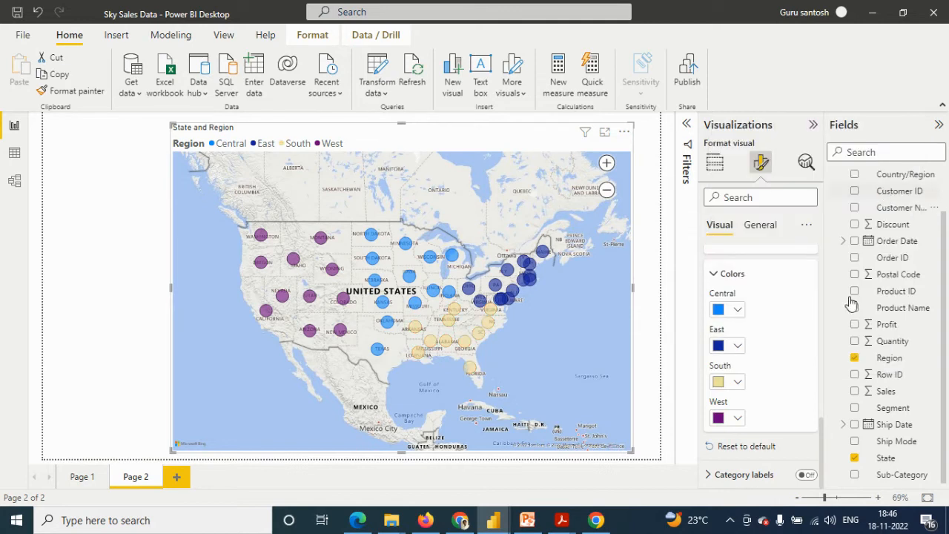
pyautogui.click(737, 418)
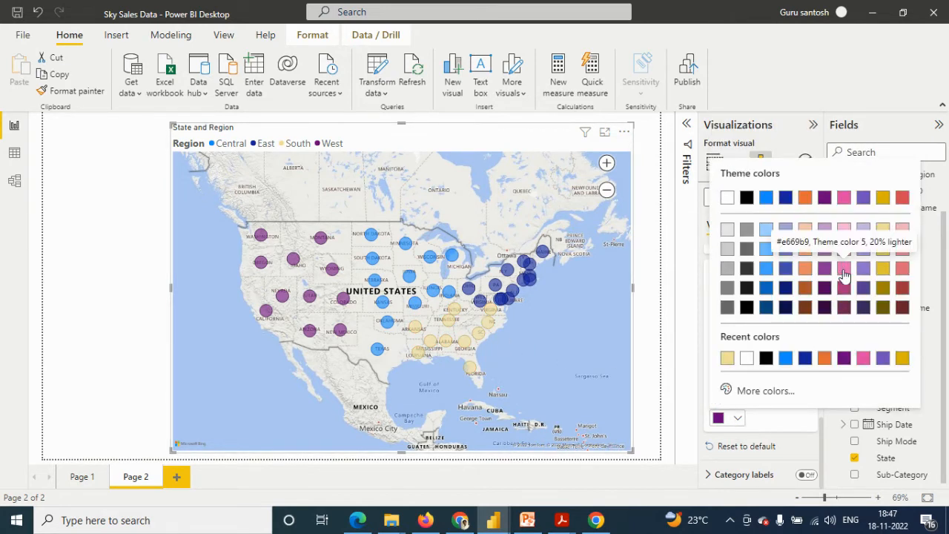
pyautogui.click(903, 269)
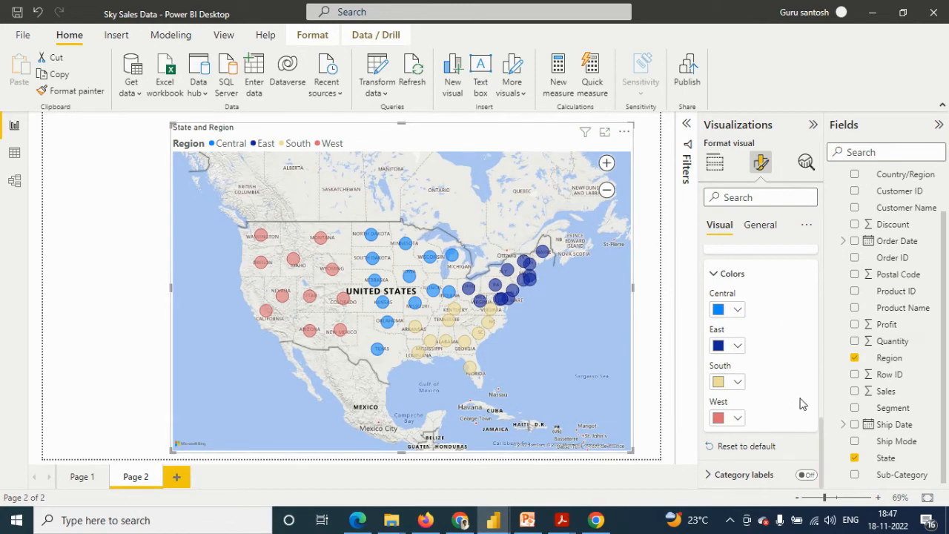
# Step: Collapse the bubble and map settings and review the legend's options, text and title settings
pyautogui.scroll(3, 771, 382)
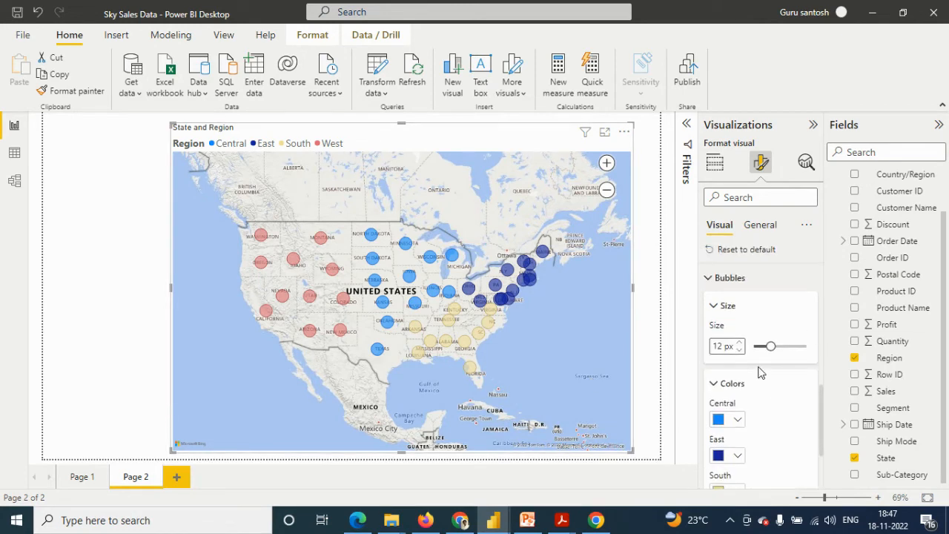
pyautogui.click(709, 277)
pyautogui.scroll(2, 720, 425)
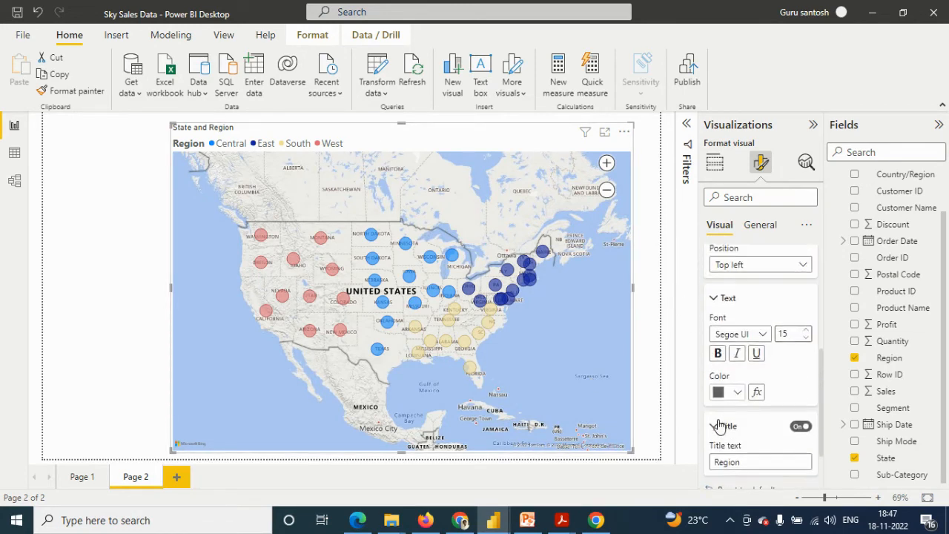
pyautogui.click(710, 260)
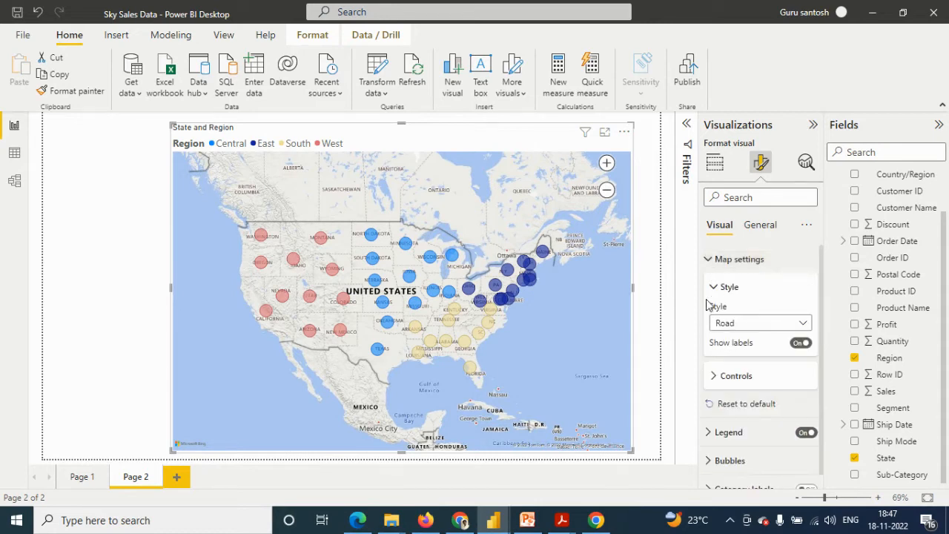
pyautogui.click(707, 259)
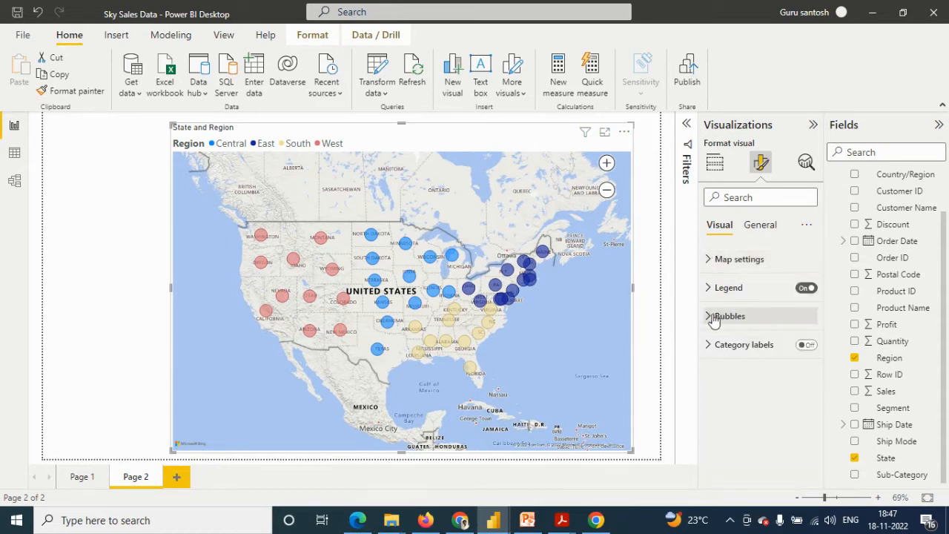
pyautogui.click(709, 287)
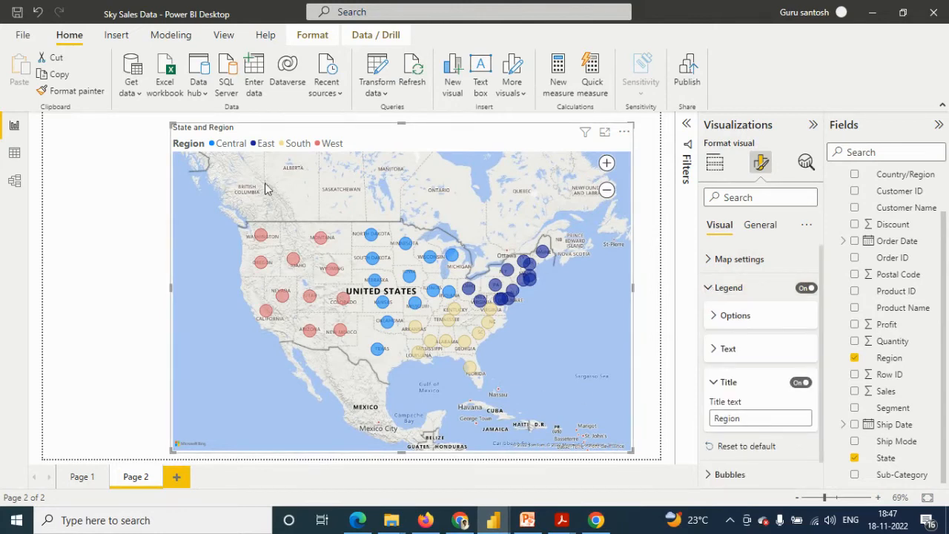
pyautogui.scroll(-1, 749, 393)
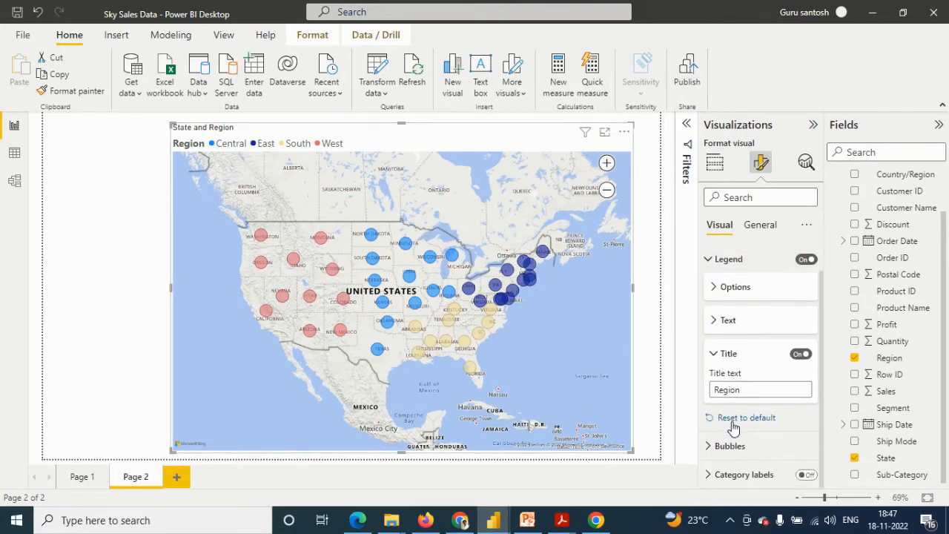
pyautogui.click(723, 259)
# Step: Turn on the map's category labels and format their text in bold at font size 9
pyautogui.click(786, 346)
pyautogui.click(805, 345)
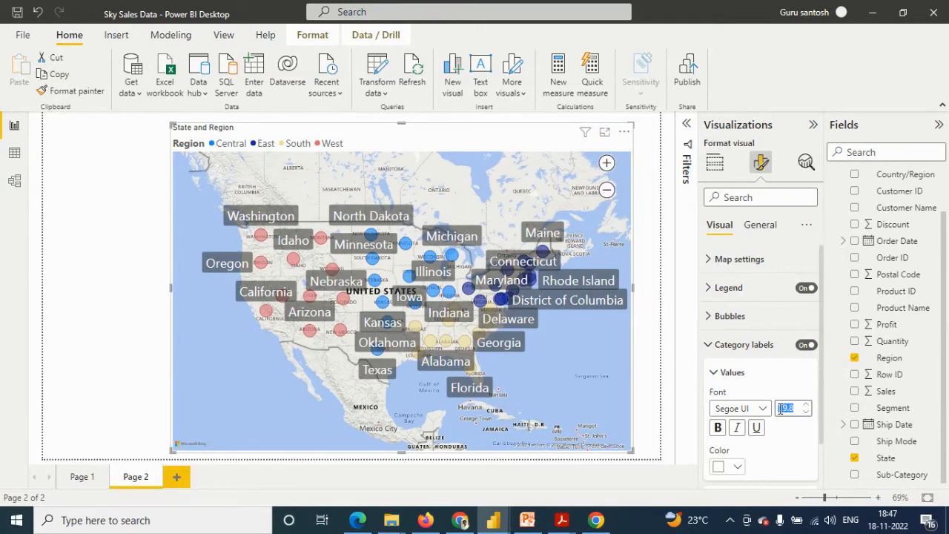
pyautogui.write('9')
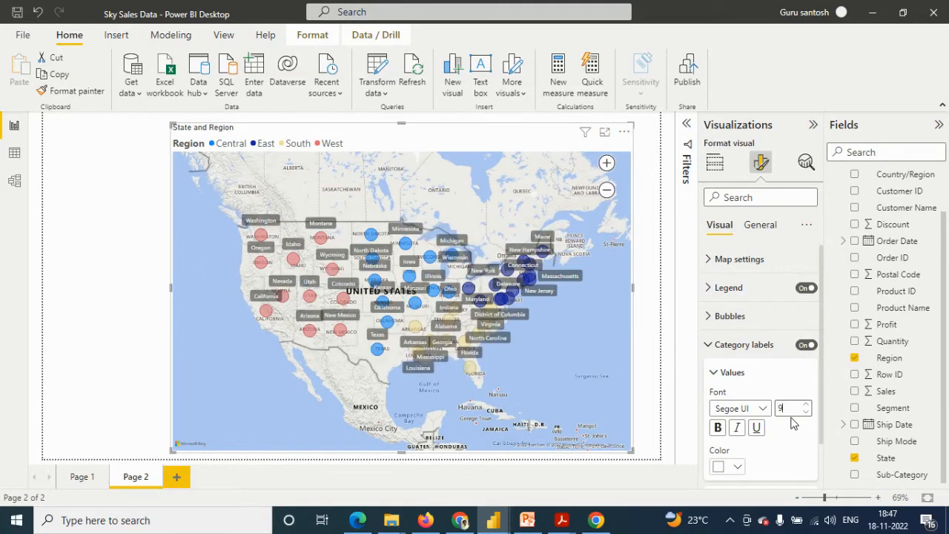
pyautogui.scroll(-1, 777, 439)
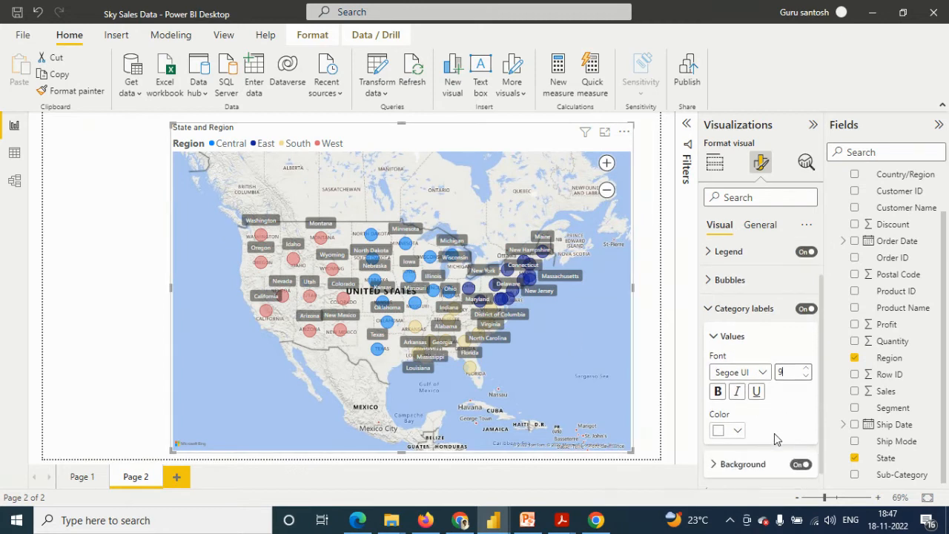
pyautogui.click(718, 392)
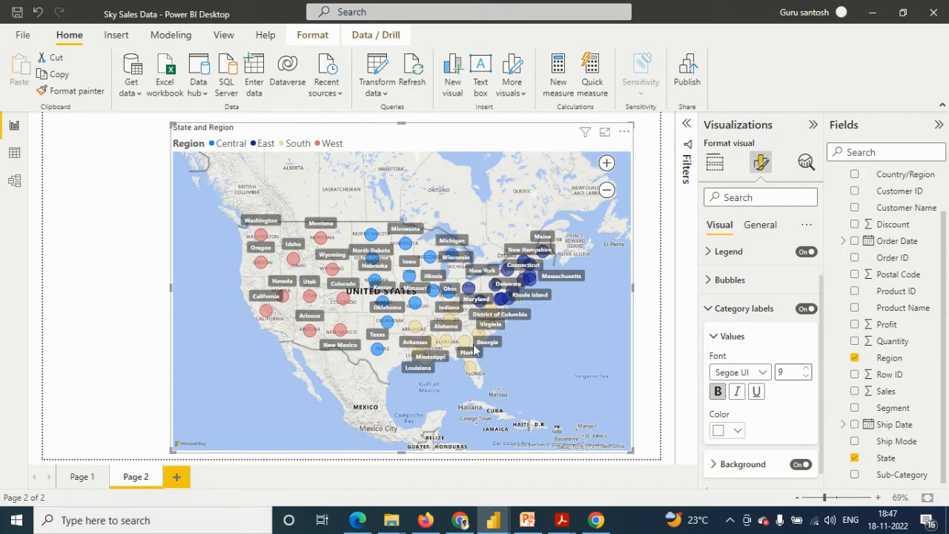
# Step: Try a light red background for the category labels, and change it to black
pyautogui.scroll(-1, 762, 409)
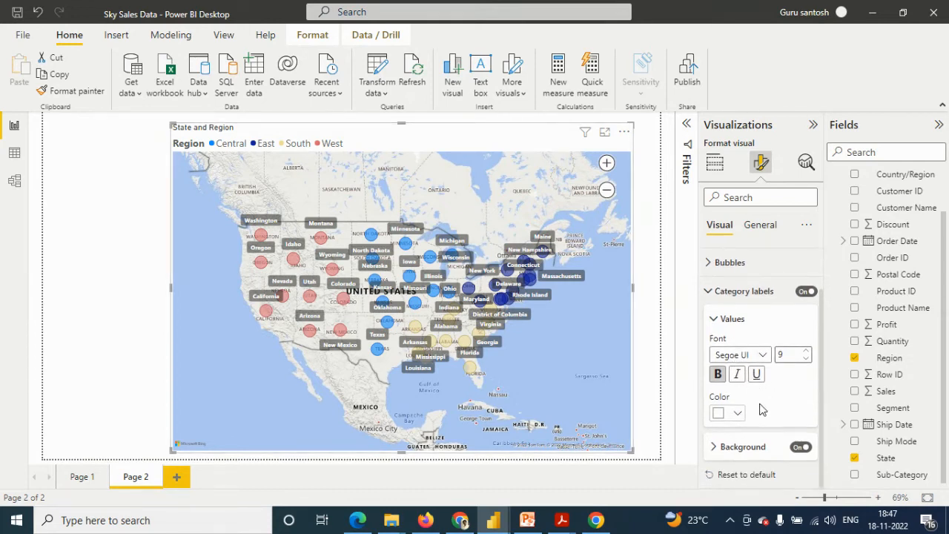
pyautogui.click(737, 447)
pyautogui.click(737, 409)
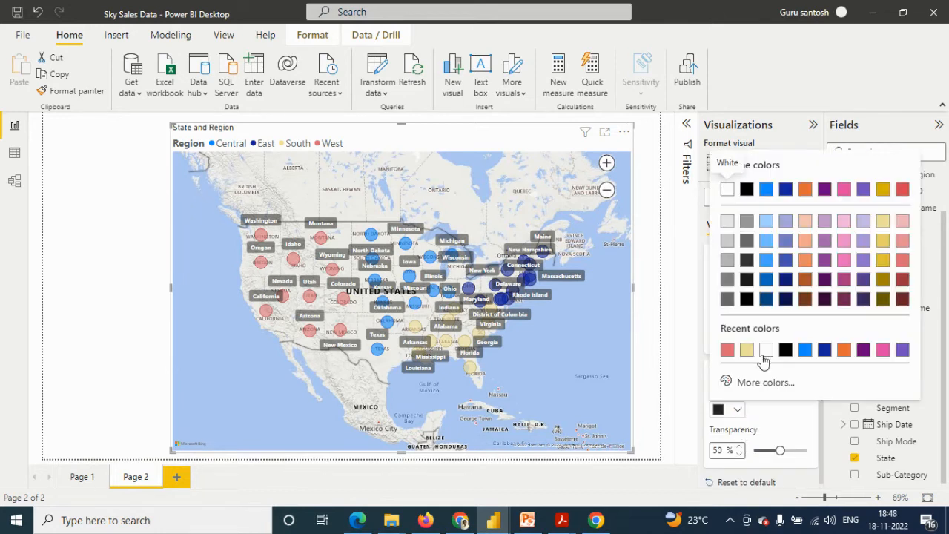
pyautogui.click(727, 350)
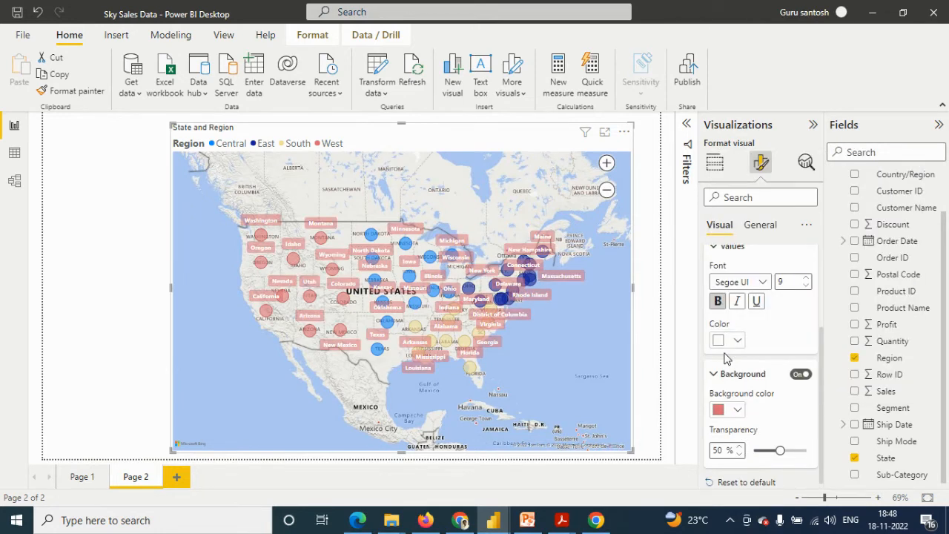
pyautogui.click(737, 409)
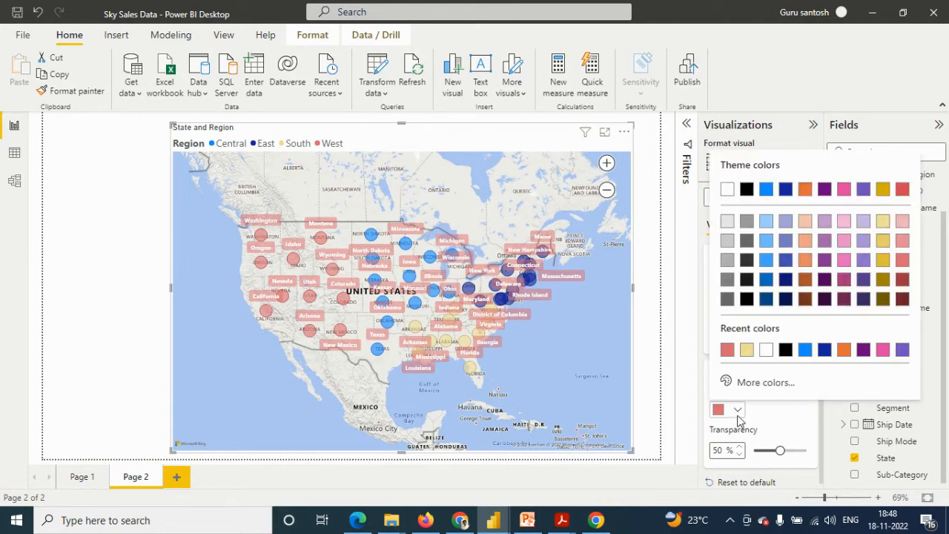
pyautogui.click(785, 350)
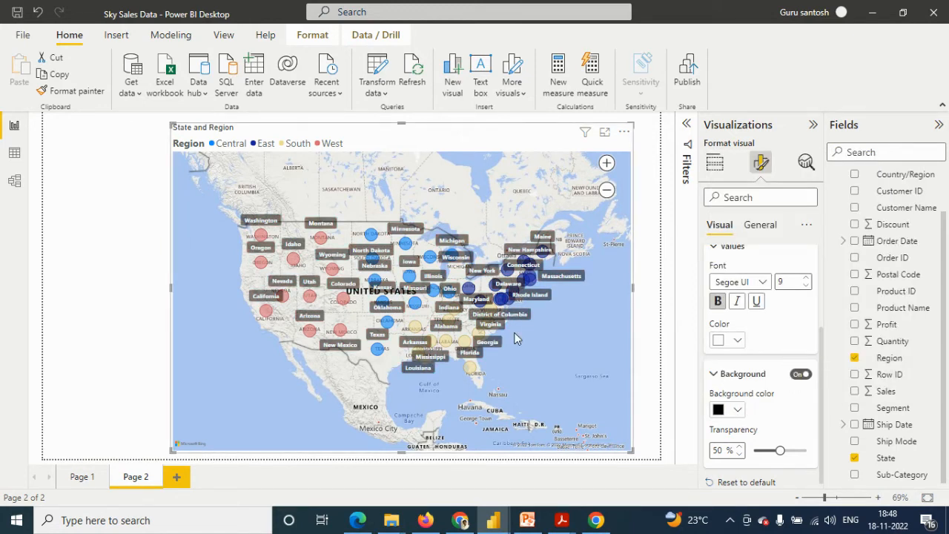
pyautogui.scroll(-1, 814, 432)
pyautogui.scroll(2, 738, 371)
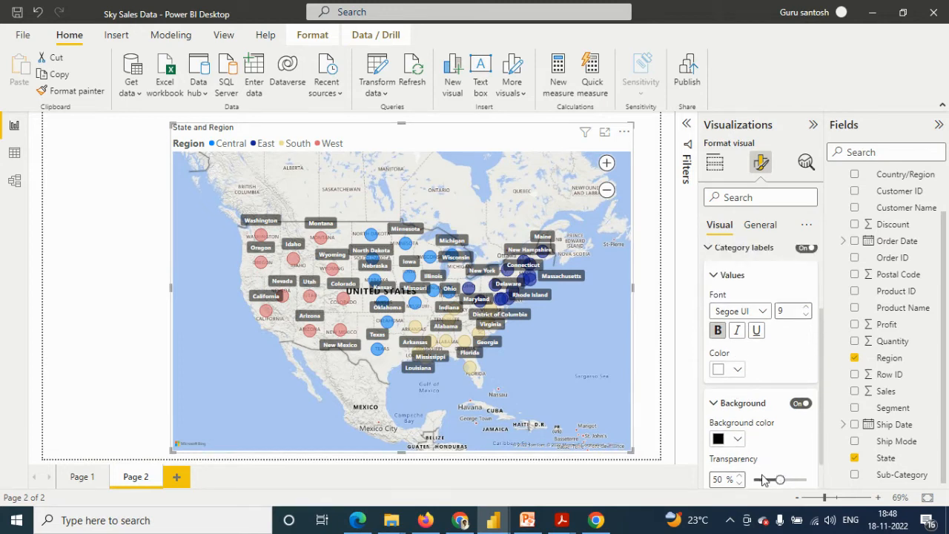
# Step: Review the category labels' text color and background settings, and collapse the category label section
pyautogui.click(738, 368)
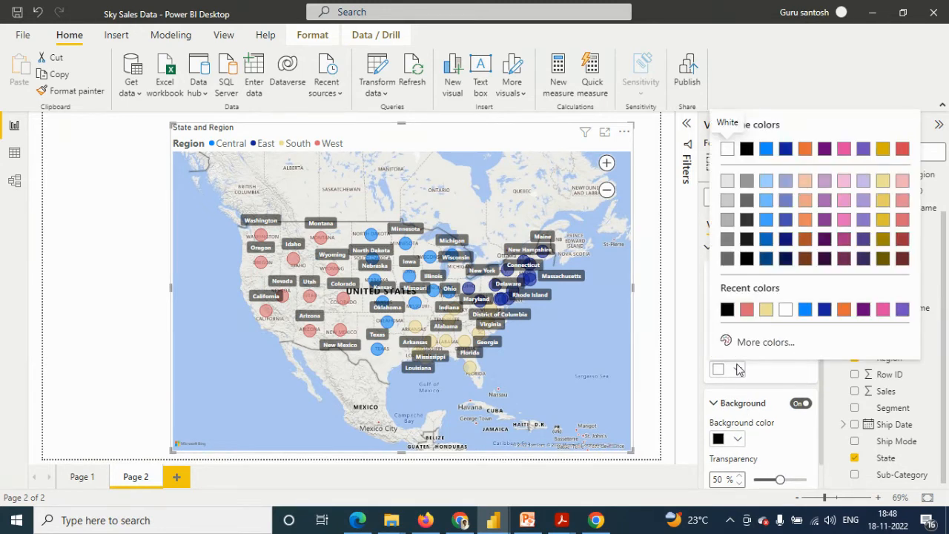
pyautogui.click(795, 385)
pyautogui.scroll(-2, 778, 416)
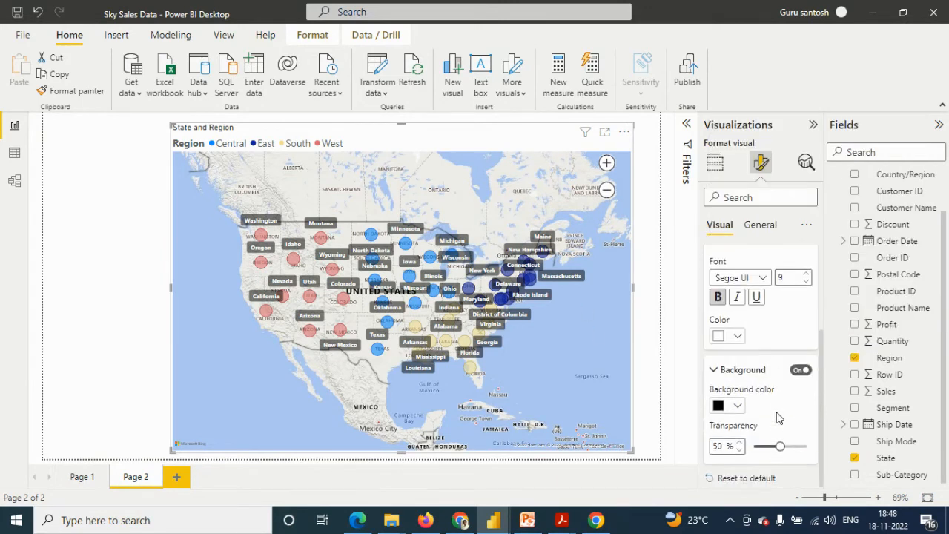
pyautogui.scroll(3, 778, 416)
pyautogui.click(712, 323)
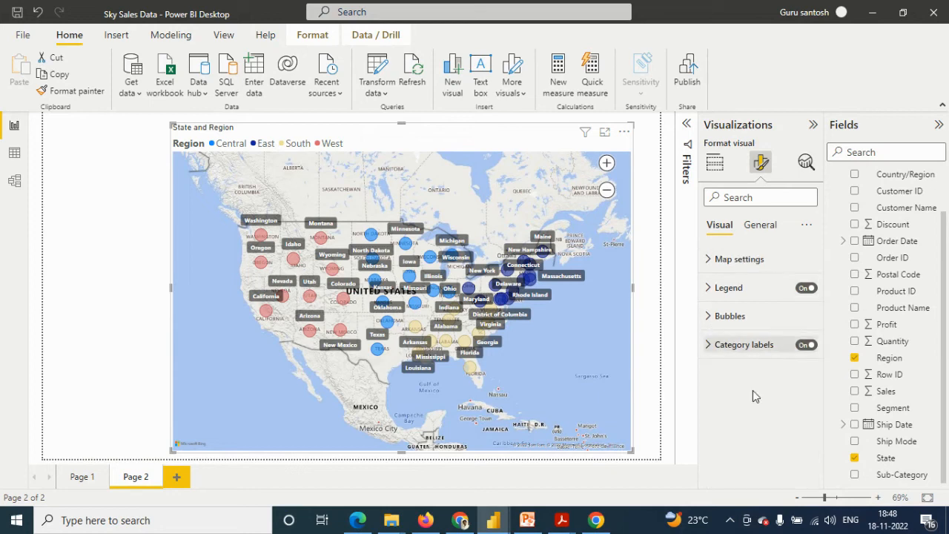
# Step: Change the map's title text to "State and Region in USA" and make it bold
pyautogui.click(761, 225)
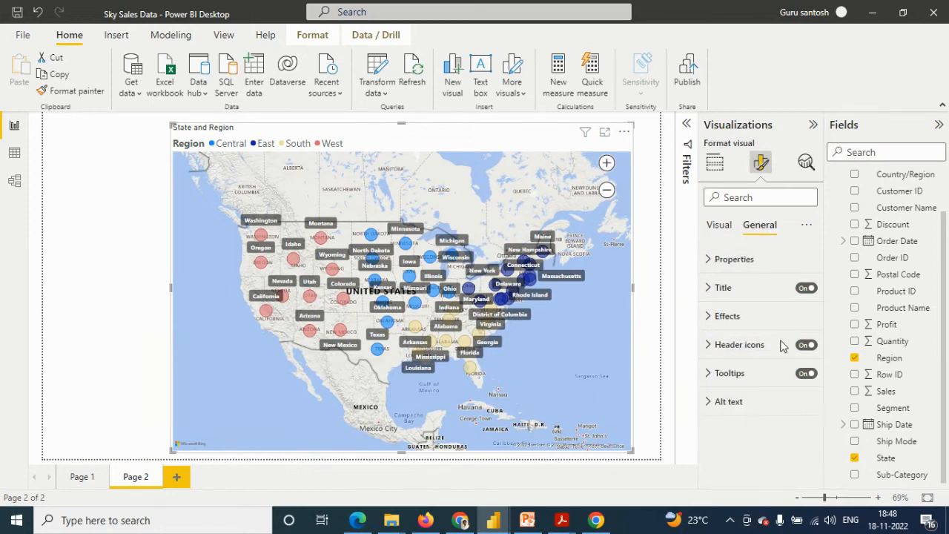
pyautogui.click(714, 289)
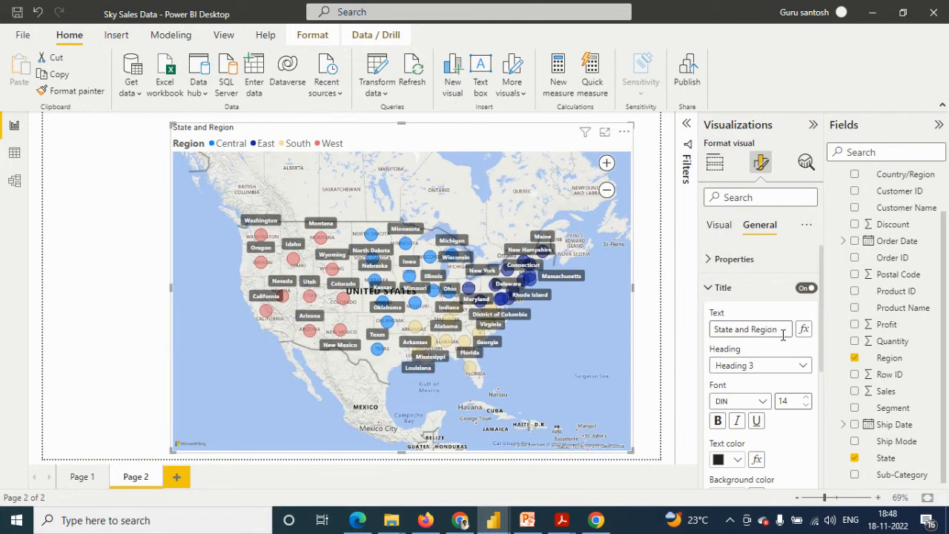
pyautogui.write('USA')
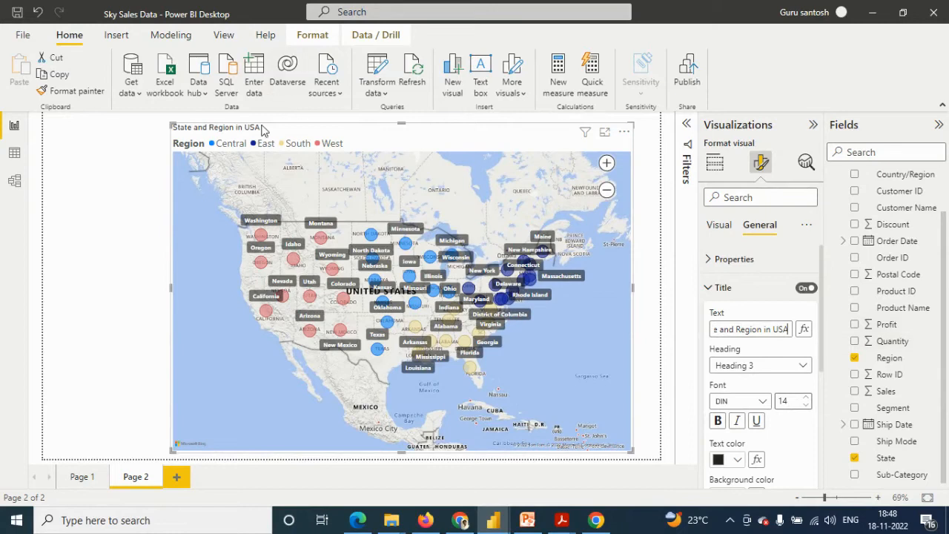
pyautogui.click(718, 421)
# Step: Set the map title's text color to white and its background color to black
pyautogui.scroll(-2, 749, 453)
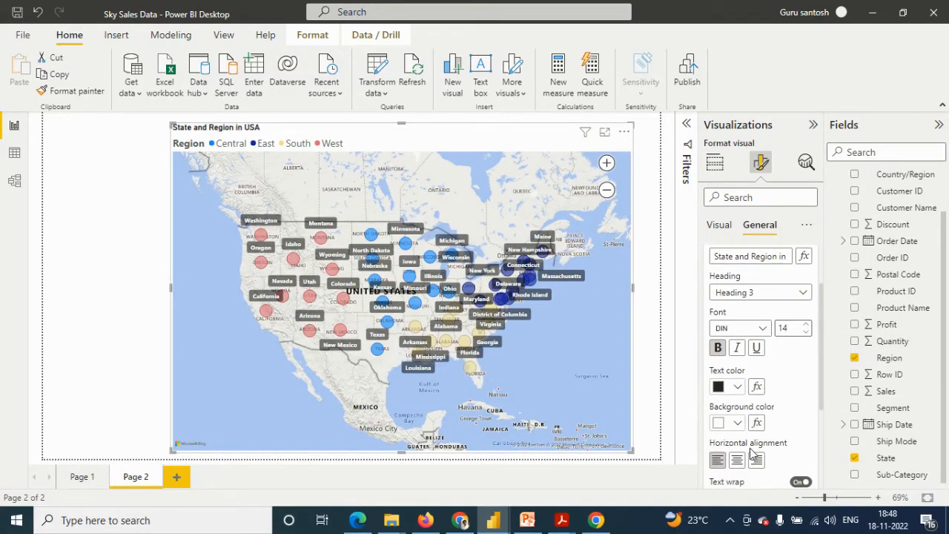
pyautogui.click(739, 386)
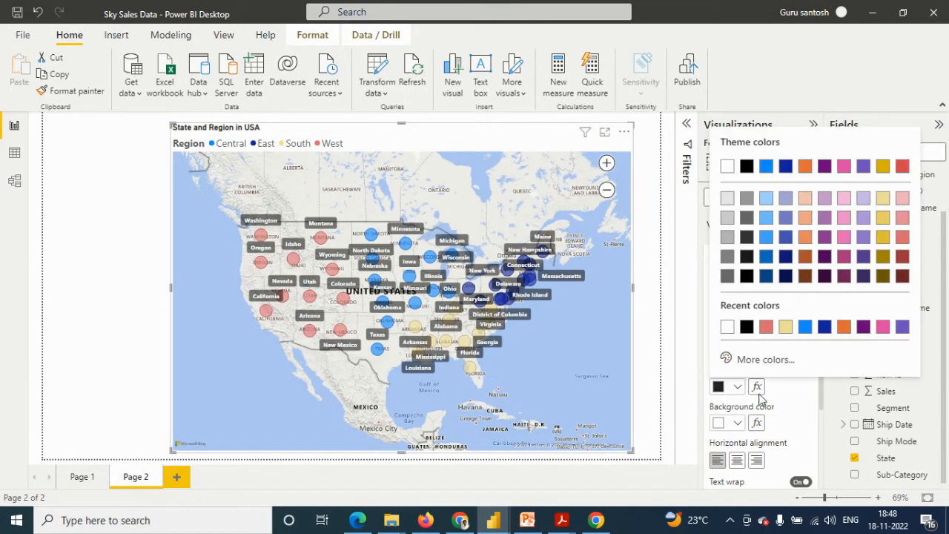
pyautogui.click(727, 327)
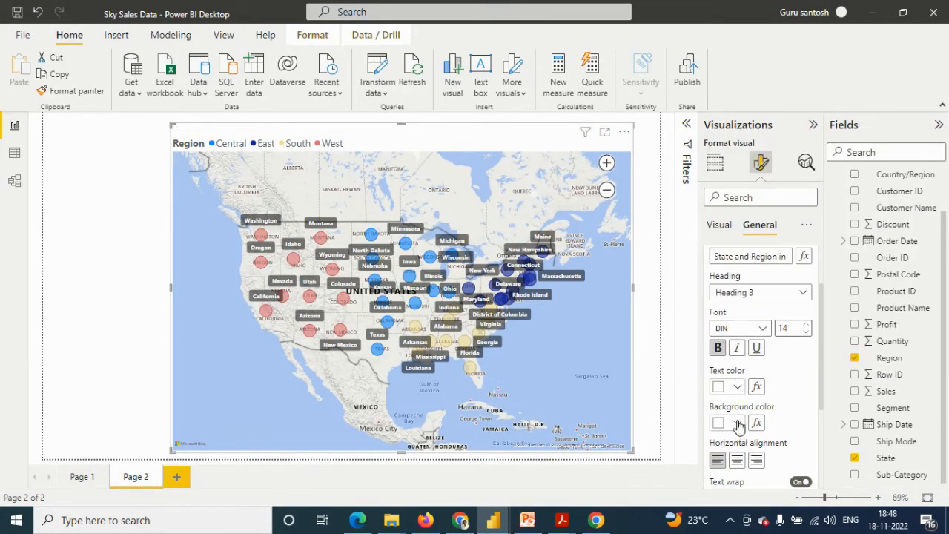
pyautogui.click(738, 423)
pyautogui.click(746, 328)
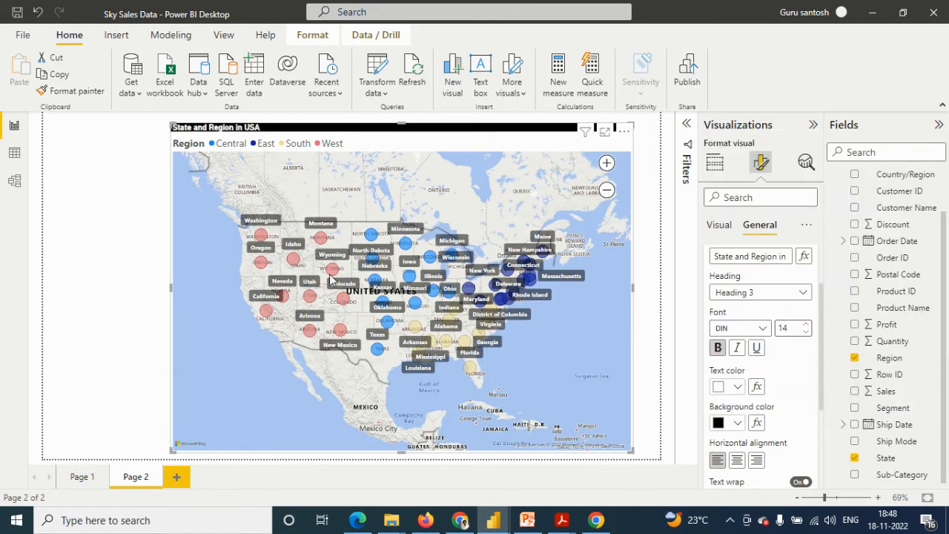
# Step: Set the background color of the whole map visual to black in its effects settings
pyautogui.scroll(-3, 771, 437)
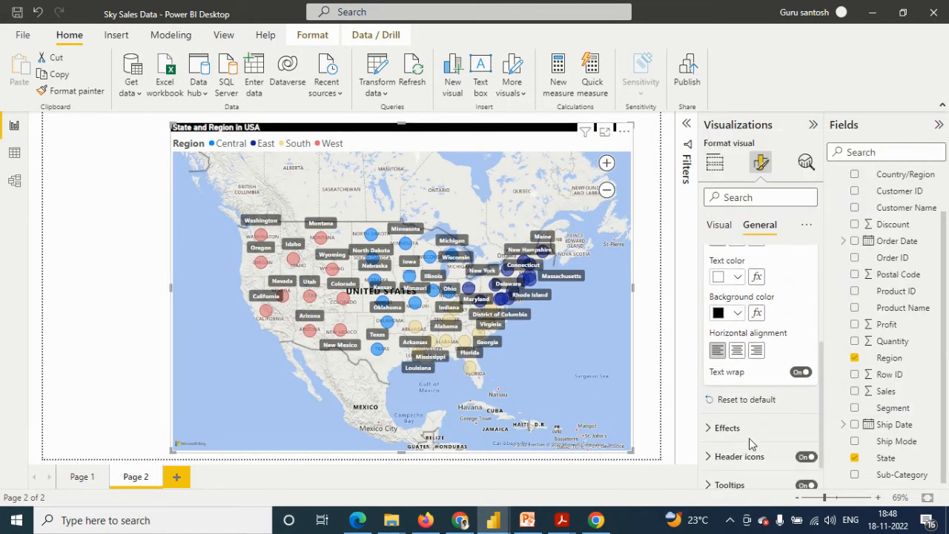
pyautogui.scroll(-1, 751, 439)
pyautogui.click(746, 390)
pyautogui.scroll(-3, 755, 404)
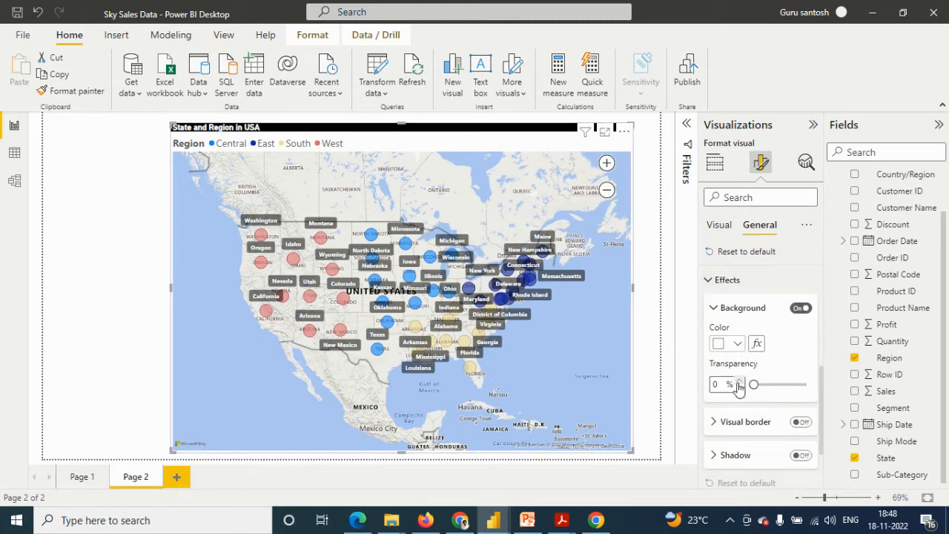
pyautogui.click(738, 344)
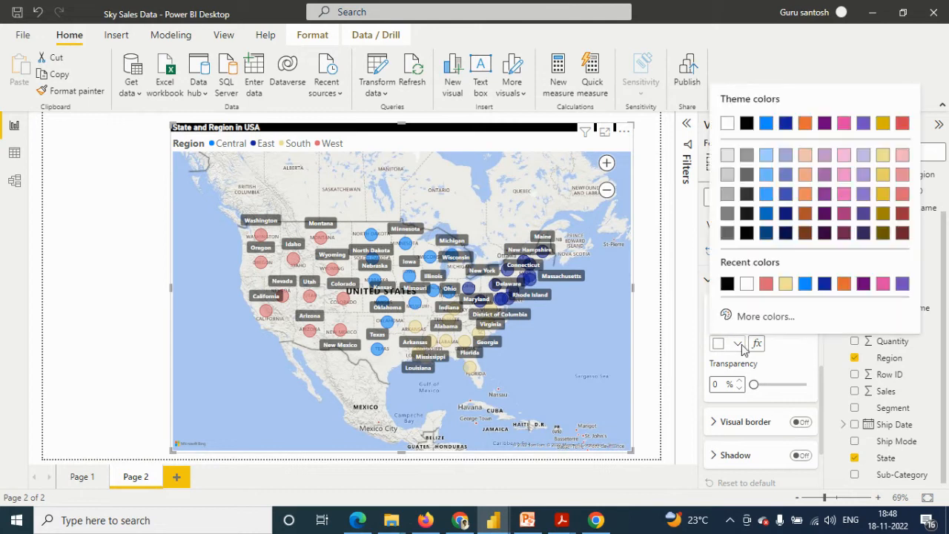
pyautogui.click(729, 288)
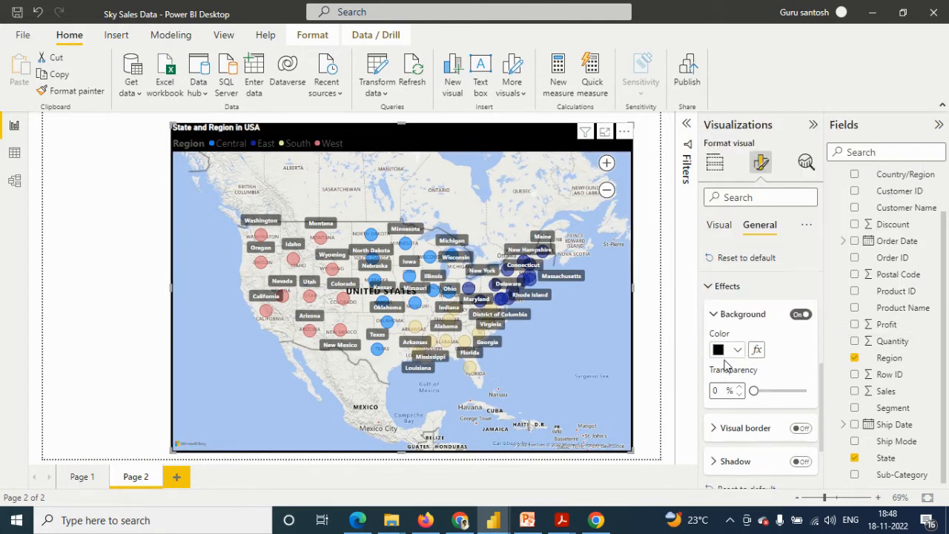
pyautogui.scroll(3, 727, 365)
pyautogui.scroll(4, 743, 325)
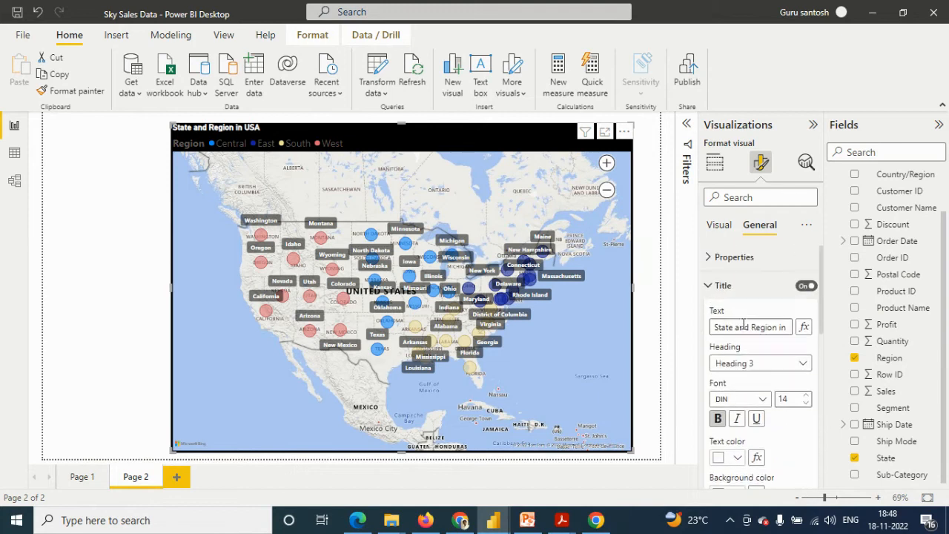
pyautogui.click(709, 287)
# Step: Set the legend's text color to white and collapse the legend settings
pyautogui.click(718, 224)
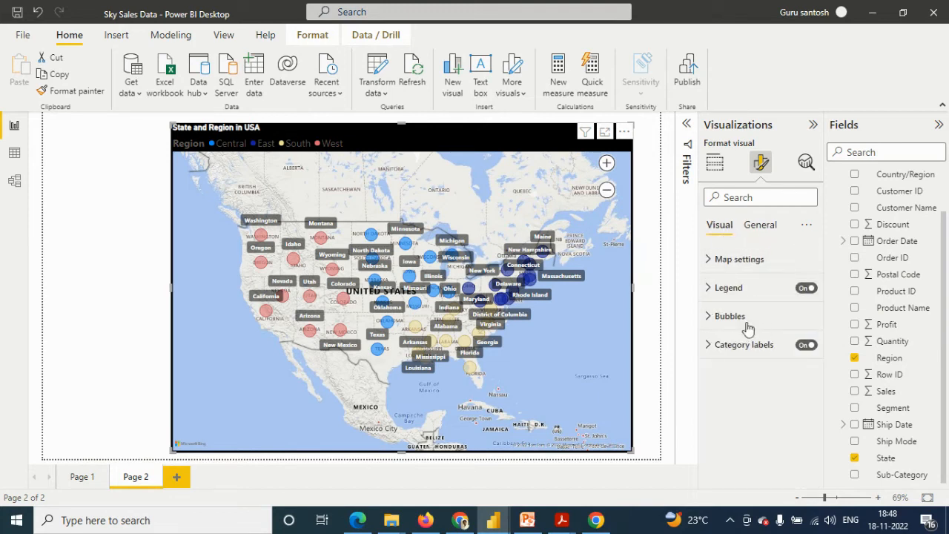
pyautogui.click(710, 287)
pyautogui.scroll(-1, 714, 318)
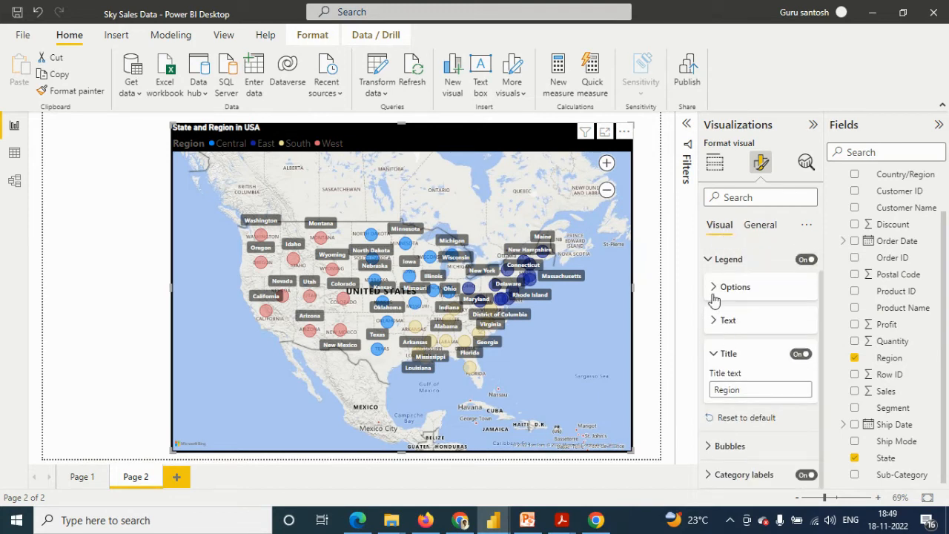
pyautogui.click(712, 293)
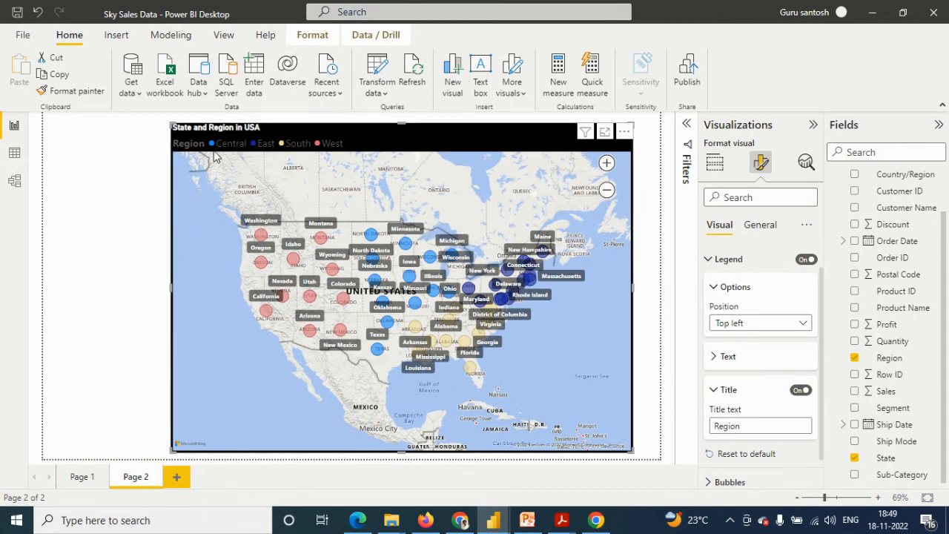
pyautogui.click(727, 356)
pyautogui.scroll(-2, 745, 382)
pyautogui.click(735, 378)
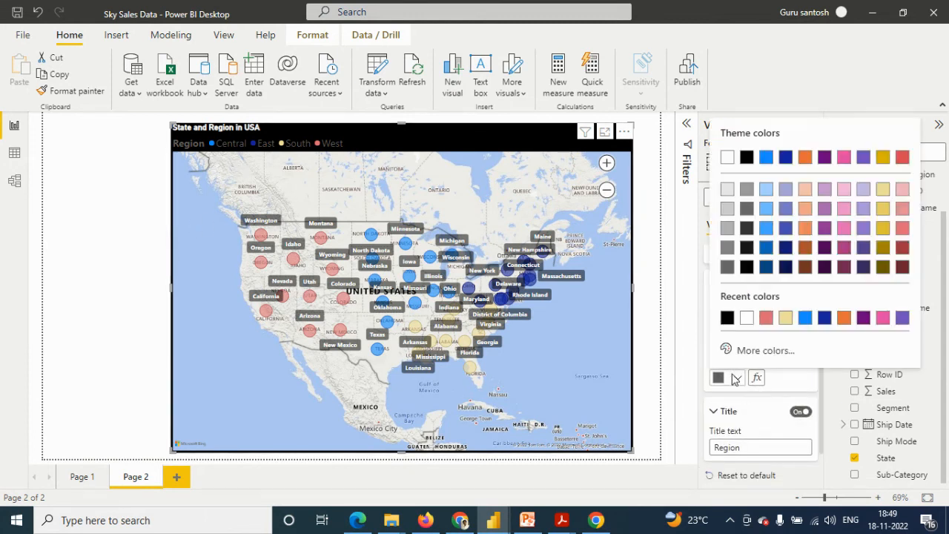
pyautogui.click(745, 320)
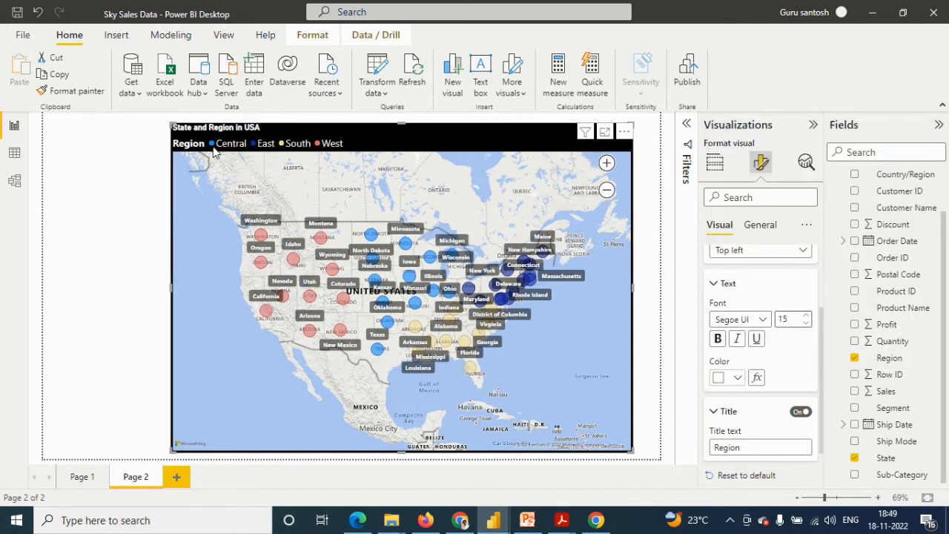
pyautogui.scroll(3, 744, 264)
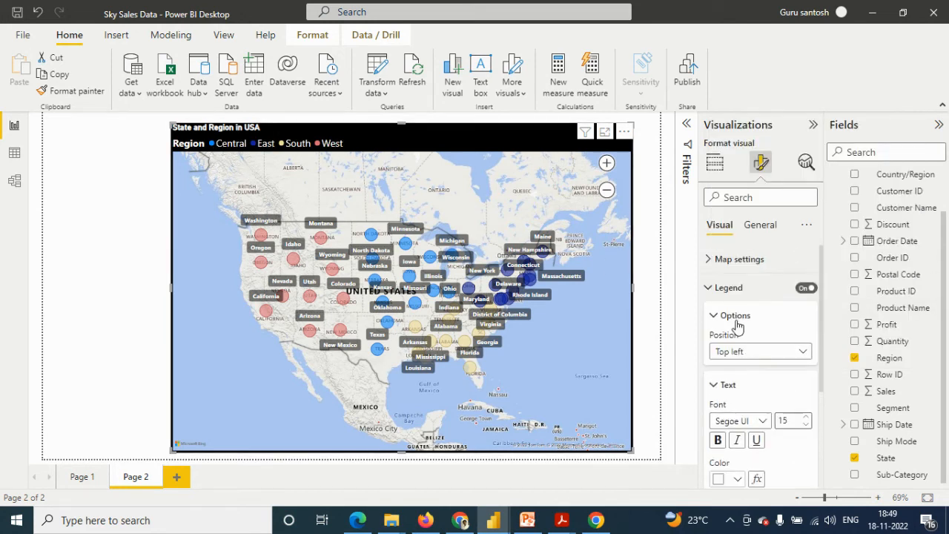
pyautogui.click(710, 287)
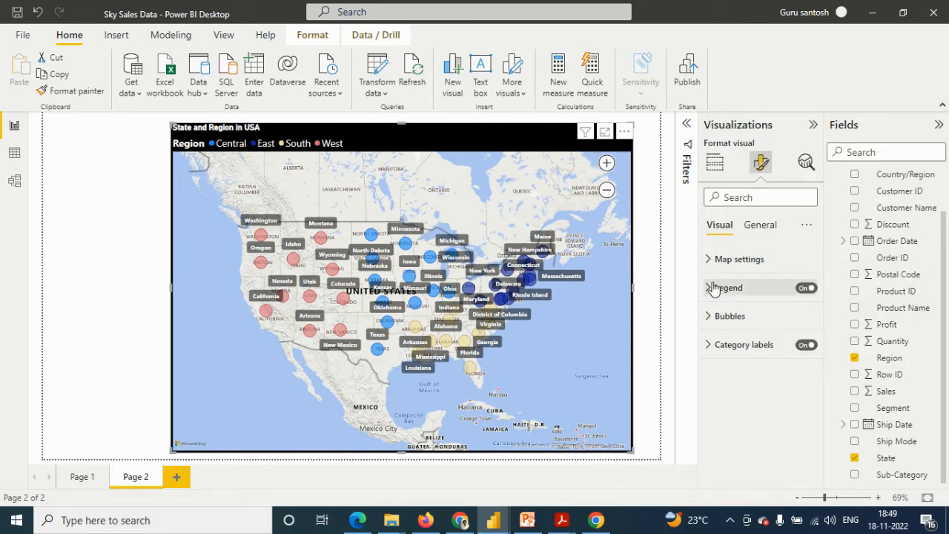
# Step: Turn on the map's visual border and round its corners to 30 px
pyautogui.click(751, 226)
pyautogui.scroll(-3, 764, 371)
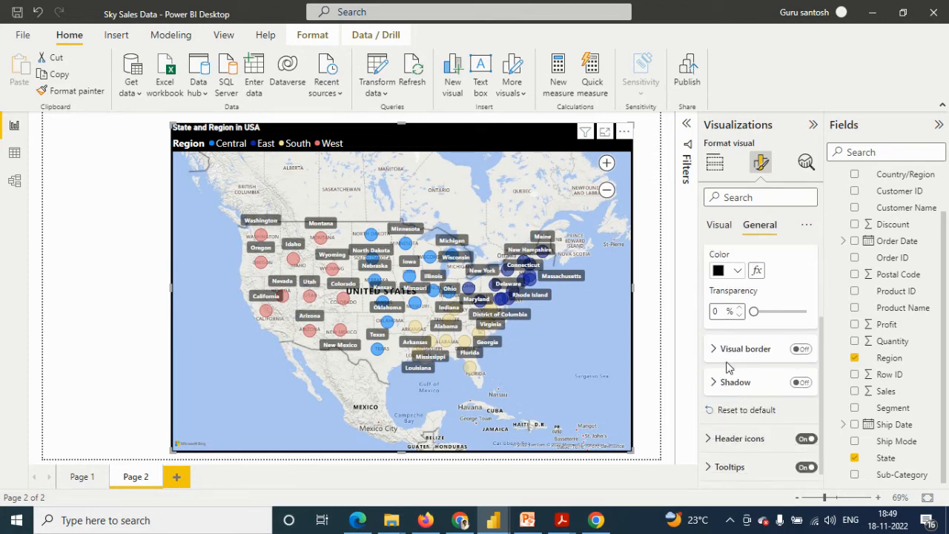
pyautogui.click(718, 355)
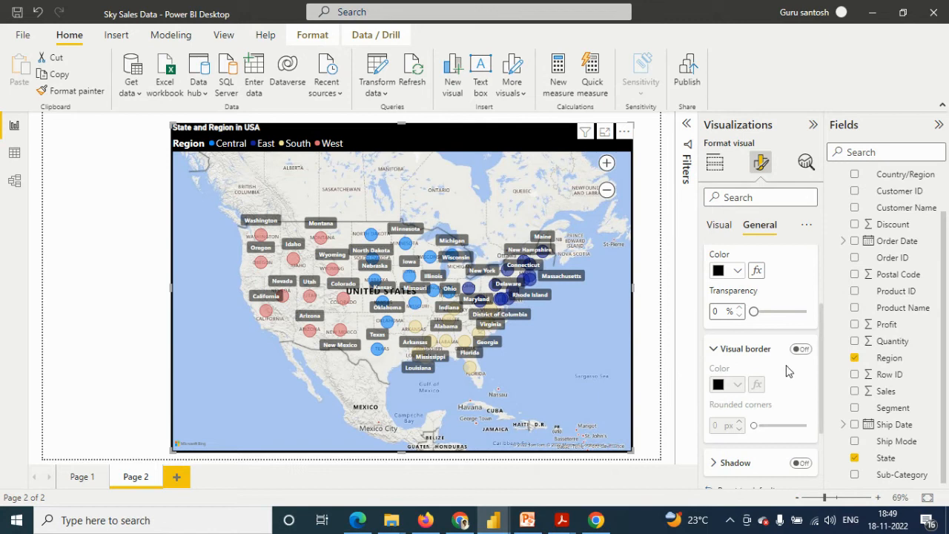
pyautogui.click(800, 349)
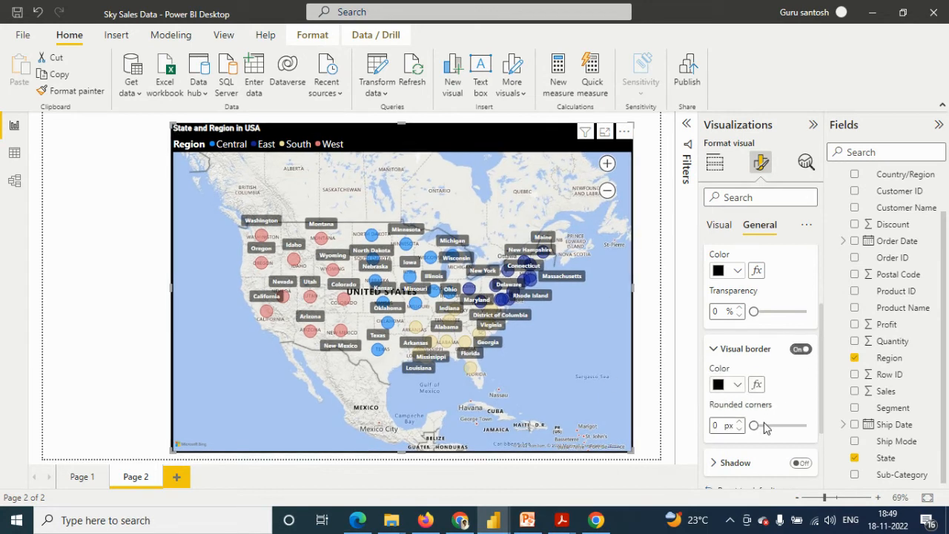
pyautogui.moveTo(760, 429); pyautogui.dragTo(806, 426)
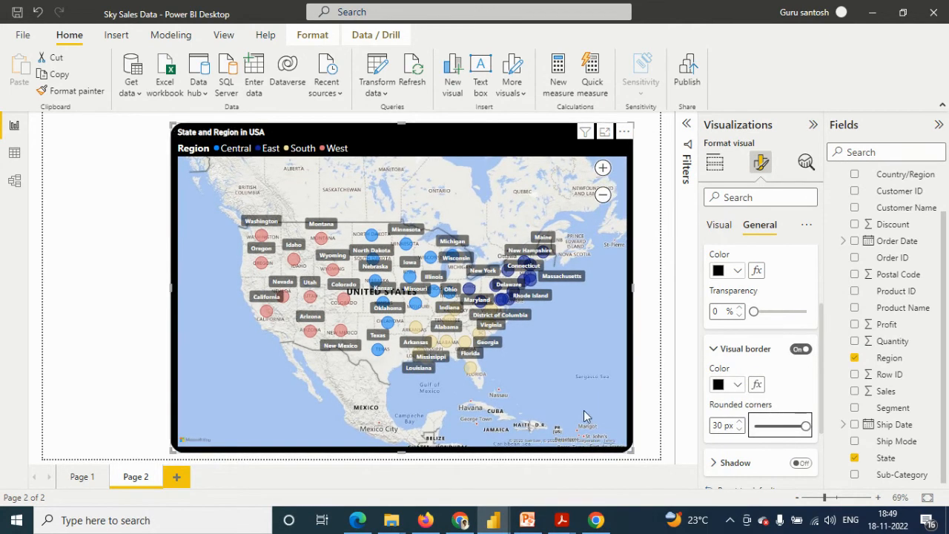
pyautogui.scroll(-2, 772, 430)
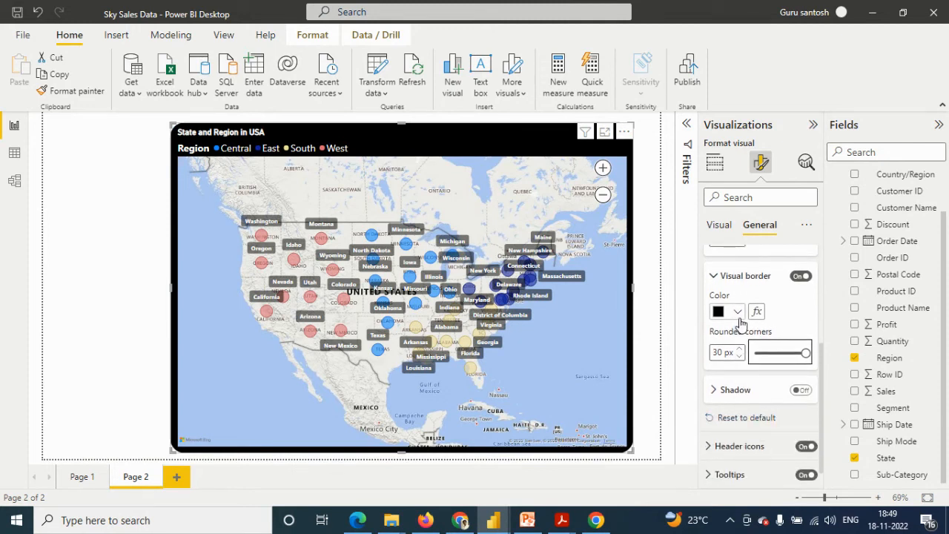
pyautogui.click(713, 277)
# Step: Center the map's title horizontally, set its font size to 19, and collapse the title and effects settings
pyautogui.scroll(3, 753, 320)
pyautogui.click(753, 289)
pyautogui.scroll(-2, 769, 373)
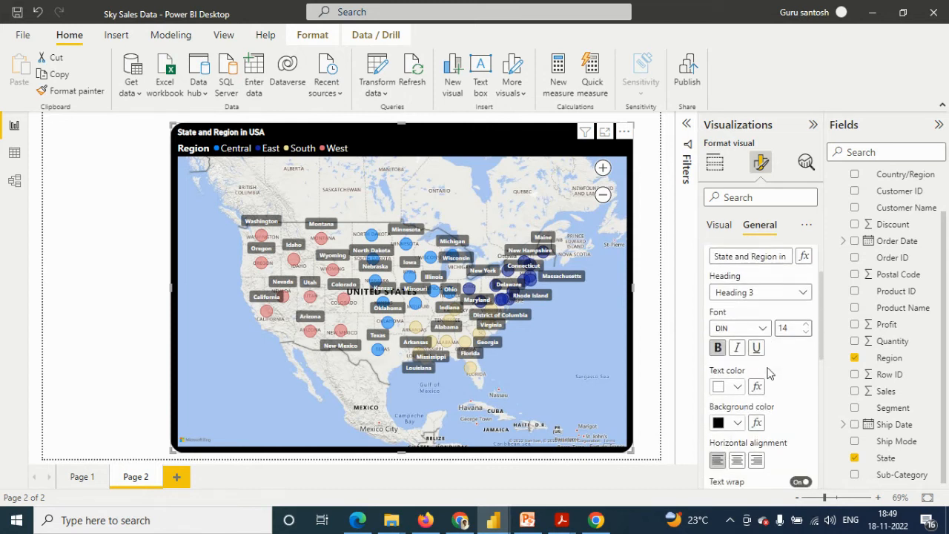
pyautogui.click(737, 459)
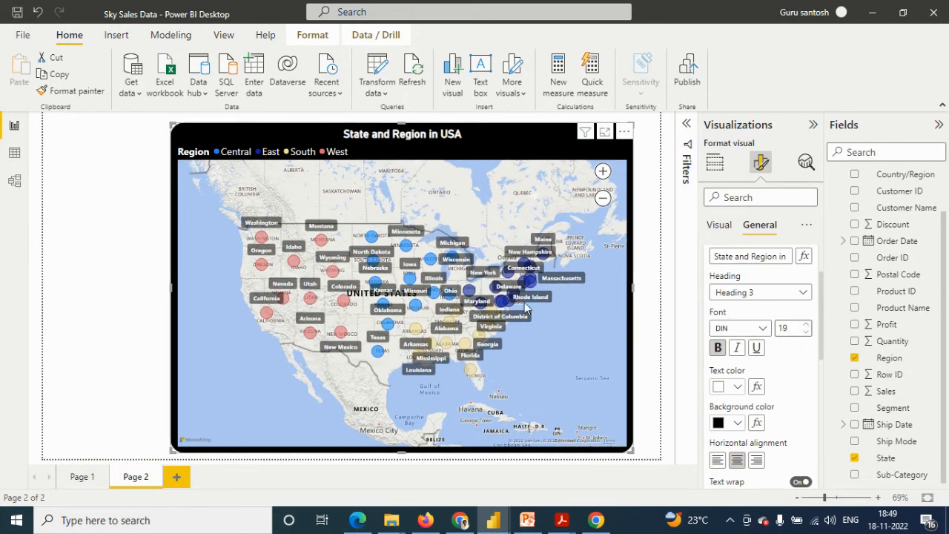
pyautogui.scroll(1, 719, 330)
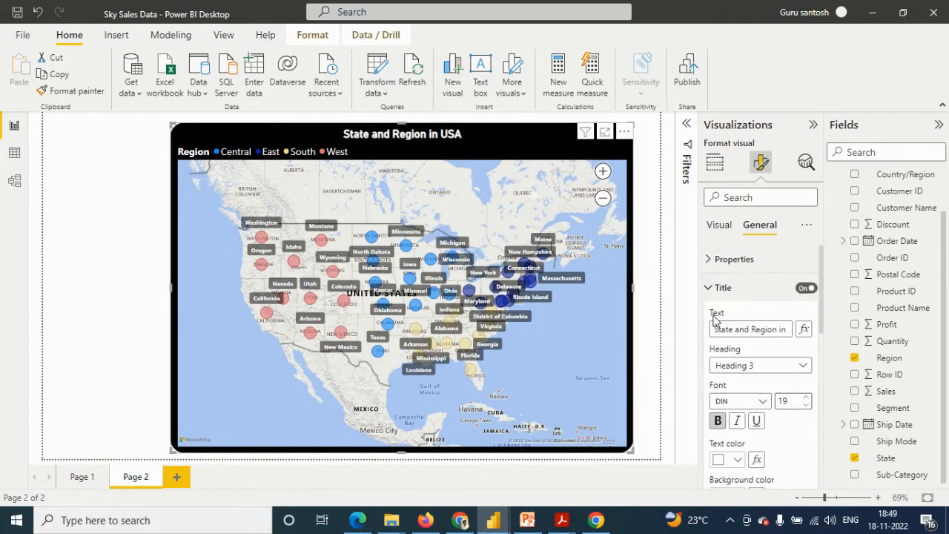
pyautogui.click(708, 296)
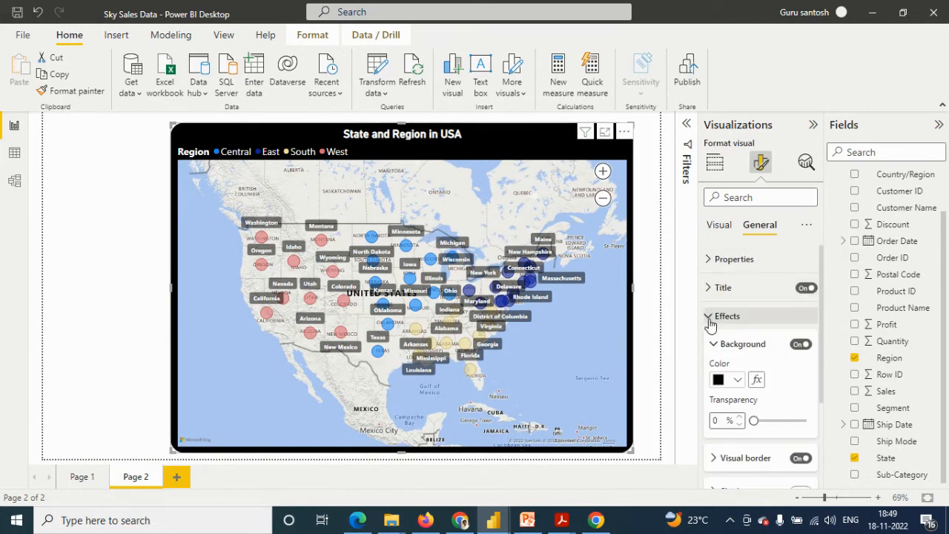
pyautogui.click(710, 318)
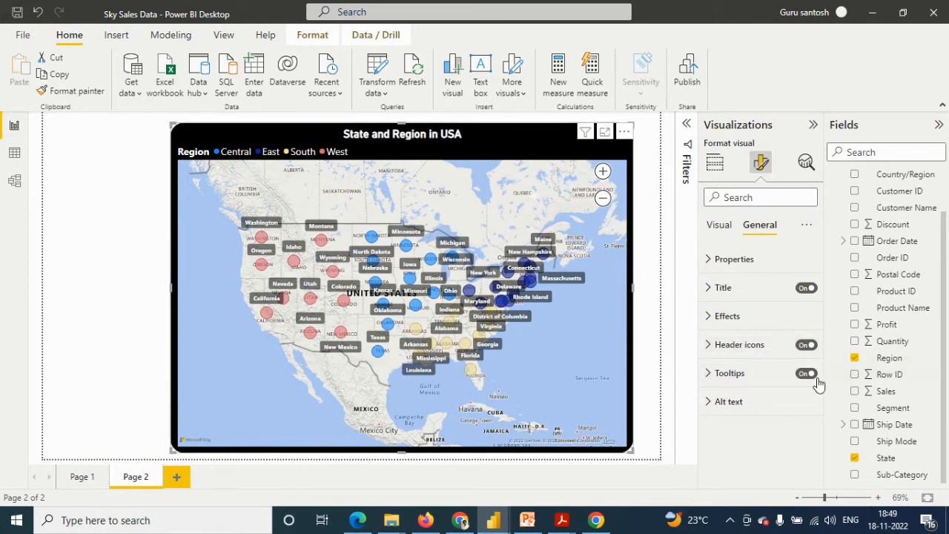
# Step: Set the map tooltip's label color to black and its value color to white, and check the result on the Missouri bubble
pyautogui.moveTo(376, 284)
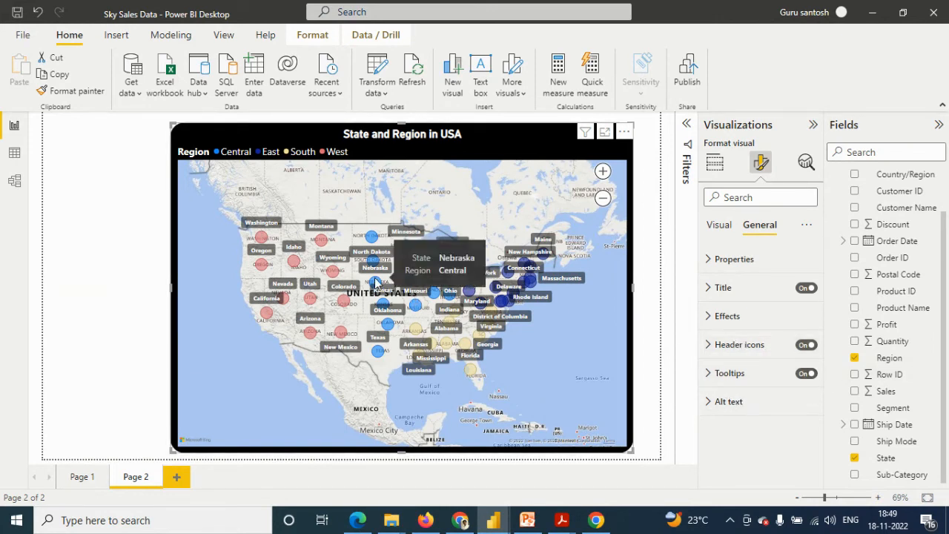
pyautogui.click(711, 374)
pyautogui.scroll(-1, 794, 434)
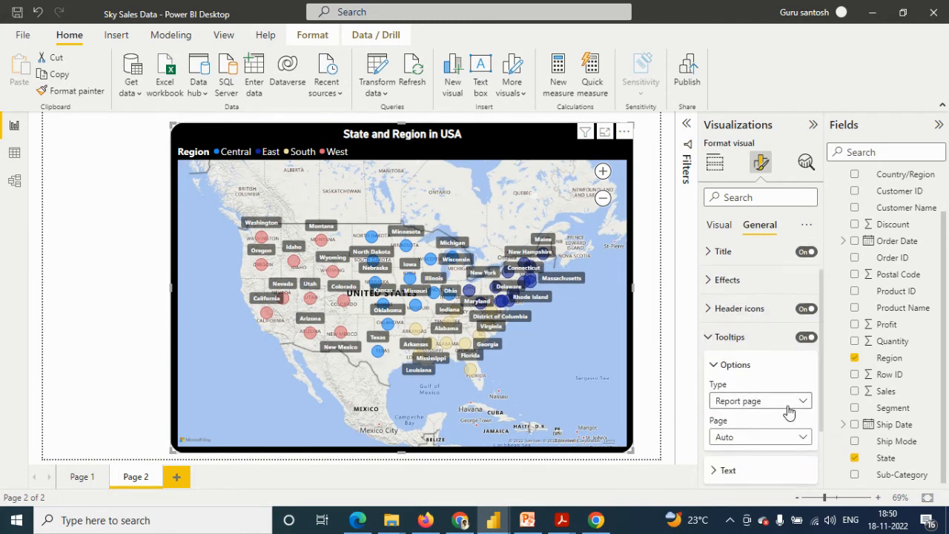
pyautogui.scroll(-2, 775, 438)
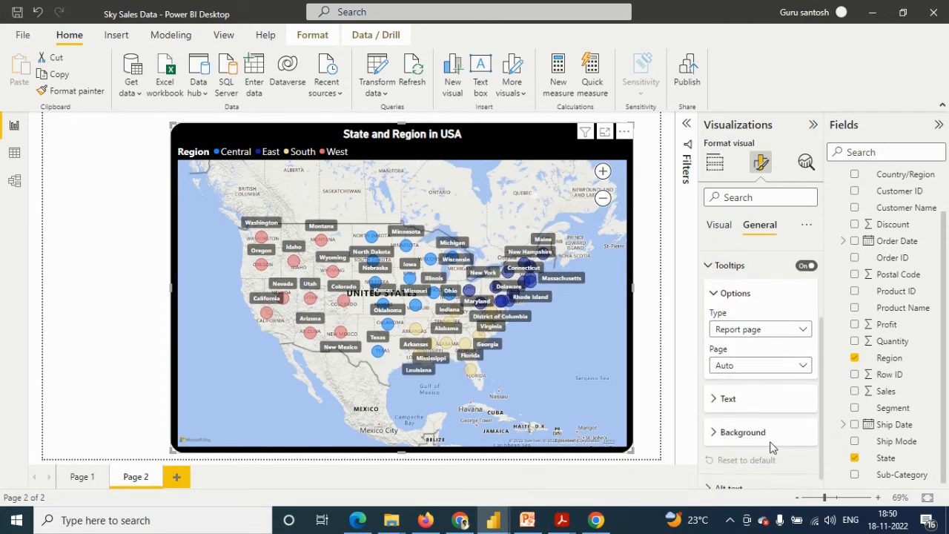
pyautogui.click(715, 397)
pyautogui.scroll(-2, 771, 421)
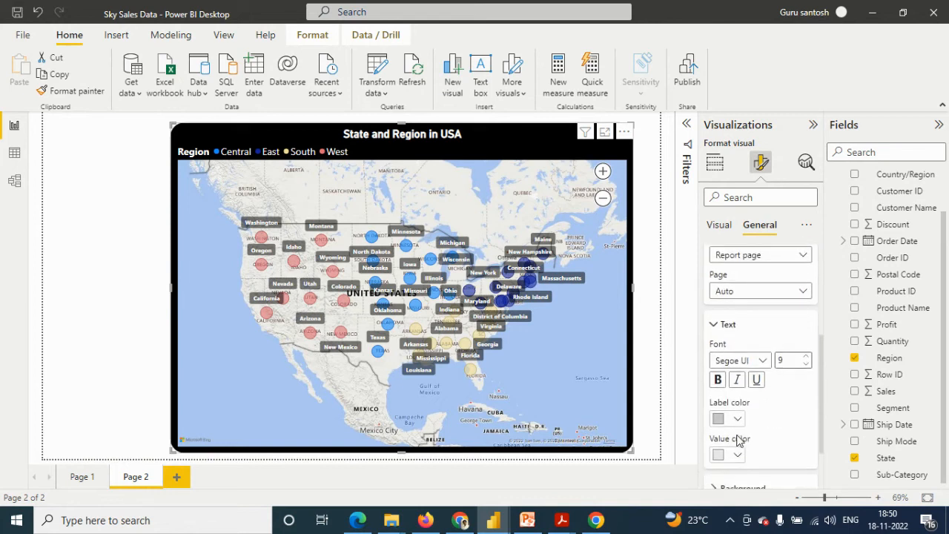
pyautogui.moveTo(375, 288)
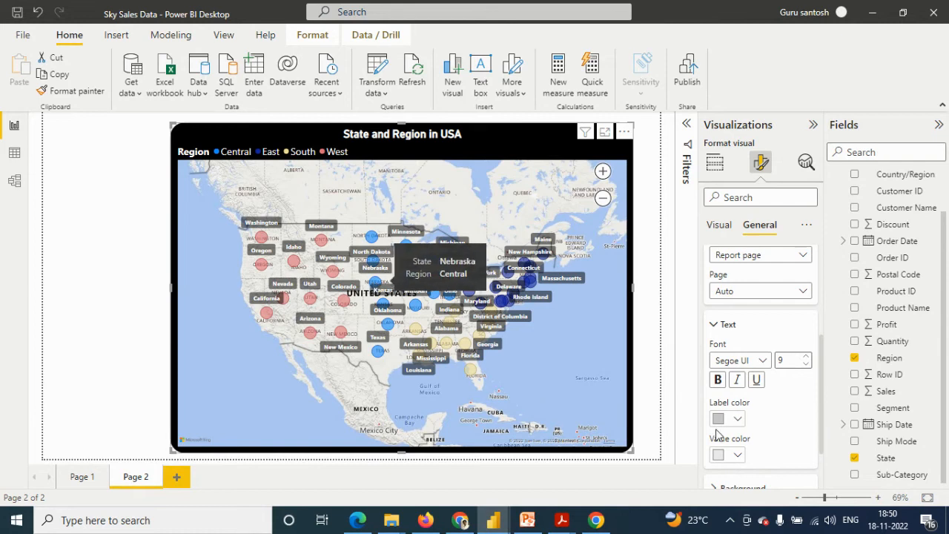
pyautogui.click(736, 422)
pyautogui.click(745, 361)
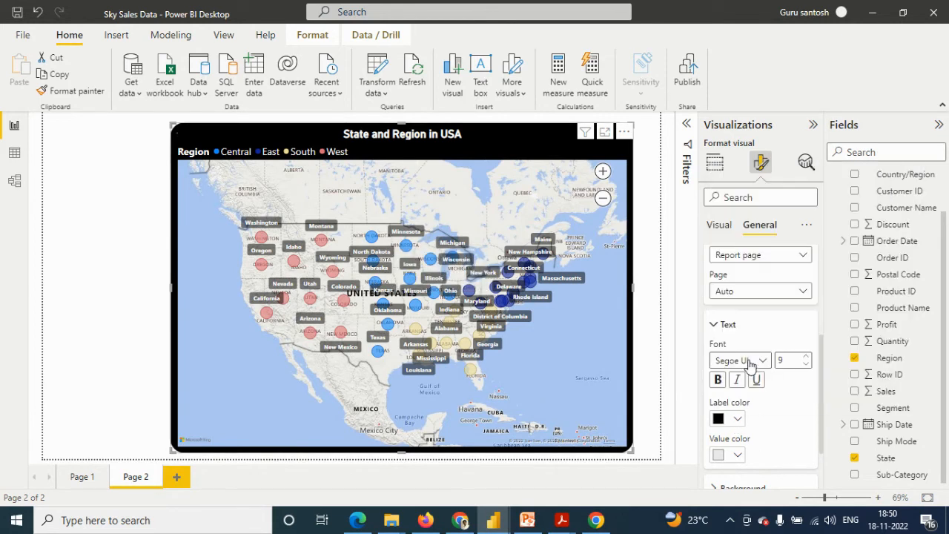
pyautogui.click(738, 455)
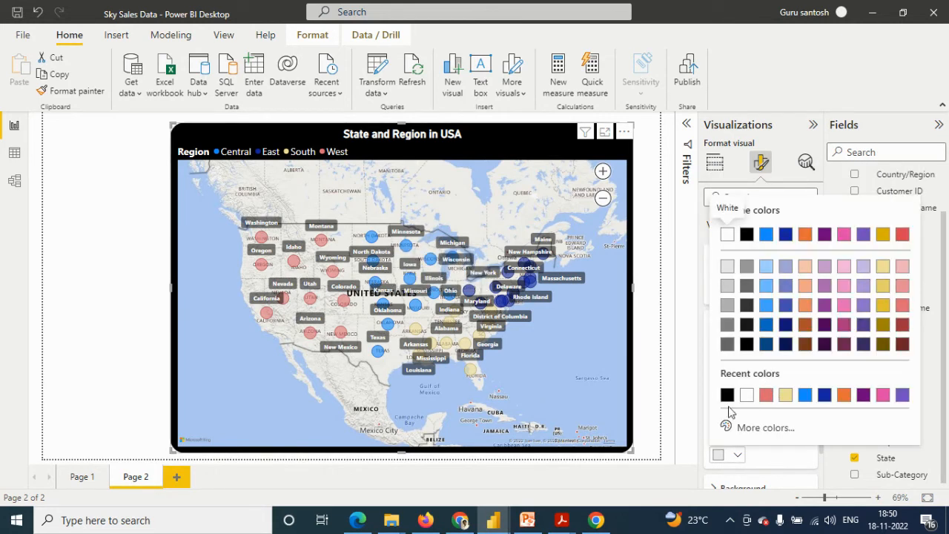
pyautogui.click(745, 397)
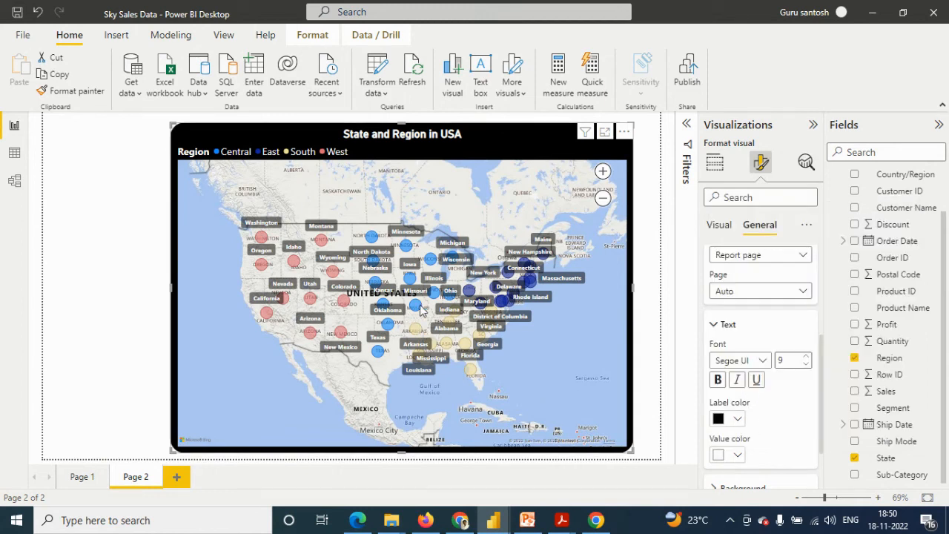
pyautogui.moveTo(417, 310)
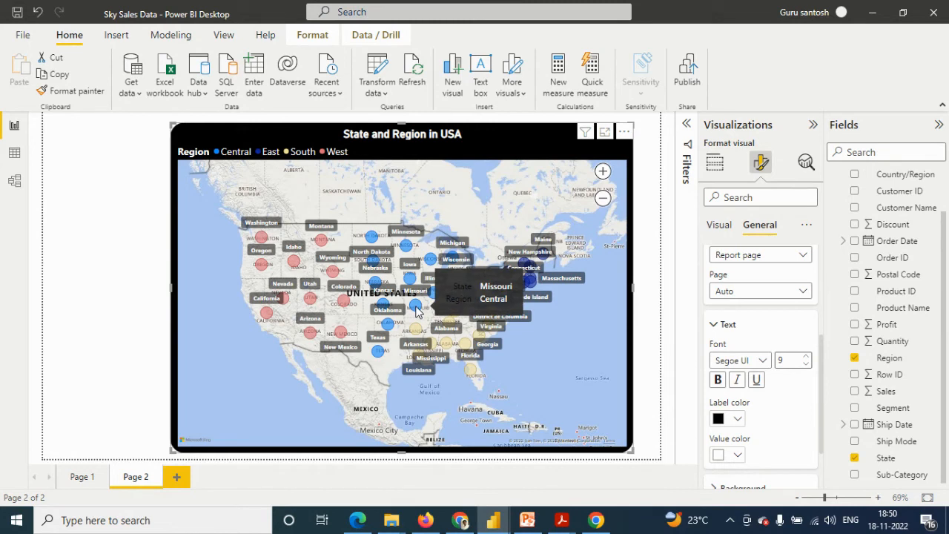
# Step: Change the tooltip's label color to the red theme color and check it on the Oklahoma bubble
pyautogui.click(738, 419)
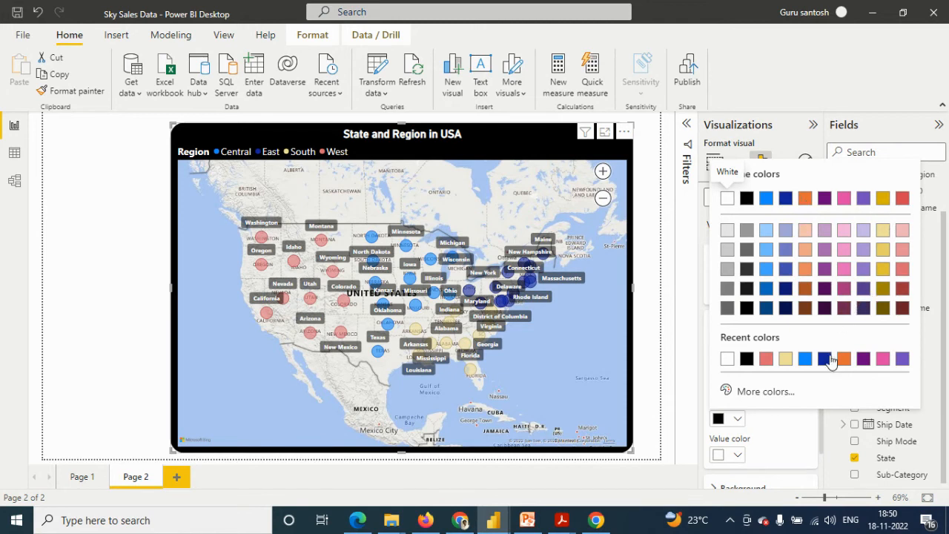
pyautogui.click(902, 200)
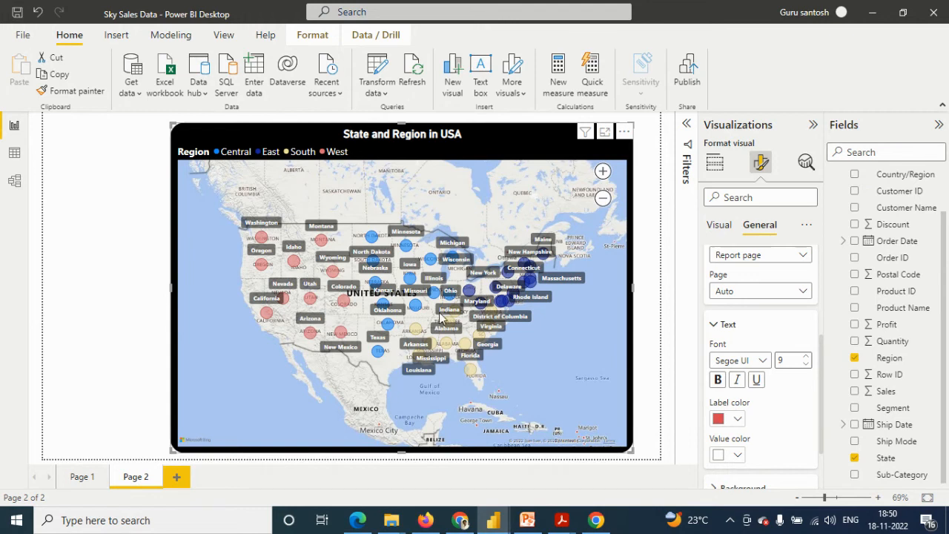
pyautogui.moveTo(386, 331)
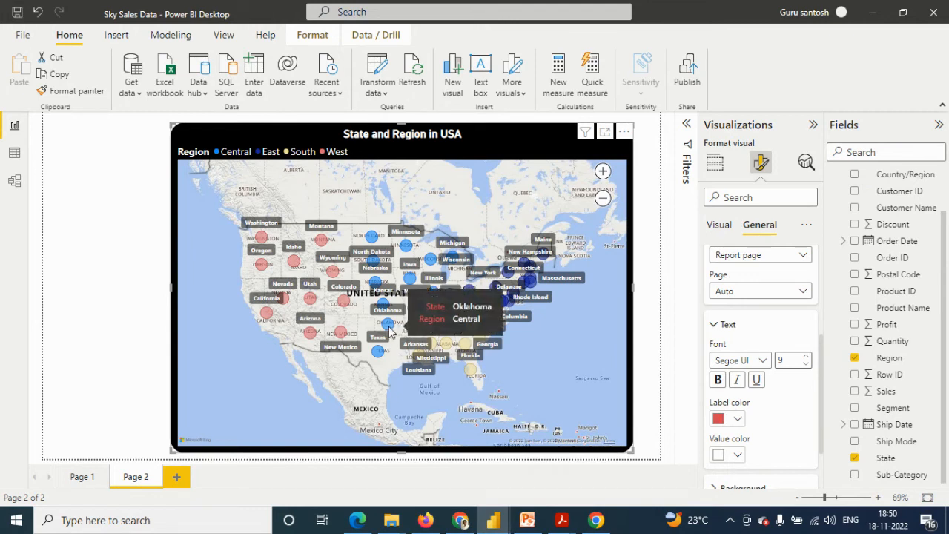
# Step: Try a light yellow tooltip background and preview it on the Arkansas bubble
pyautogui.scroll(-2, 734, 426)
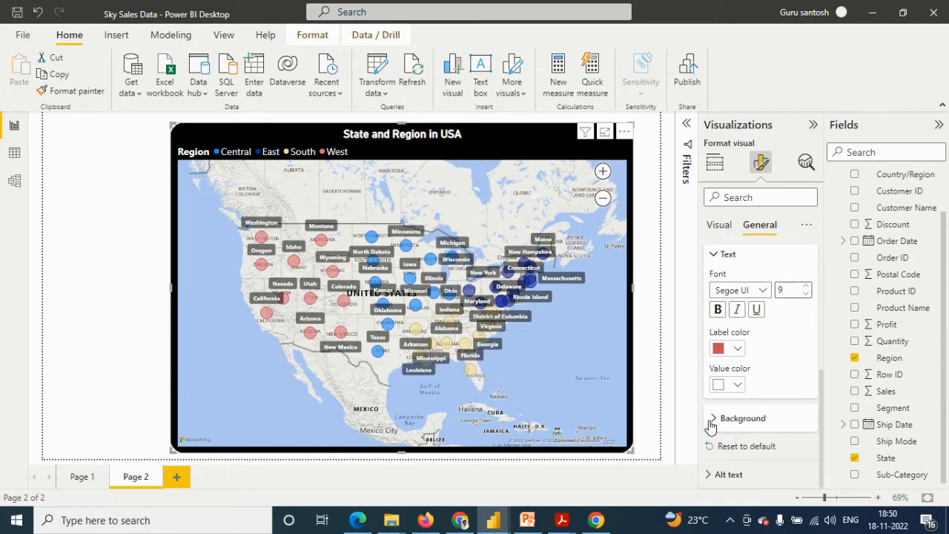
pyautogui.click(723, 421)
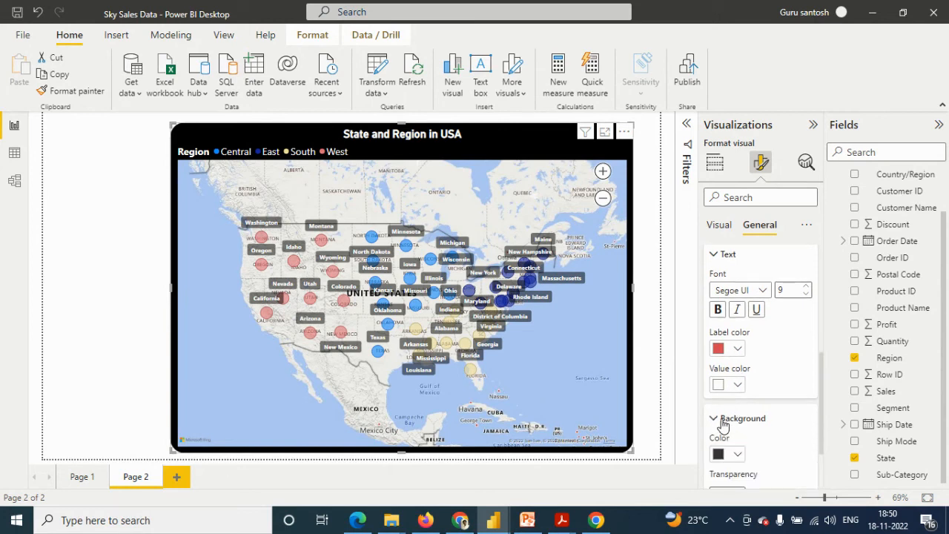
pyautogui.scroll(-1, 727, 423)
pyautogui.click(737, 420)
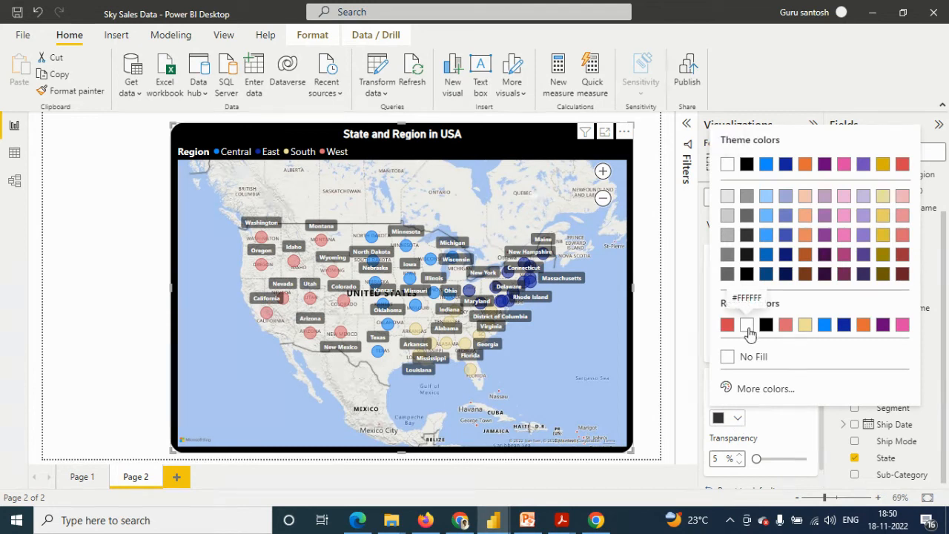
pyautogui.click(805, 325)
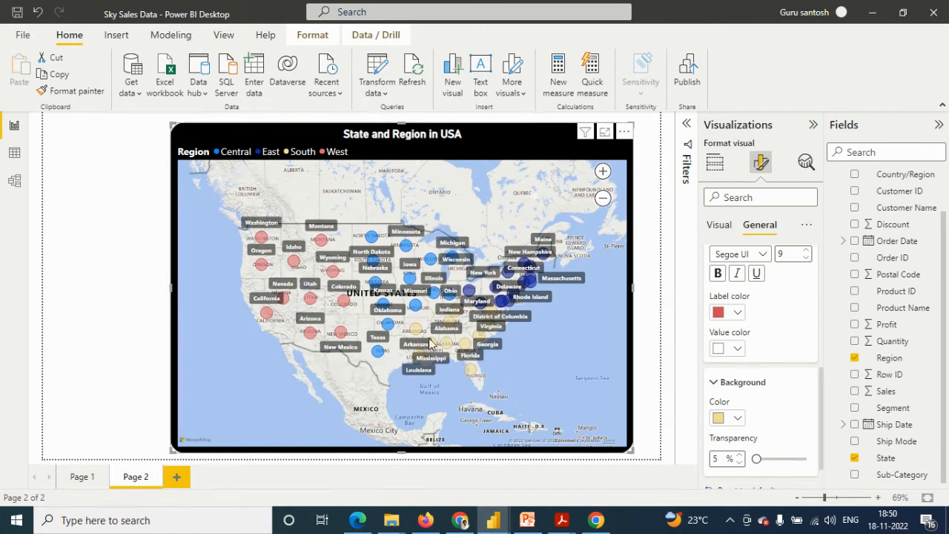
pyautogui.moveTo(417, 330)
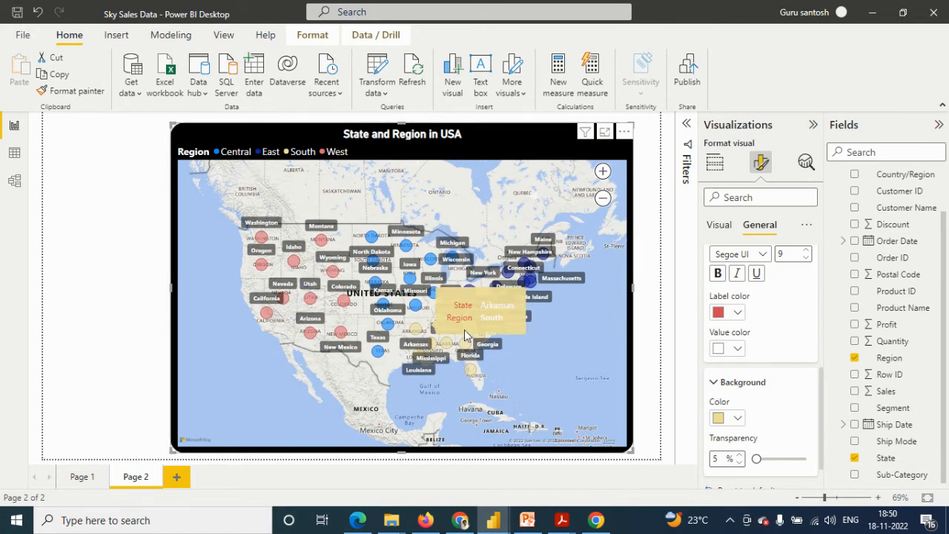
# Step: Set the tooltip's background color to black and collapse the tooltip settings
pyautogui.click(730, 417)
pyautogui.click(786, 326)
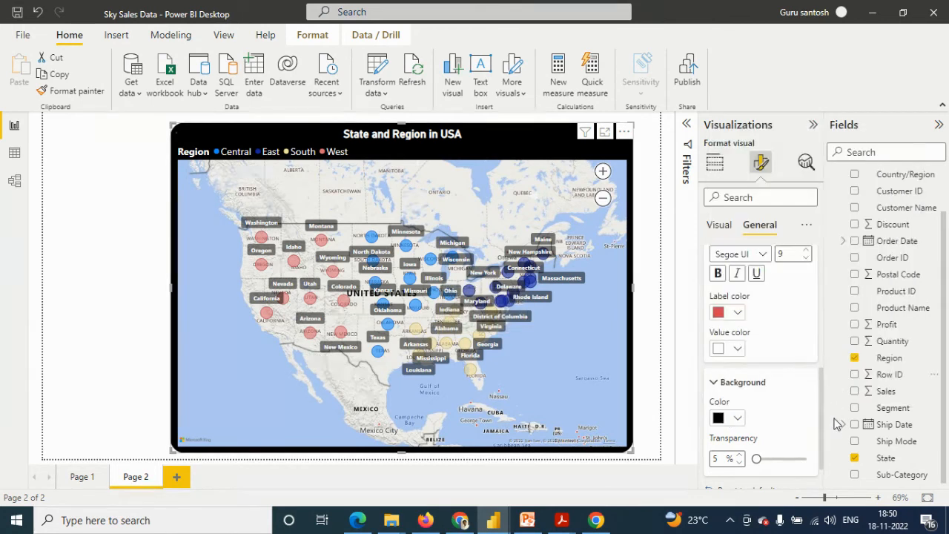
pyautogui.scroll(-1, 762, 443)
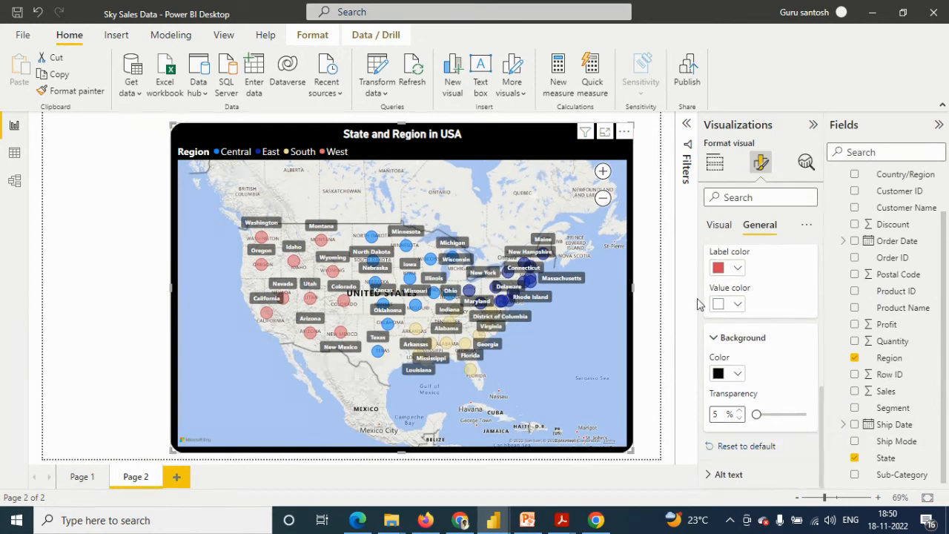
pyautogui.scroll(2, 716, 329)
pyautogui.scroll(4, 717, 328)
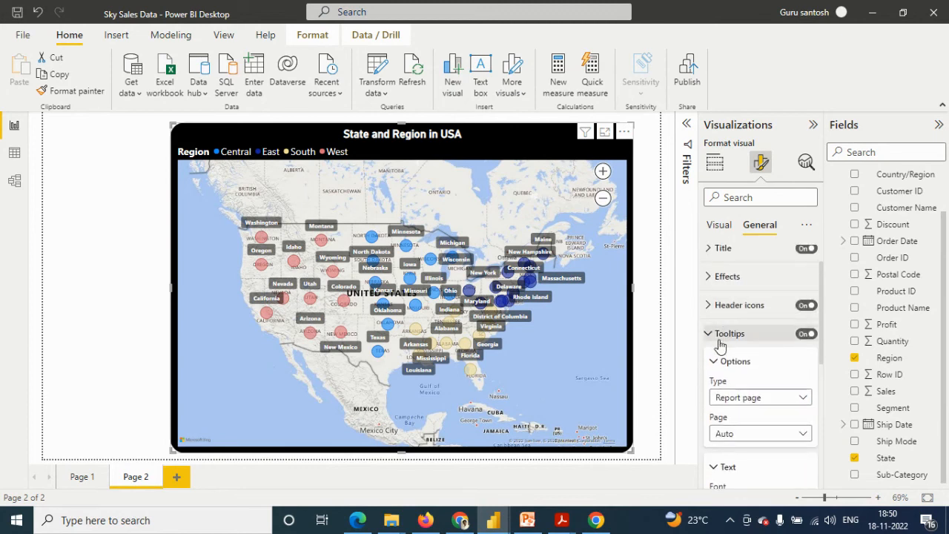
pyautogui.click(709, 334)
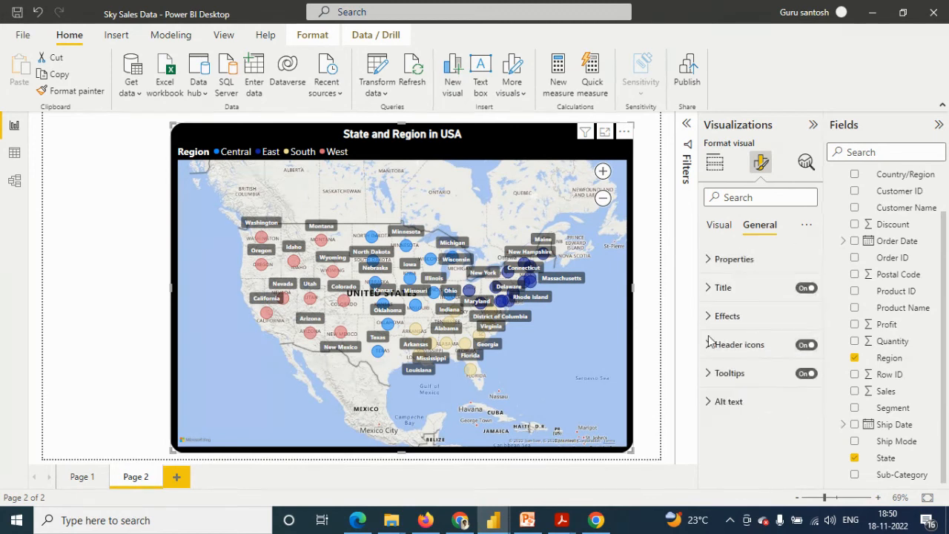
# Step: Try the Aerial map style, return the map to the Road style, and collapse the style settings
pyautogui.click(720, 224)
pyautogui.click(713, 259)
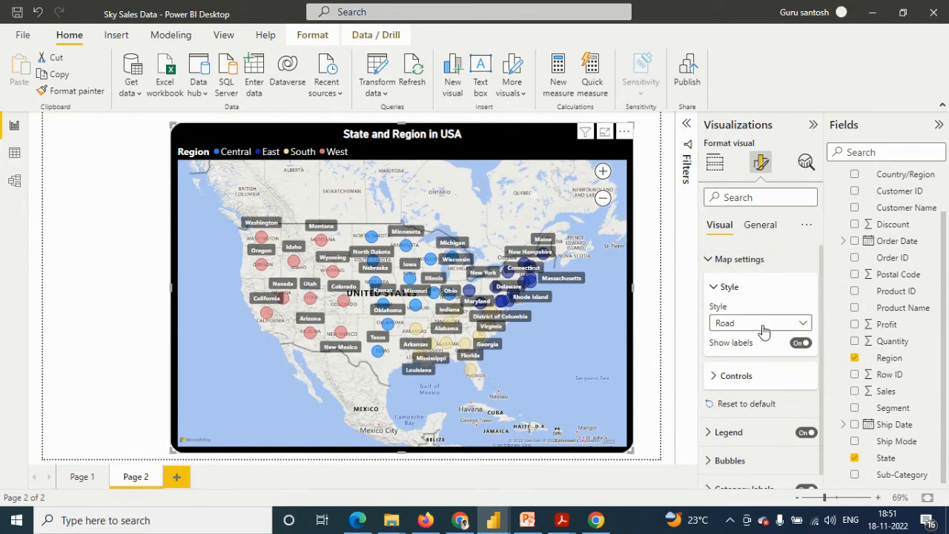
pyautogui.click(760, 324)
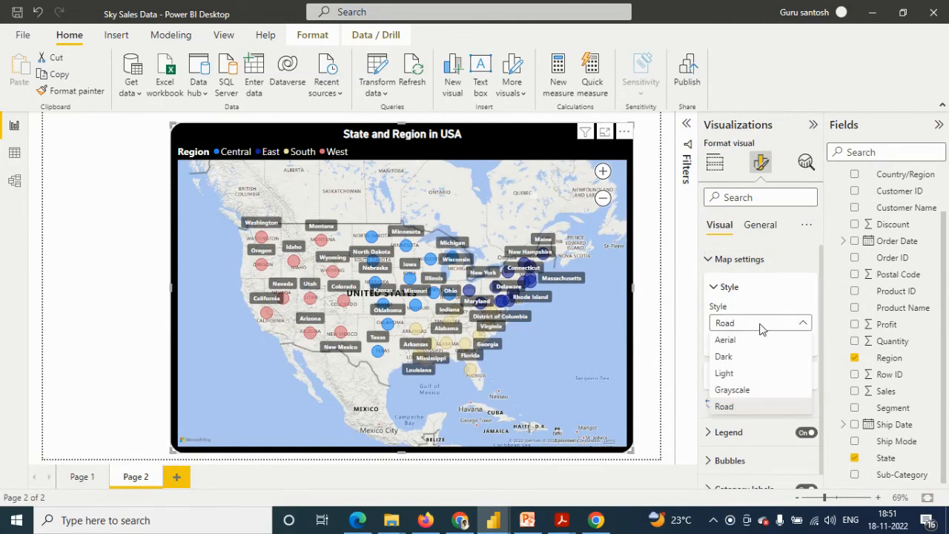
pyautogui.press('Escape')
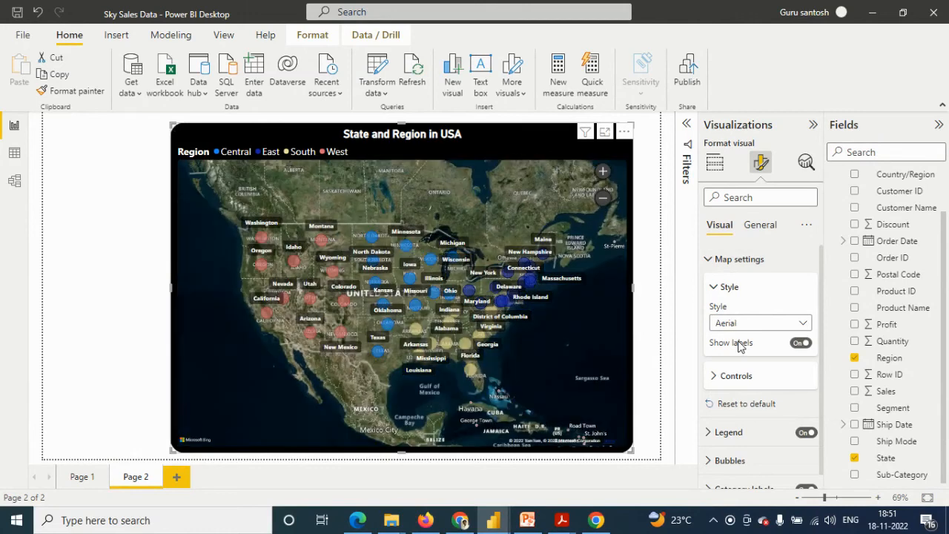
pyautogui.click(742, 324)
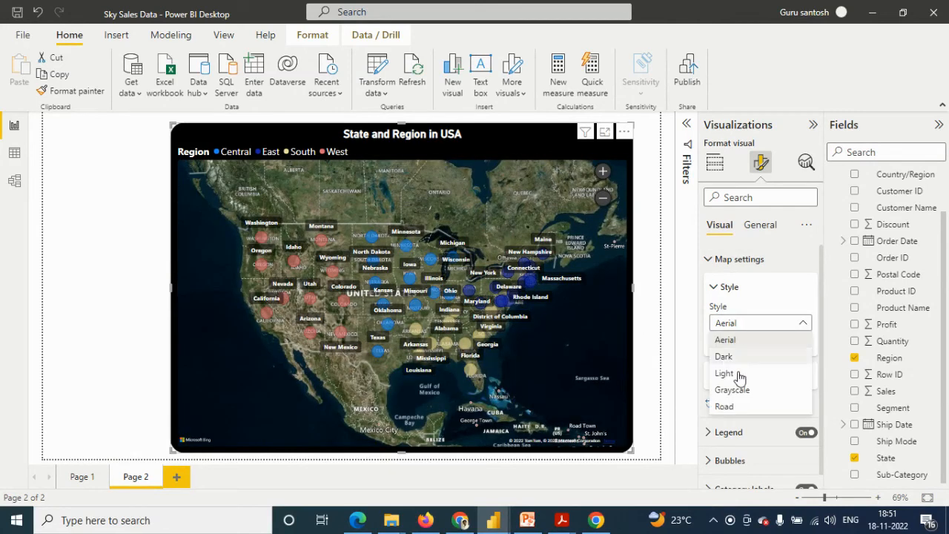
pyautogui.click(734, 404)
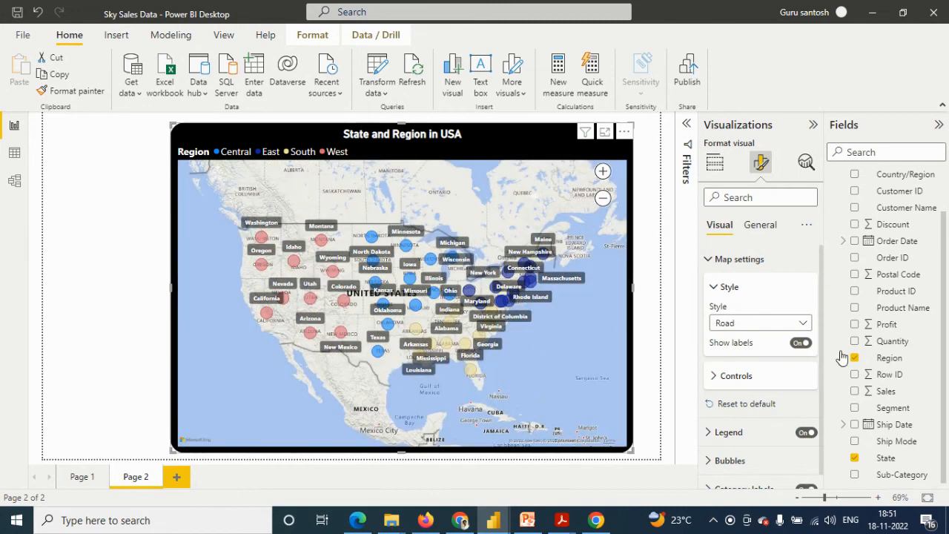
pyautogui.click(716, 287)
pyautogui.click(747, 231)
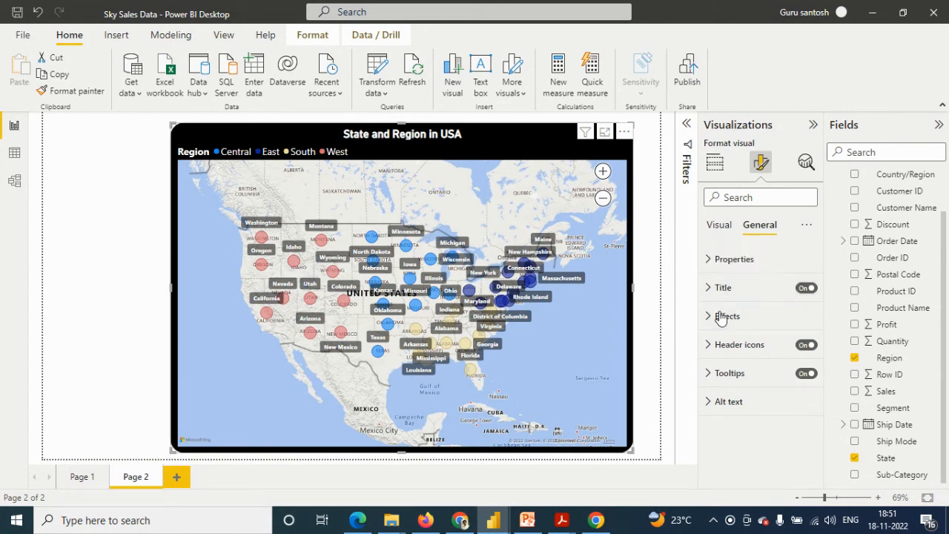
pyautogui.click(811, 352)
pyautogui.click(807, 346)
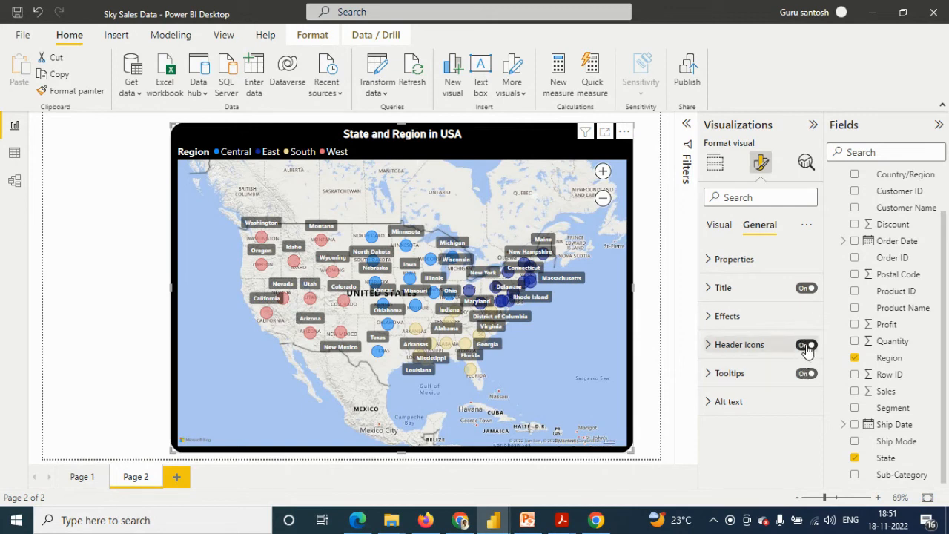
# Step: Collapse the map settings and turn off the category labels on the map
pyautogui.click(719, 224)
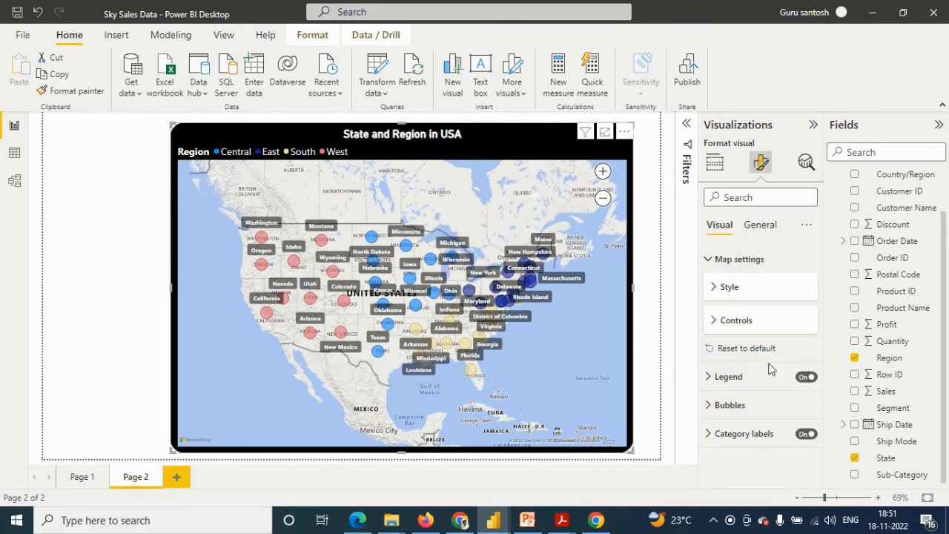
pyautogui.click(716, 265)
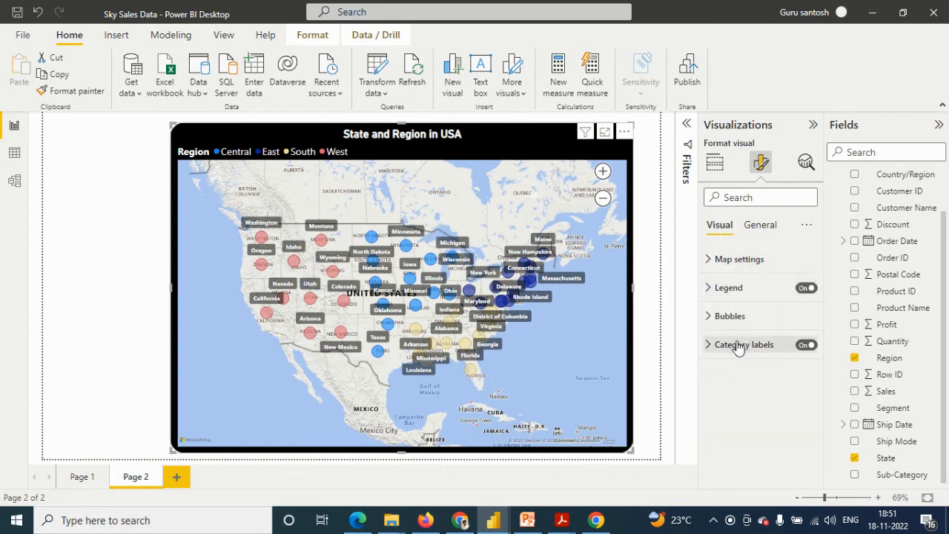
pyautogui.click(808, 346)
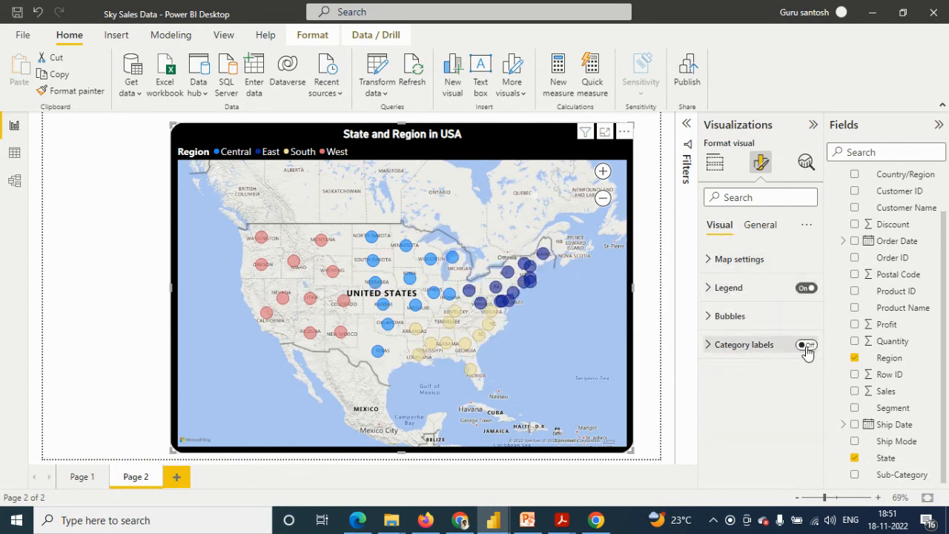
# Step: Set the map's bubble size to 19 px, collapse the bubble settings, and check the Georgia bubble's tooltip
pyautogui.click(745, 319)
pyautogui.moveTo(772, 384); pyautogui.dragTo(774, 384)
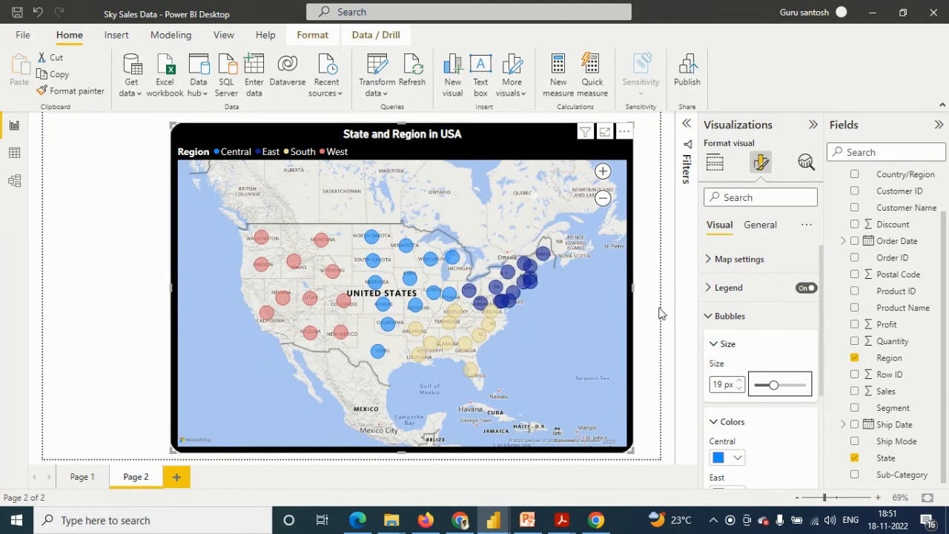
pyautogui.click(708, 316)
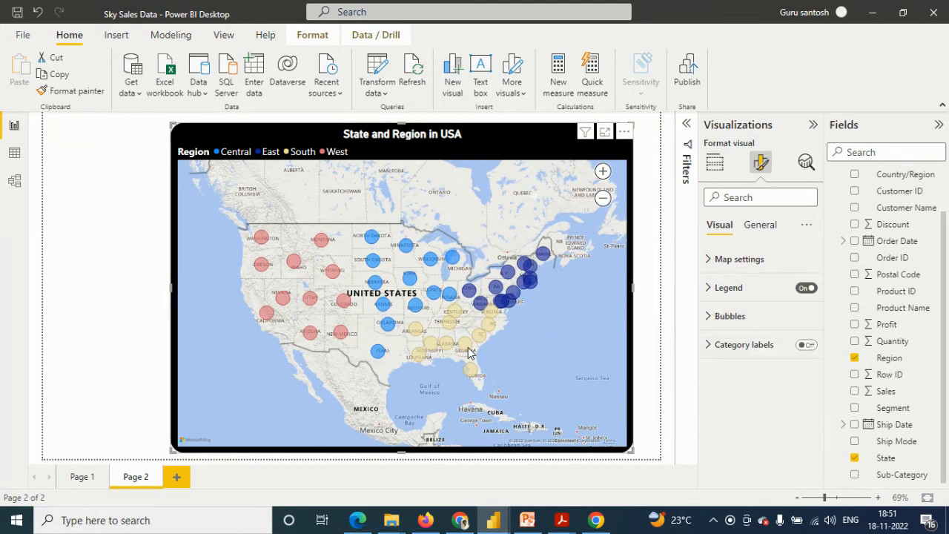
pyautogui.moveTo(468, 353)
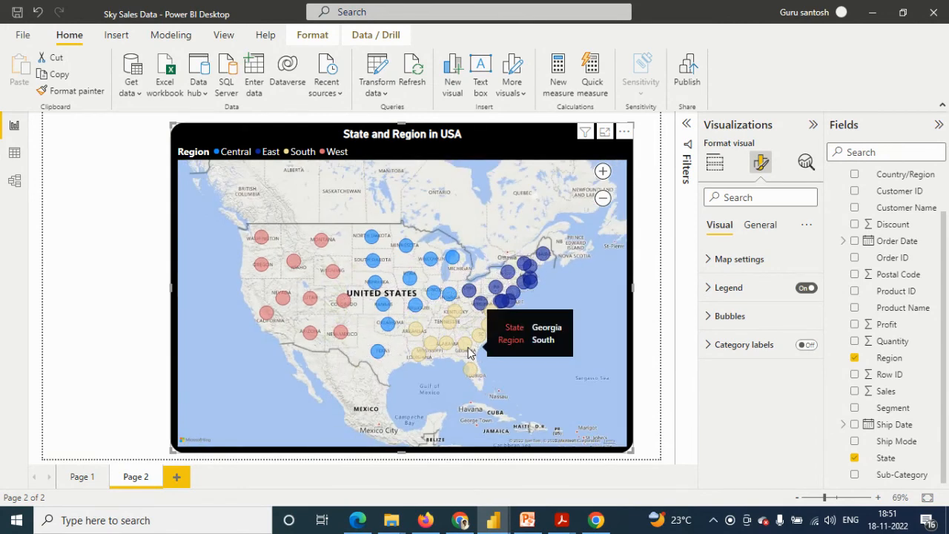
pyautogui.scroll(1, 324, 326)
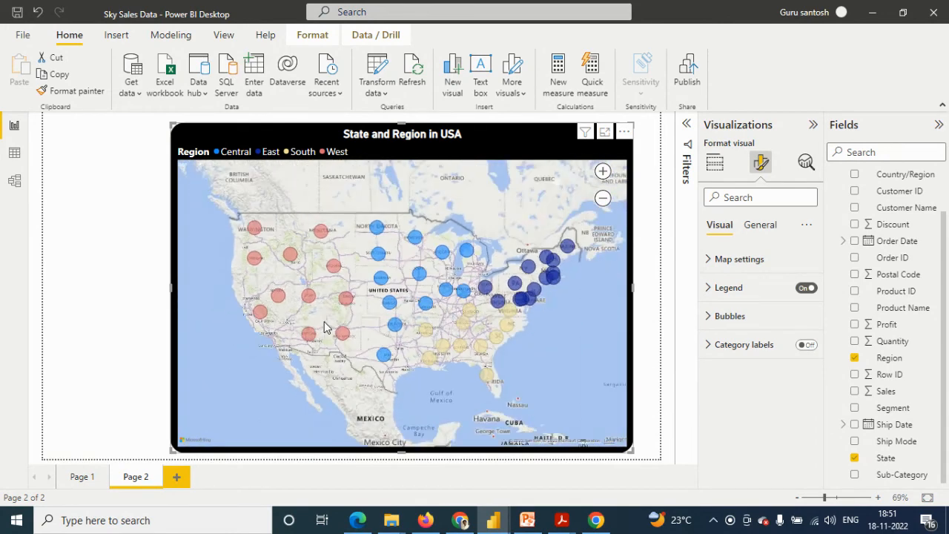
# Step: Check zooming in and out on the map and review its auto zoom, zoom button and lasso controls
pyautogui.scroll(2, 329, 281)
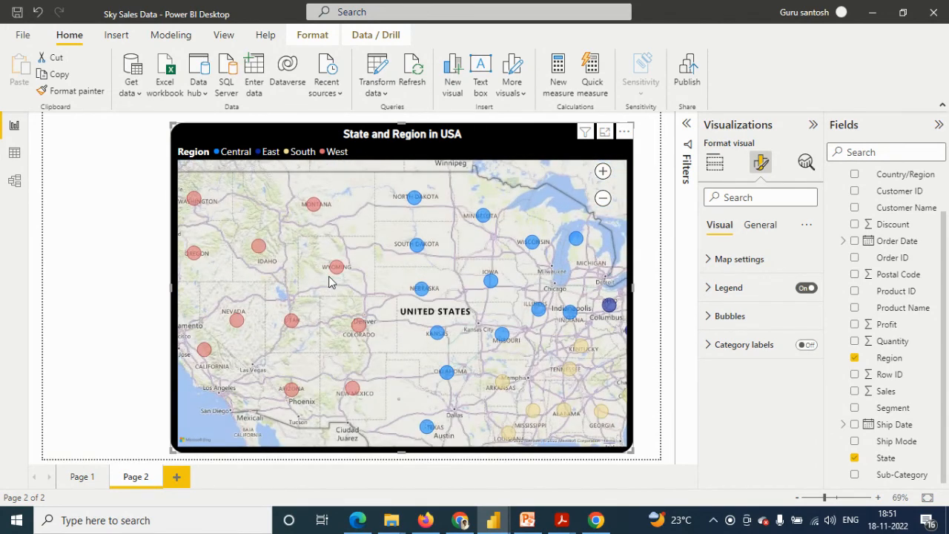
pyautogui.scroll(-3, 329, 280)
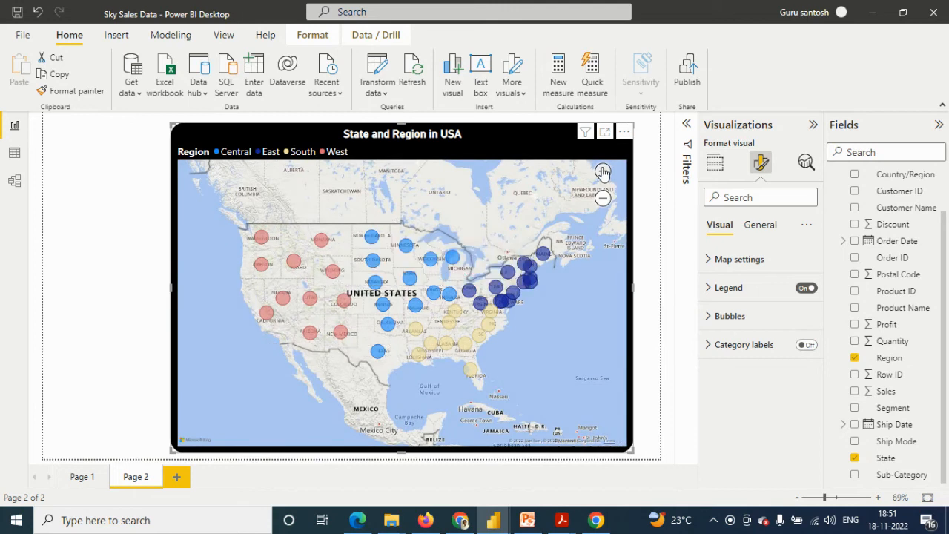
pyautogui.click(717, 261)
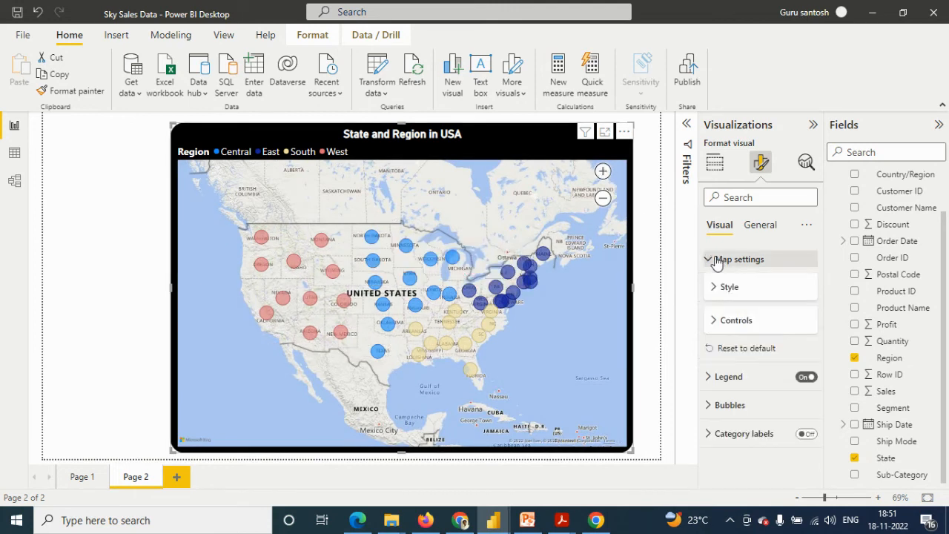
pyautogui.click(719, 320)
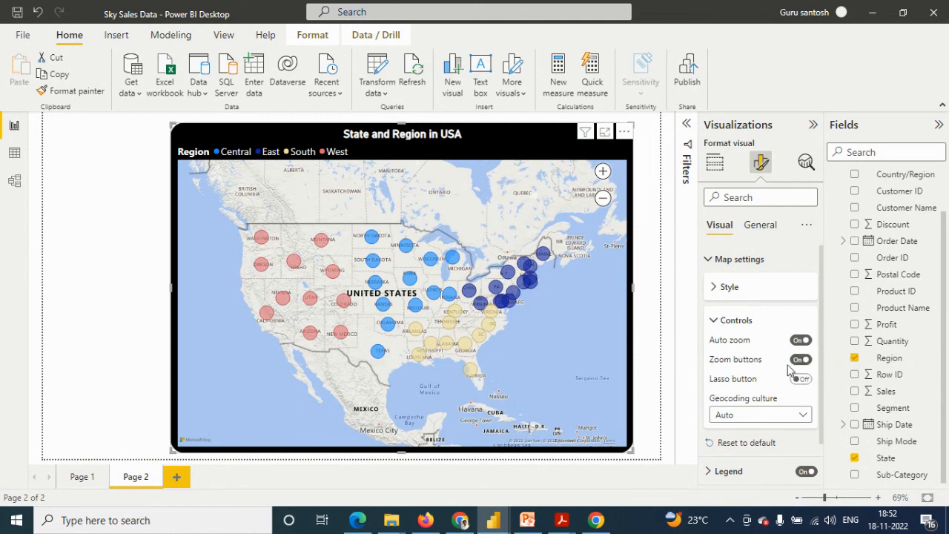
pyautogui.scroll(-1, 768, 422)
pyautogui.scroll(1, 764, 423)
pyautogui.click(710, 273)
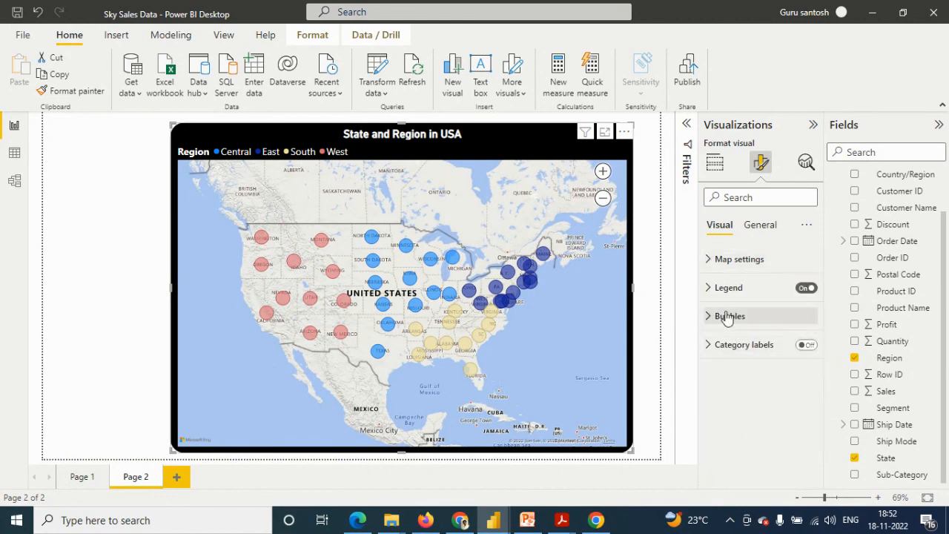
# Step: Review the map's legend options and its general size properties, then collapse the properties
pyautogui.click(715, 289)
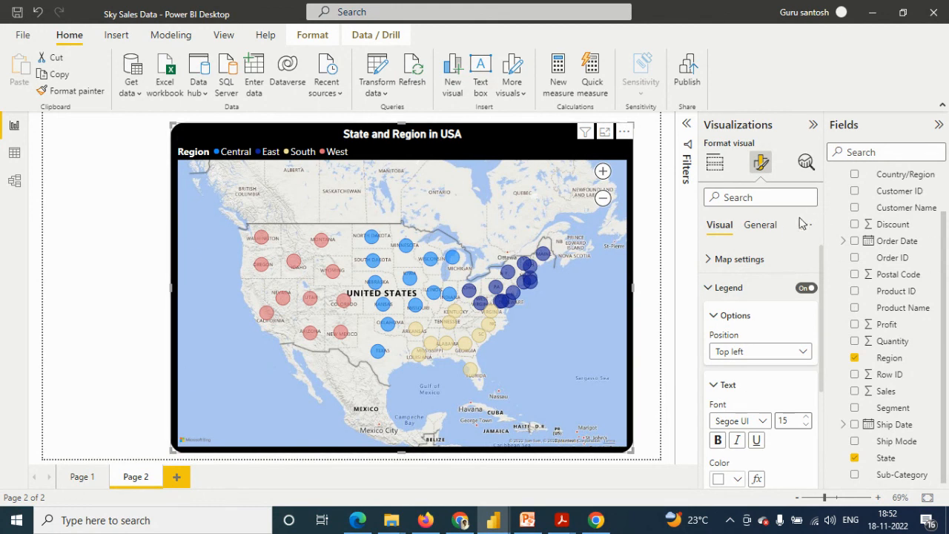
pyautogui.click(772, 225)
pyautogui.click(720, 227)
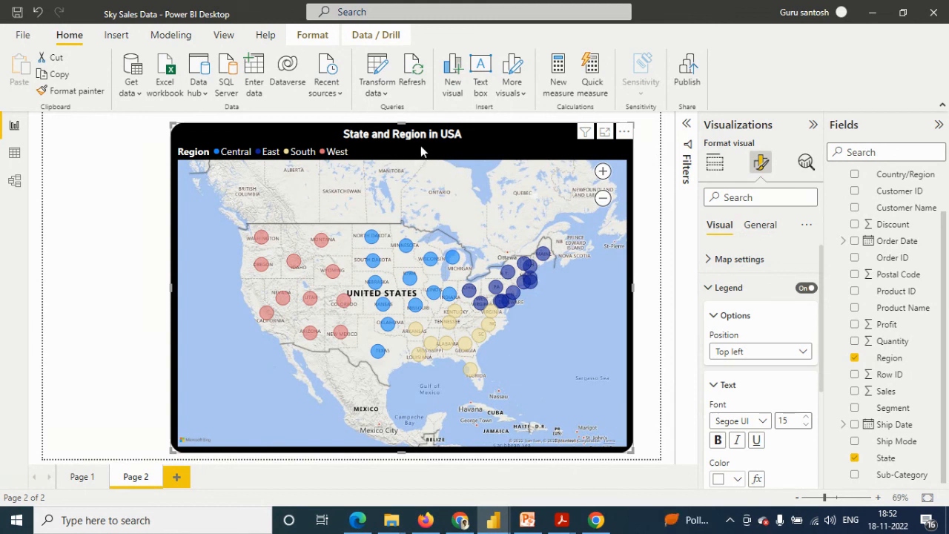
pyautogui.click(764, 224)
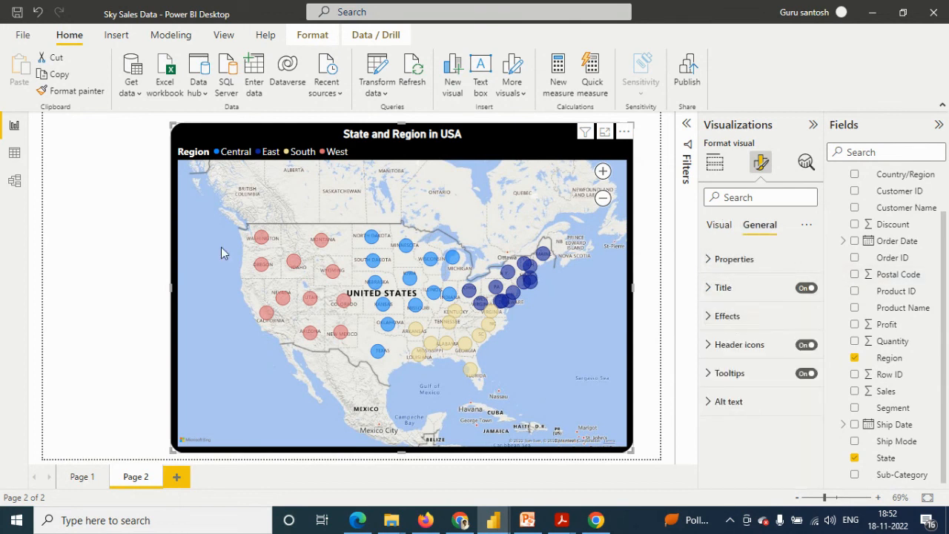
pyautogui.click(710, 261)
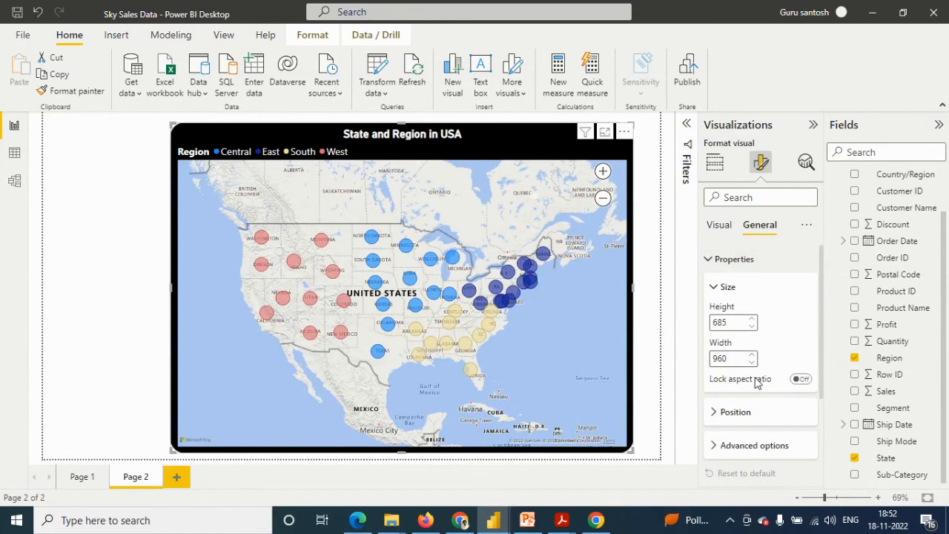
pyautogui.click(710, 259)
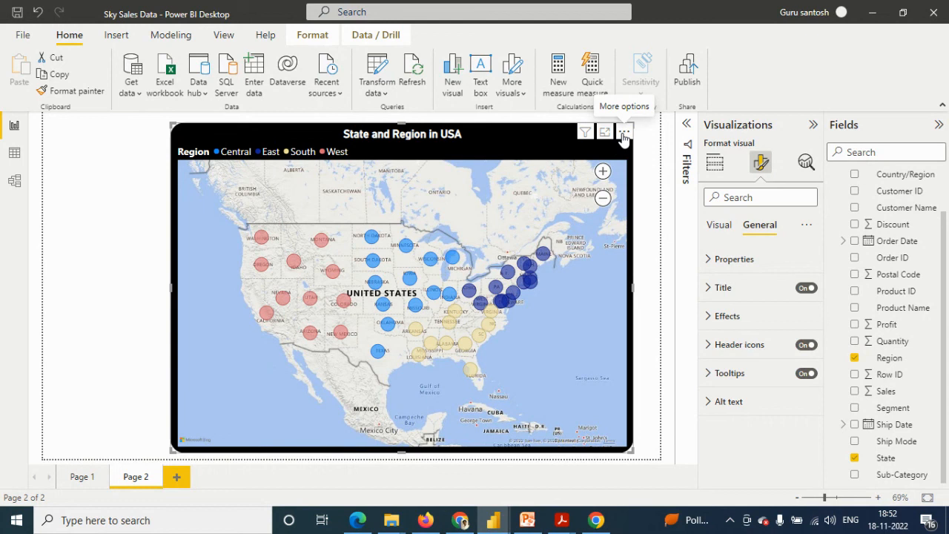
pyautogui.moveTo(468, 527)
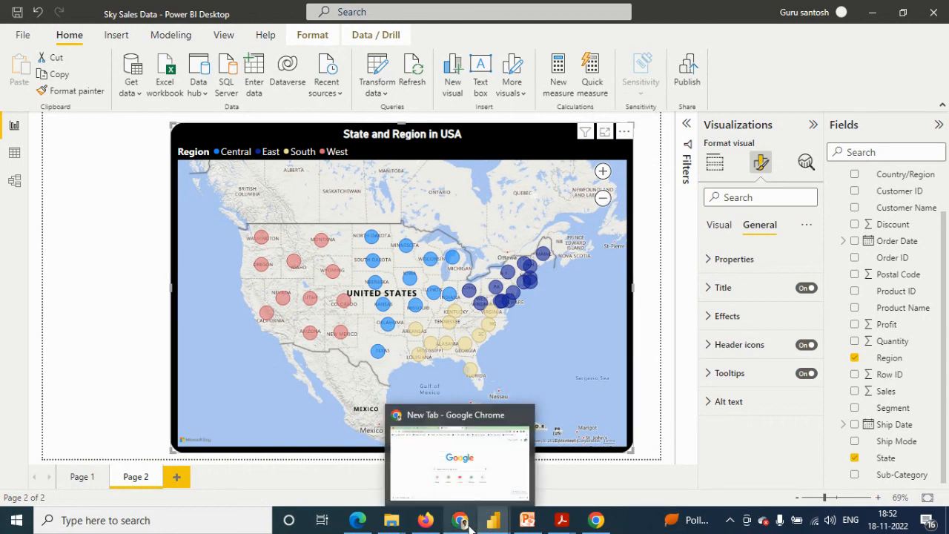